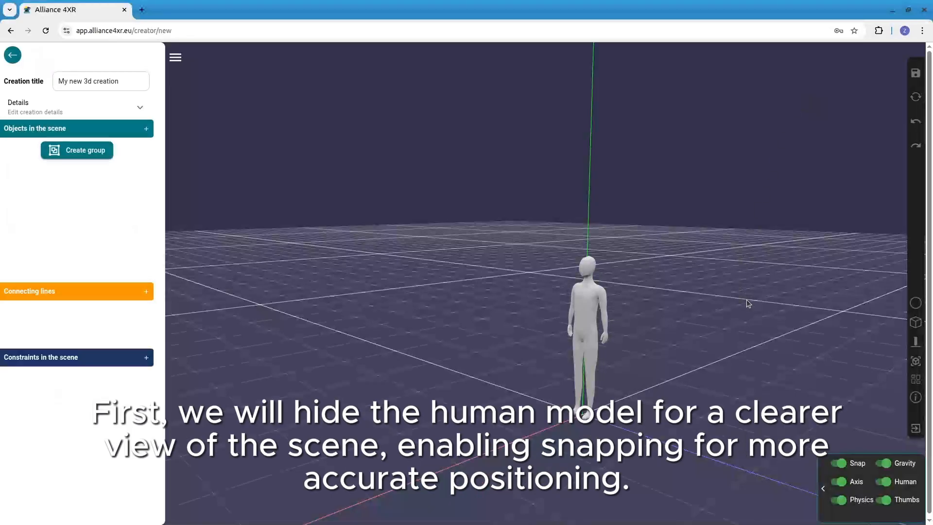
# Hide the human model and turn snapping off for the scene
pyautogui.moveTo(749, 301); pyautogui.dragTo(533, 344)
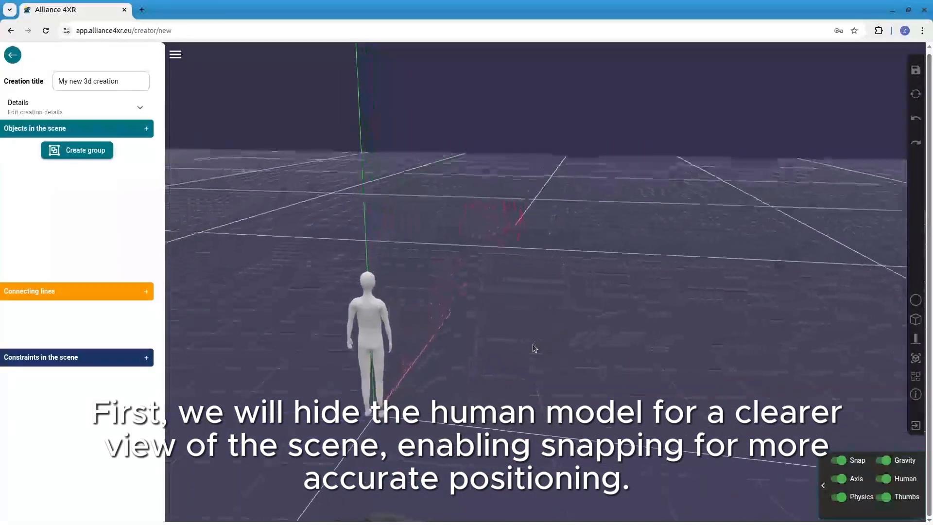
pyautogui.click(884, 478)
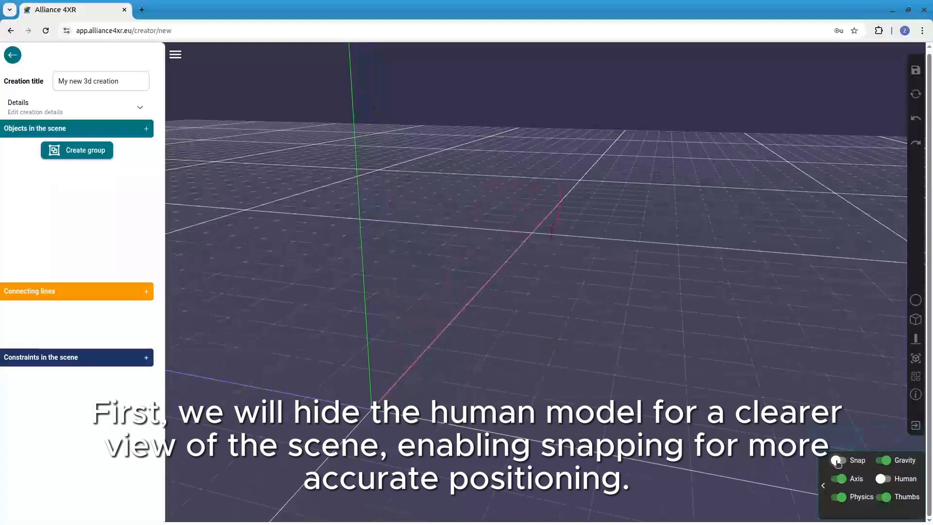
# Find the skeleton asset in the asset library and place it in the scene at about X 2.26, Z 0.50
pyautogui.click(824, 485)
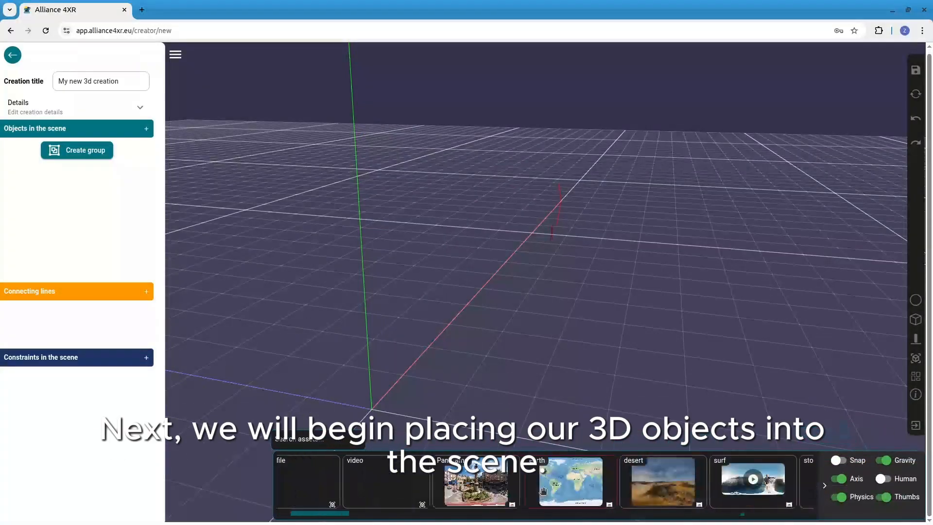
pyautogui.scroll(-15, 543, 489)
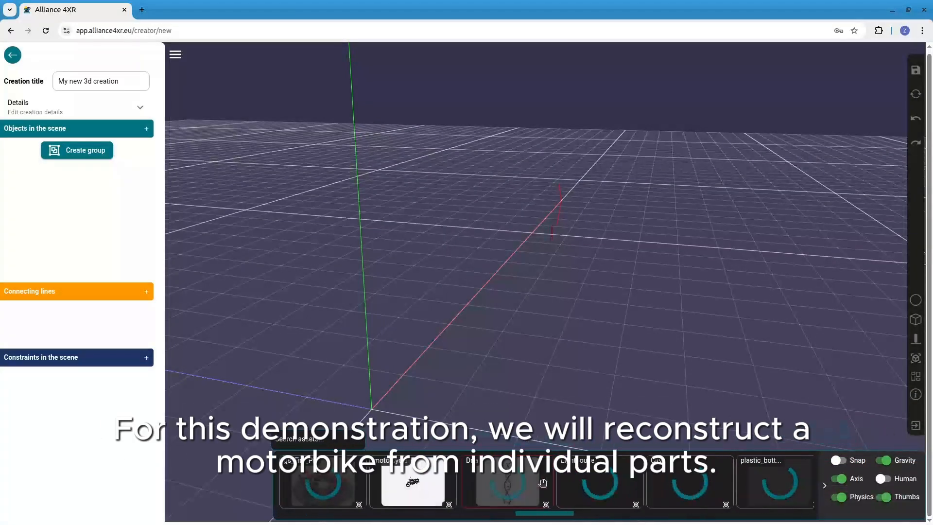
pyautogui.scroll(-15, 543, 483)
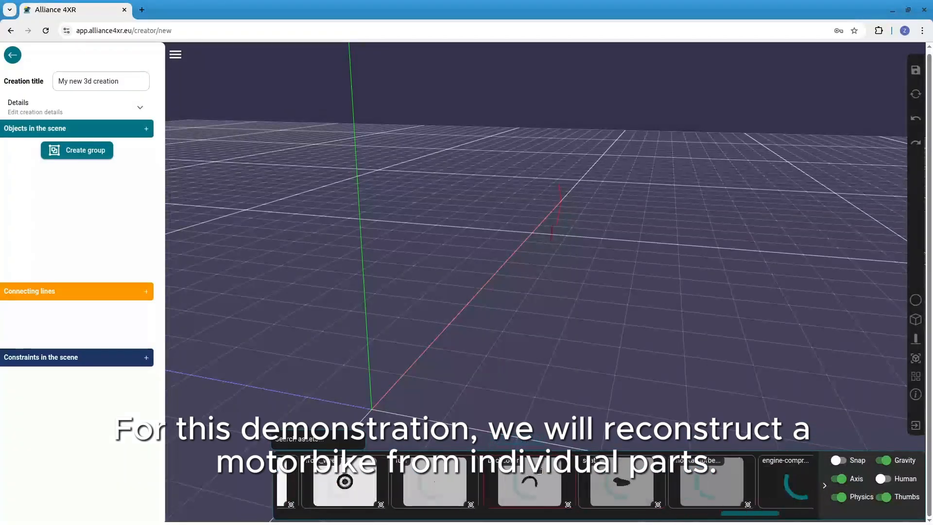
pyautogui.scroll(-5, 540, 470)
pyautogui.moveTo(594, 481); pyautogui.dragTo(407, 341)
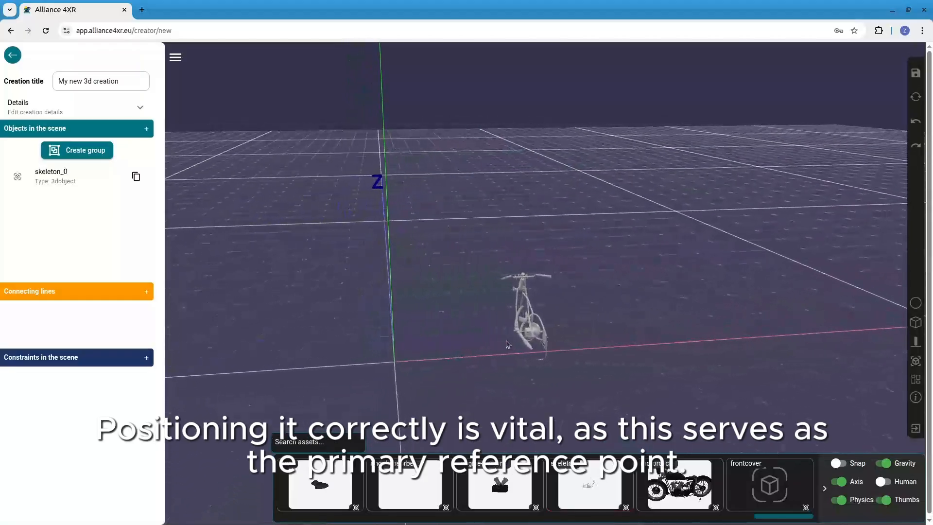
# Move the skeleton frame closer to the origin, to about X 0.66, and raise it to about Y 0.23
pyautogui.click(529, 323)
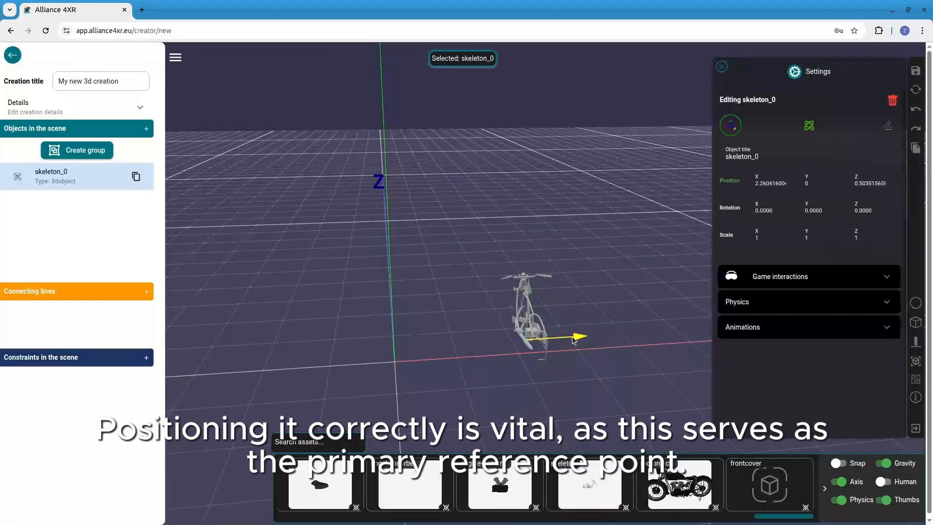
pyautogui.moveTo(573, 341); pyautogui.dragTo(472, 343)
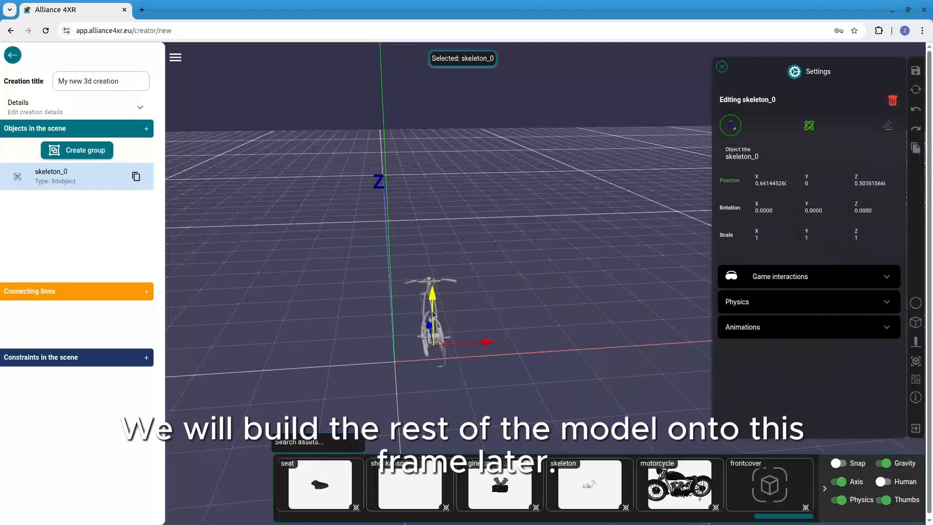
pyautogui.moveTo(434, 302); pyautogui.dragTo(436, 299)
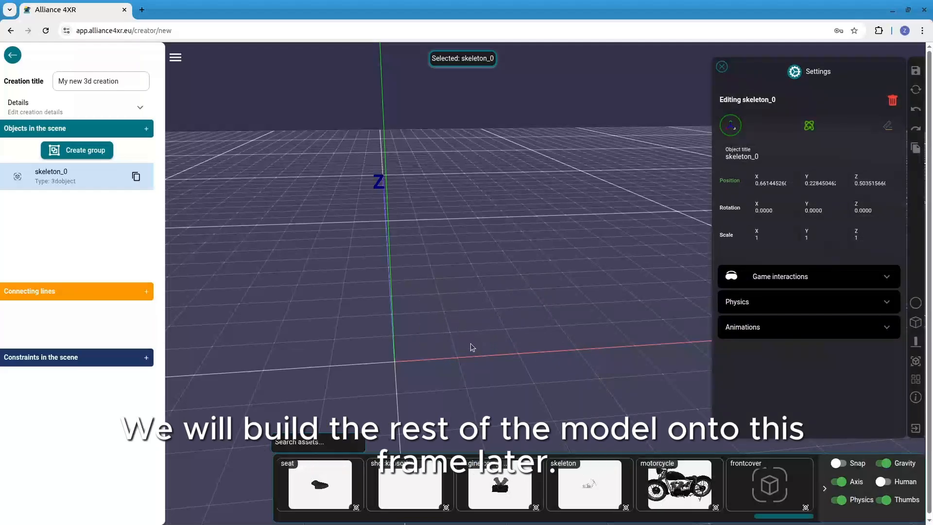
# Add the frontcover, engine and shock absorber assets to the scene around the skeleton frame
pyautogui.moveTo(473, 343); pyautogui.dragTo(525, 345)
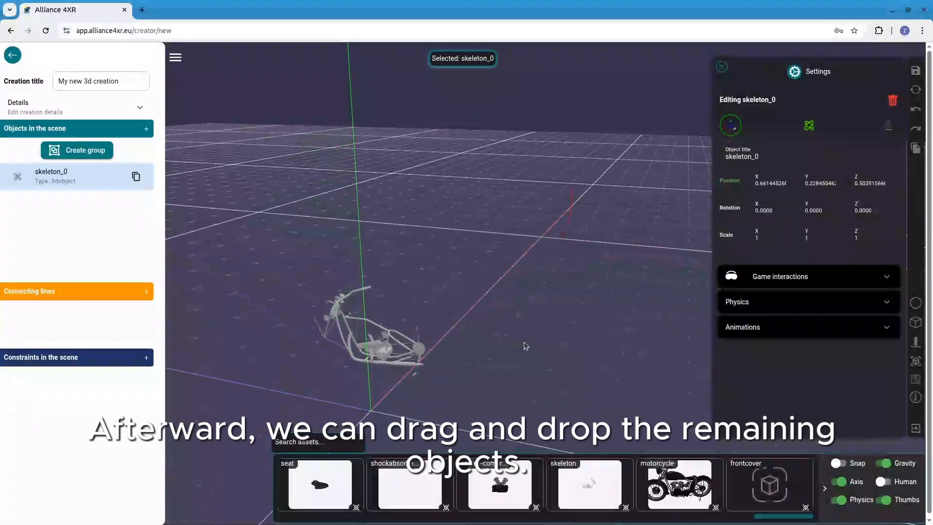
pyautogui.moveTo(263, 351); pyautogui.dragTo(267, 350)
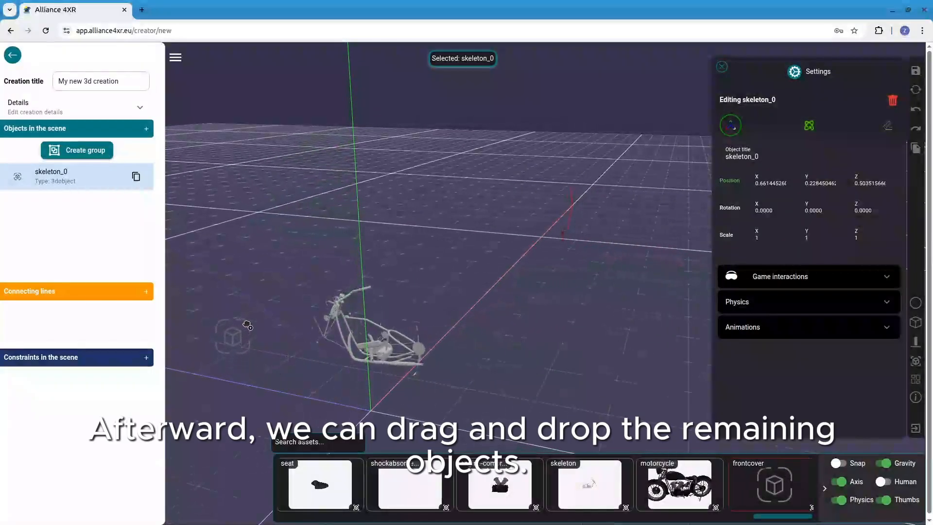
pyautogui.moveTo(497, 480); pyautogui.dragTo(298, 403)
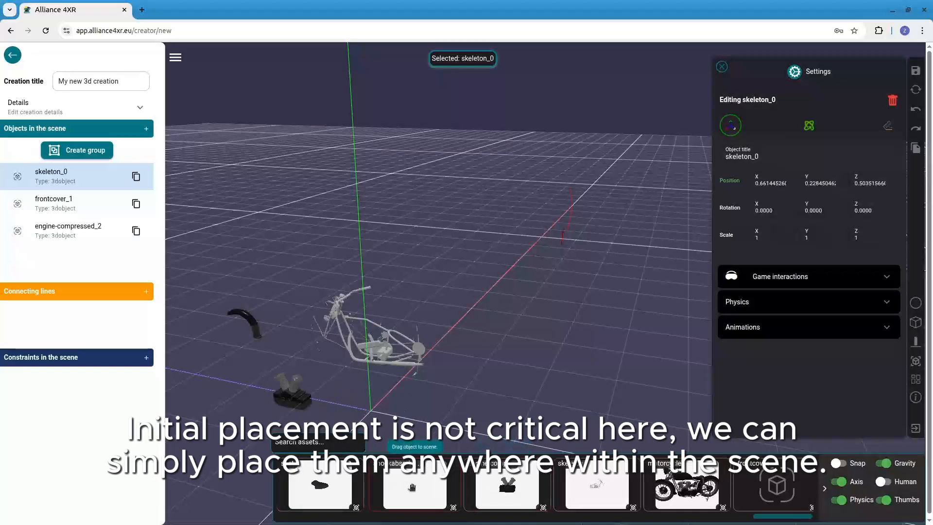
pyautogui.moveTo(378, 473); pyautogui.dragTo(392, 424)
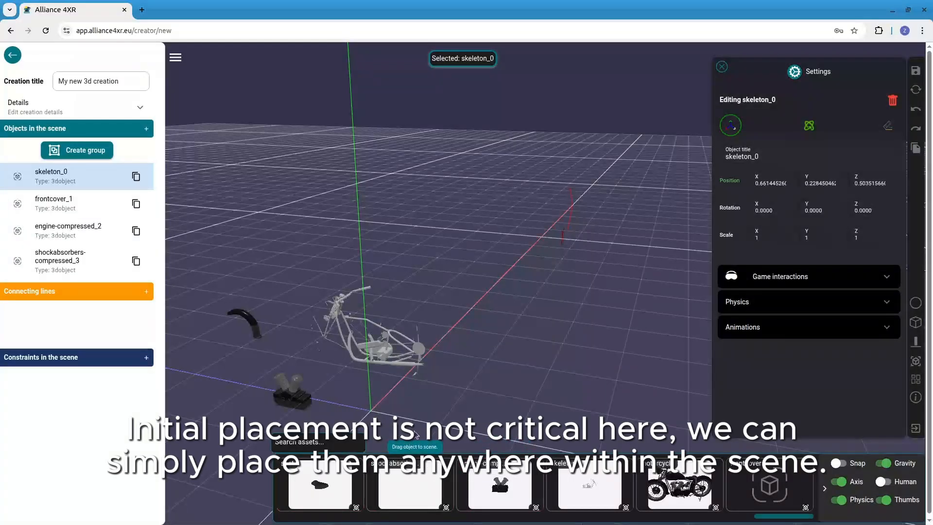
# Add the seat, backcover and fuel assets to open spots on the grid around the frame
pyautogui.moveTo(441, 408); pyautogui.dragTo(444, 419)
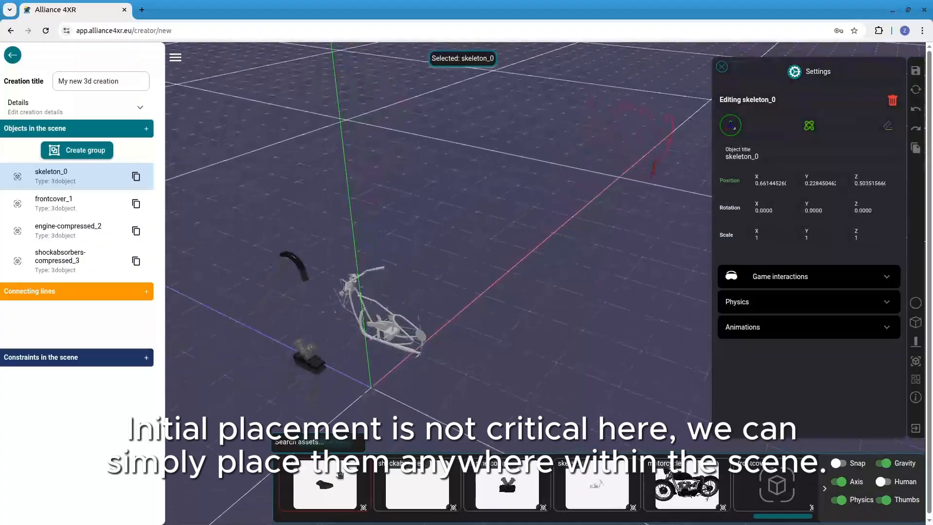
pyautogui.moveTo(335, 472); pyautogui.dragTo(479, 269)
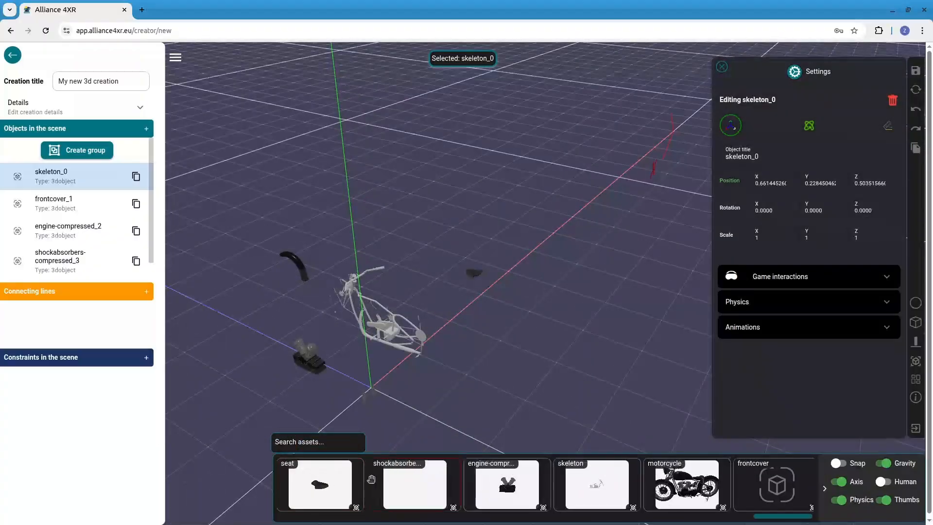
pyautogui.hscroll(-5, 334, 485)
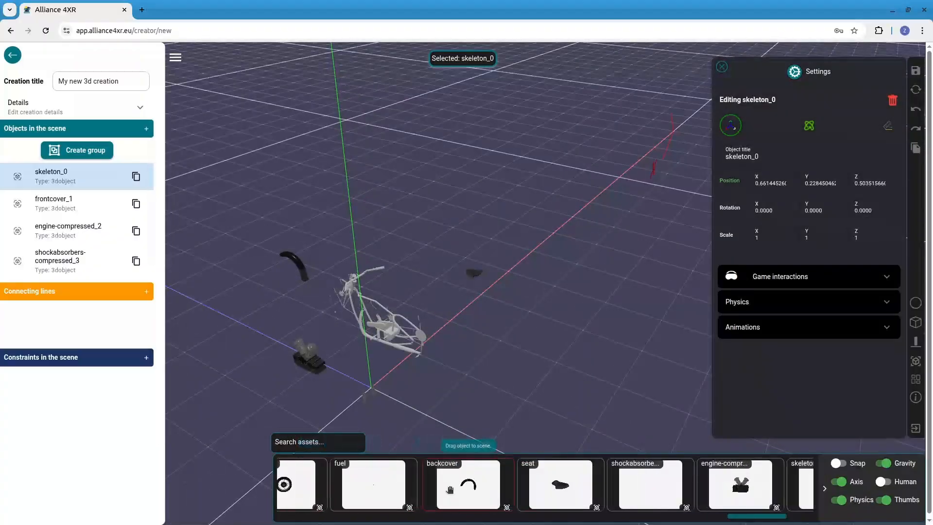
pyautogui.moveTo(467, 485); pyautogui.dragTo(528, 382)
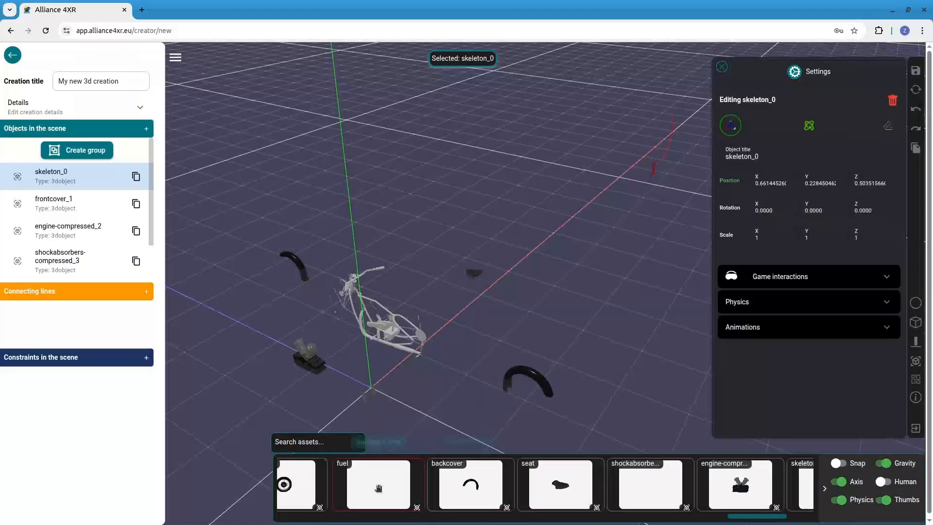
pyautogui.moveTo(378, 487); pyautogui.dragTo(321, 393)
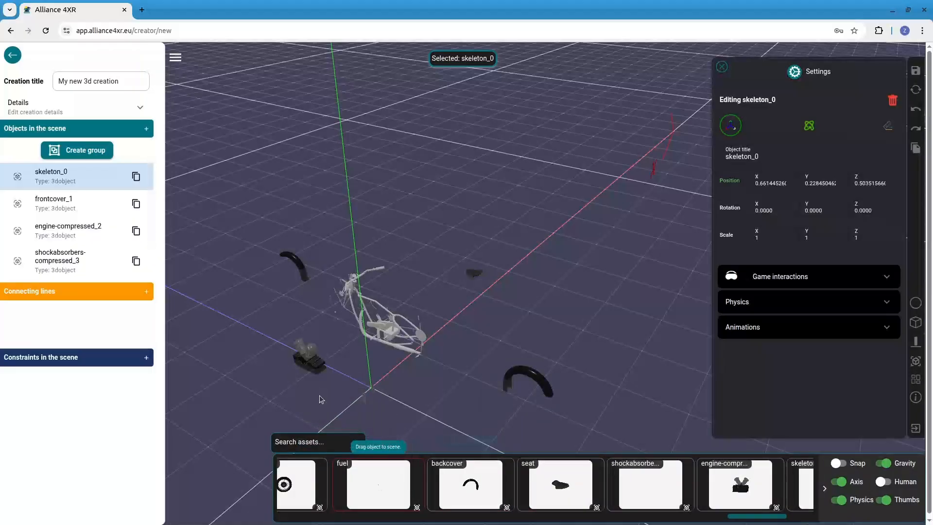
# Add the front_weel asset beside the front cover and the reservoir asset next to the seat
pyautogui.hscroll(-2, 377, 481)
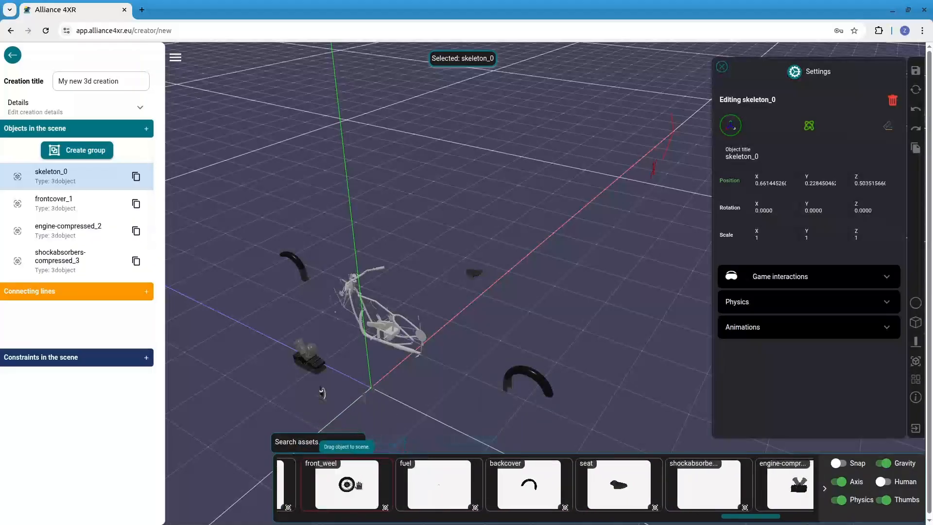
pyautogui.moveTo(355, 484); pyautogui.dragTo(267, 282)
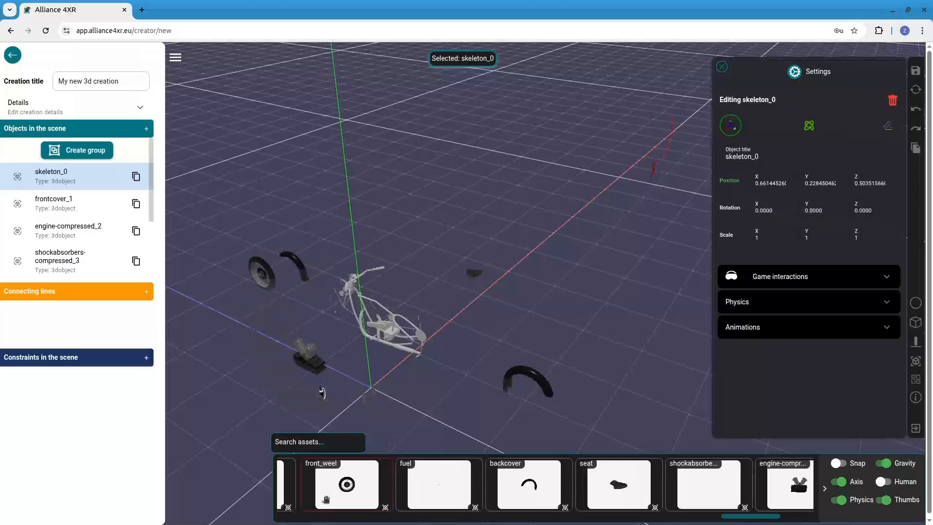
pyautogui.hscroll(-2, 332, 492)
pyautogui.moveTo(332, 492); pyautogui.dragTo(432, 265)
# Add the headlight asset behind the handlebars and back_weel beside the back cover, and collapse the asset library
pyautogui.hscroll(-2, 340, 495)
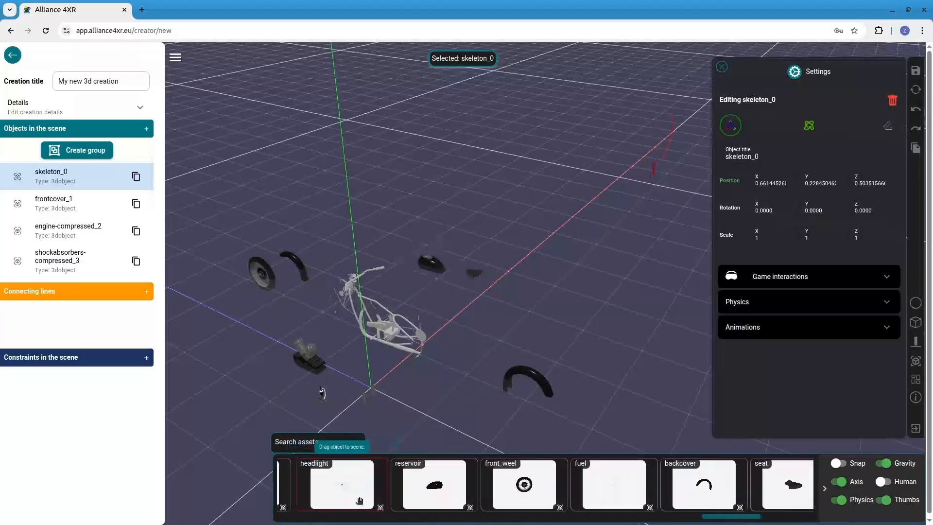
pyautogui.moveTo(353, 491); pyautogui.dragTo(336, 237)
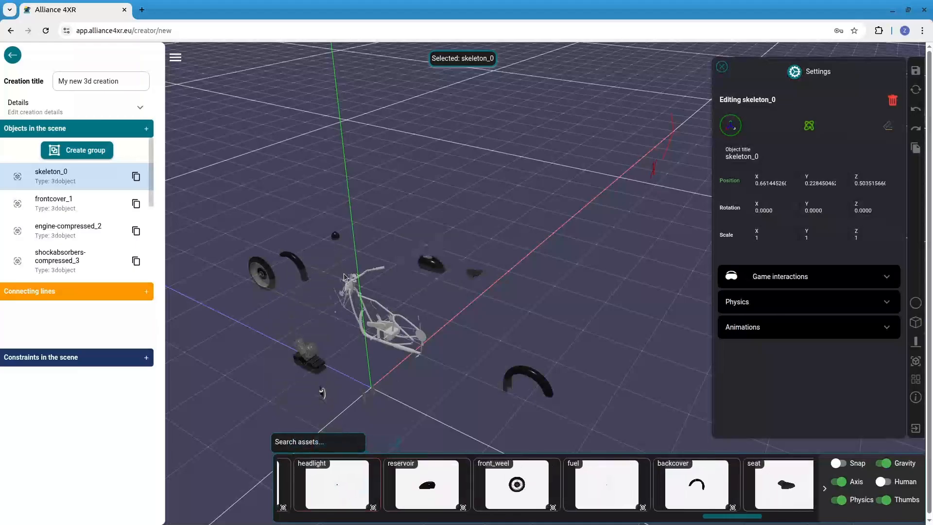
pyautogui.hscroll(-2, 351, 476)
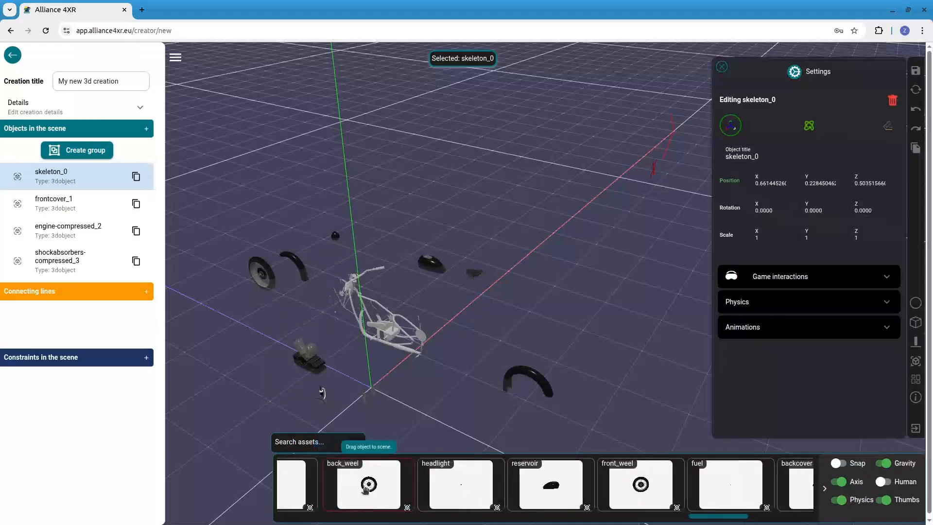
pyautogui.moveTo(366, 491); pyautogui.dragTo(596, 411)
pyautogui.hscroll(-2, 381, 495)
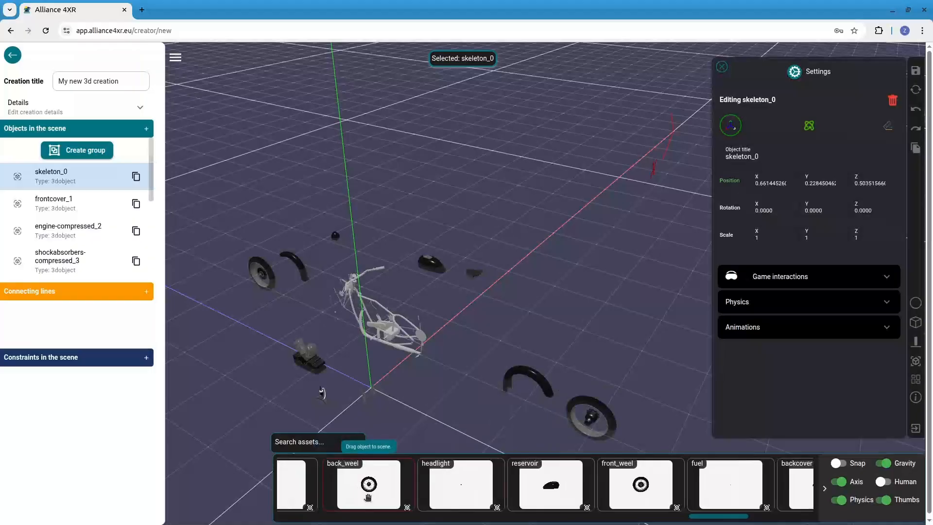
pyautogui.click(825, 489)
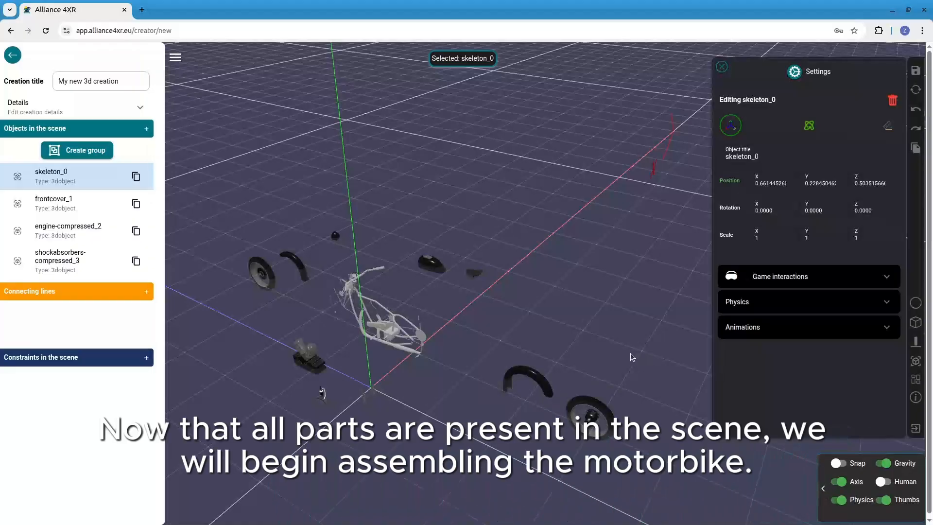
# Move the back cover onto the rear of the skeleton frame, to about X 0.71, Y 0.87, Z -0.37
pyautogui.click(535, 380)
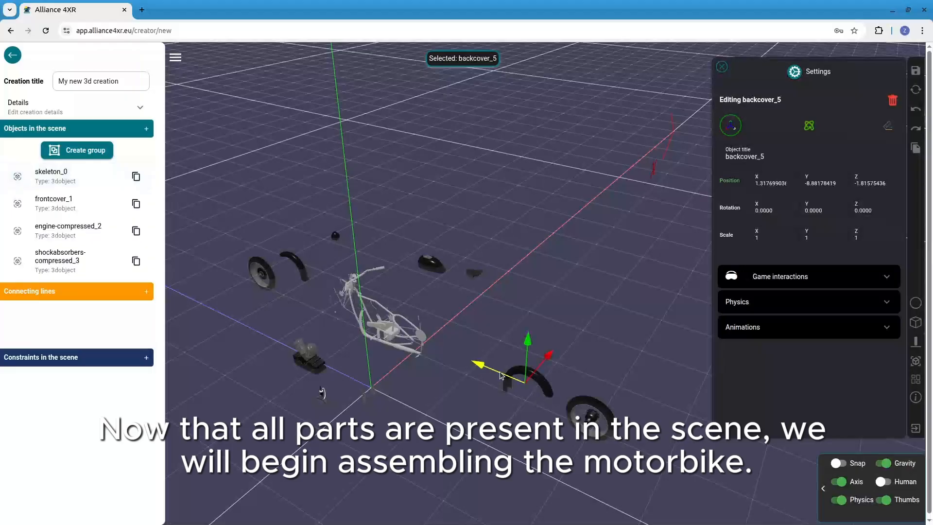
pyautogui.moveTo(502, 374); pyautogui.dragTo(382, 345)
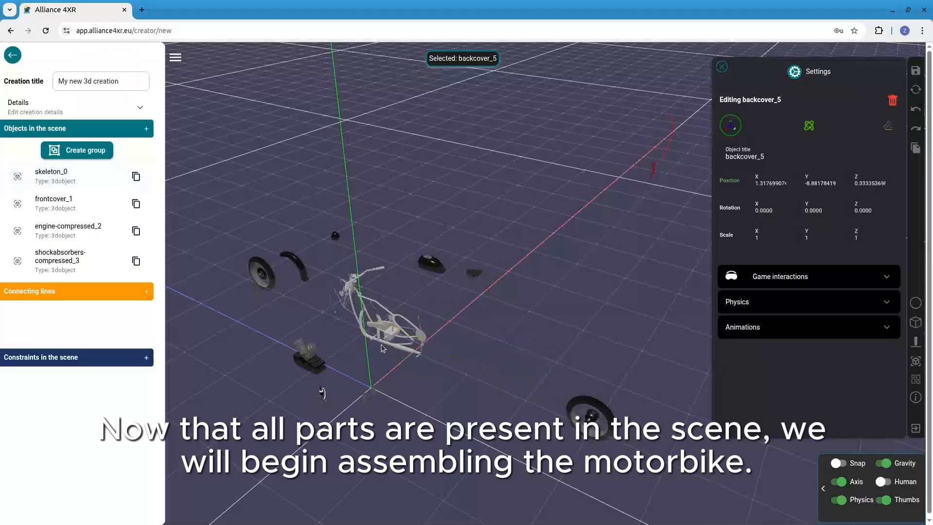
pyautogui.moveTo(472, 388); pyautogui.dragTo(382, 384)
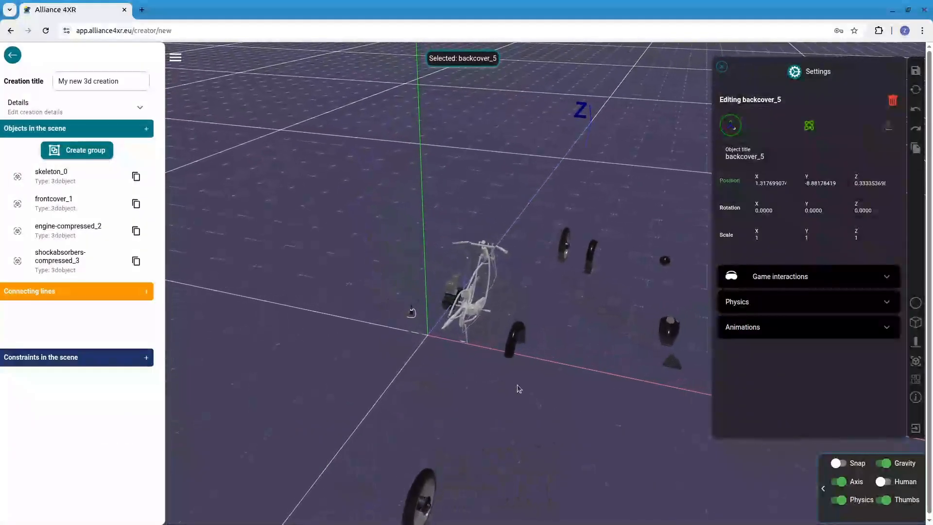
pyautogui.scroll(1, 517, 386)
pyautogui.moveTo(535, 322); pyautogui.dragTo(483, 334)
pyautogui.moveTo(506, 364); pyautogui.dragTo(486, 264)
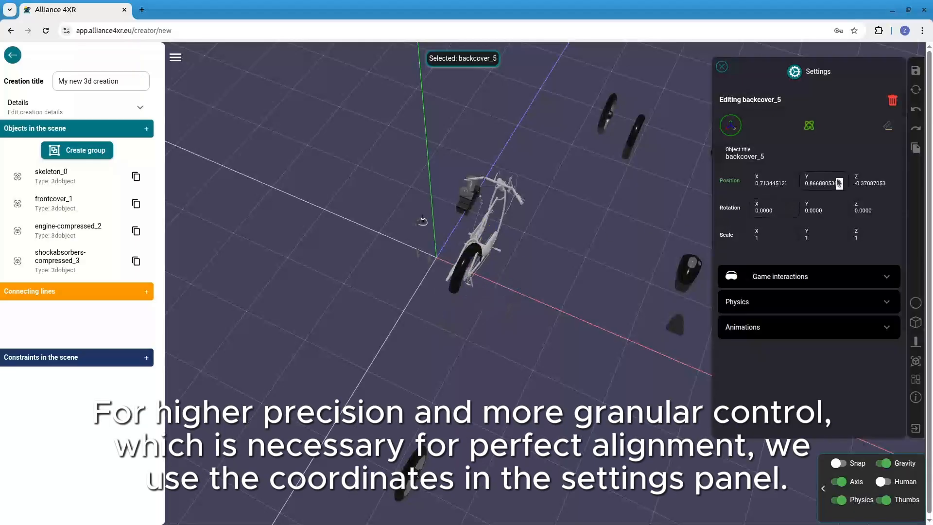
# Fine-tune the back cover's position coordinates to about X 0.65 and Y 0.82
pyautogui.click(790, 183)
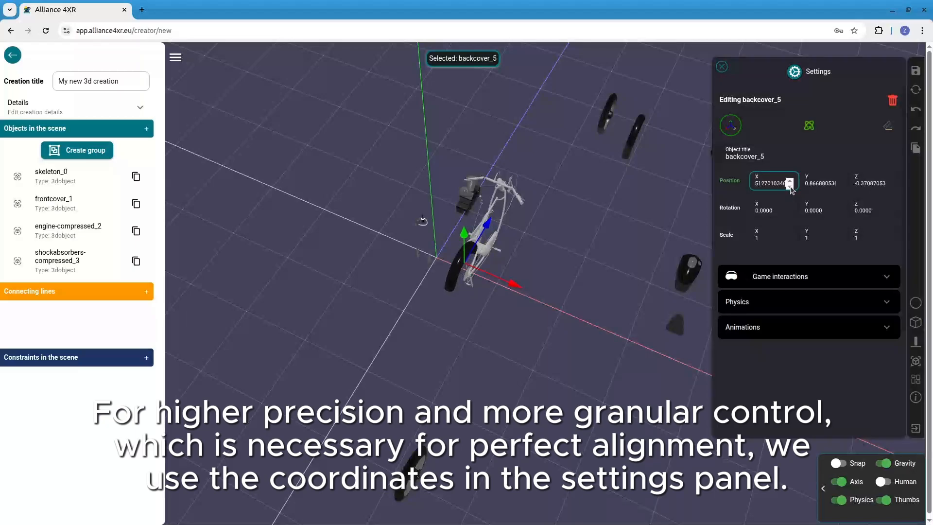
pyautogui.moveTo(578, 336); pyautogui.dragTo(525, 359)
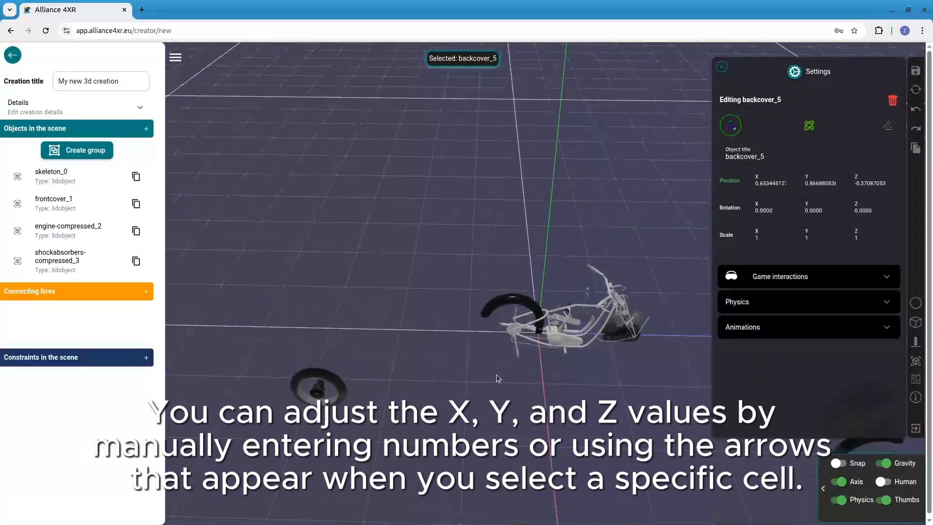
pyautogui.click(840, 187)
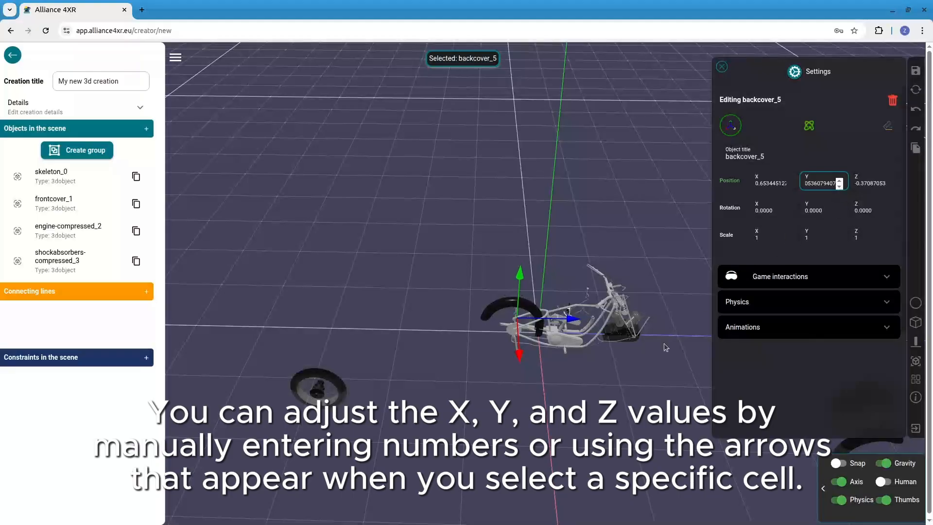
pyautogui.moveTo(518, 395); pyautogui.dragTo(531, 379)
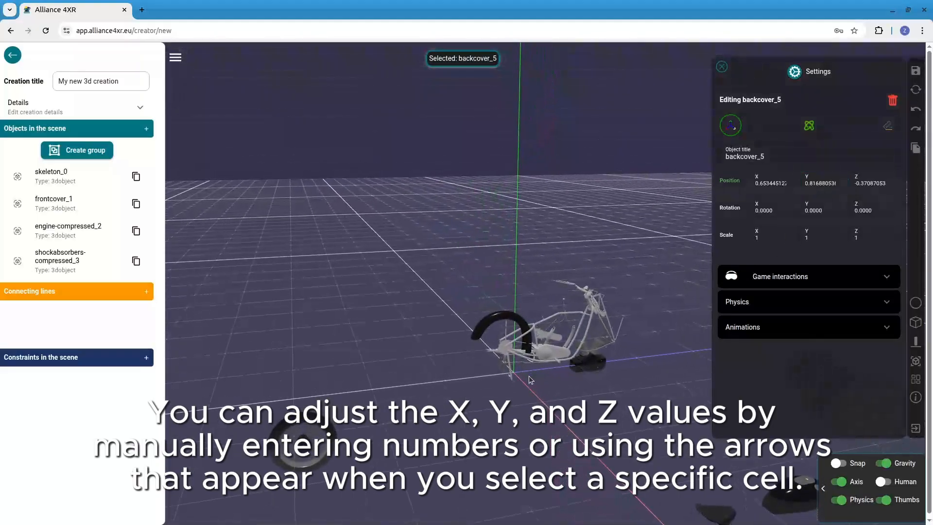
# Move the back wheel to the rear of the skeleton frame, at about X 0.68, Y 0.80, Z -0.60
pyautogui.click(312, 412)
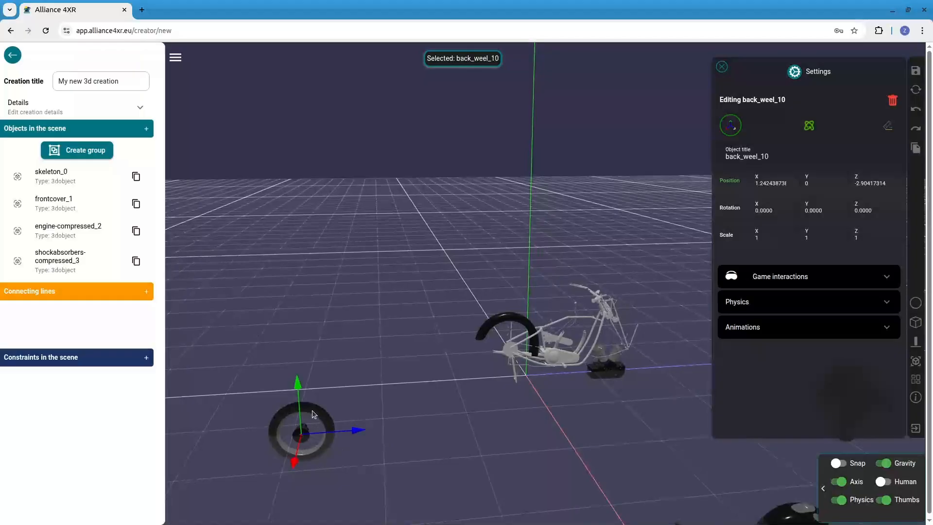
pyautogui.moveTo(354, 434); pyautogui.dragTo(518, 408)
pyautogui.moveTo(504, 369)
pyautogui.mouseDown()
pyautogui.moveTo(504, 309)
pyautogui.moveTo(512, 365)
pyautogui.mouseUp()
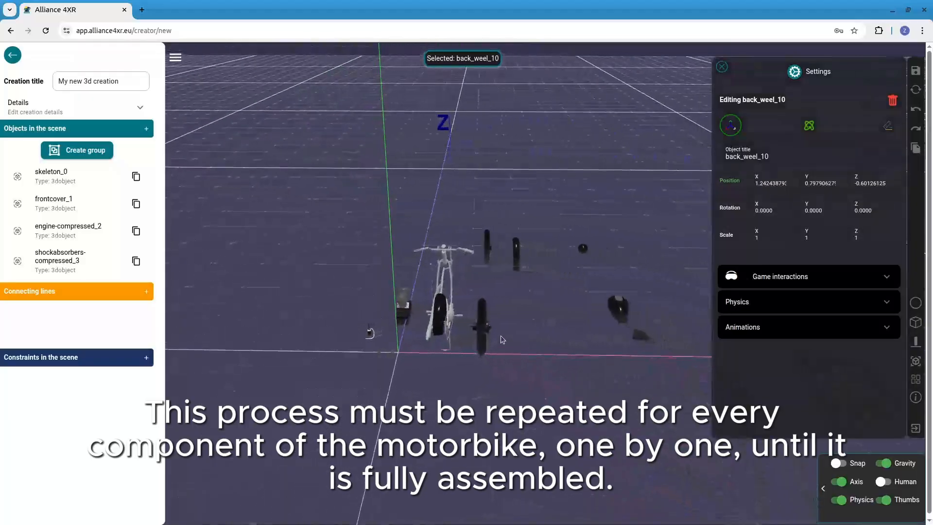
pyautogui.moveTo(525, 329); pyautogui.dragTo(475, 343)
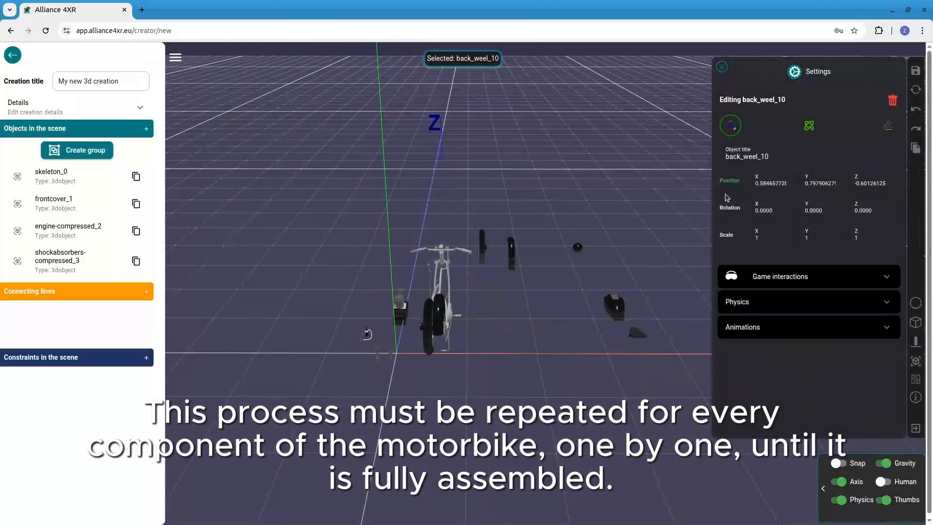
pyautogui.click(790, 183)
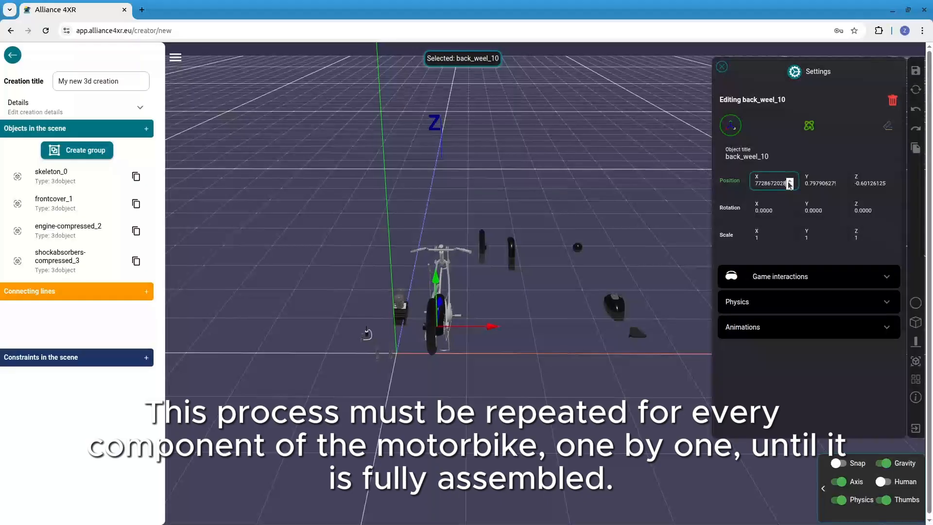
pyautogui.click(537, 312)
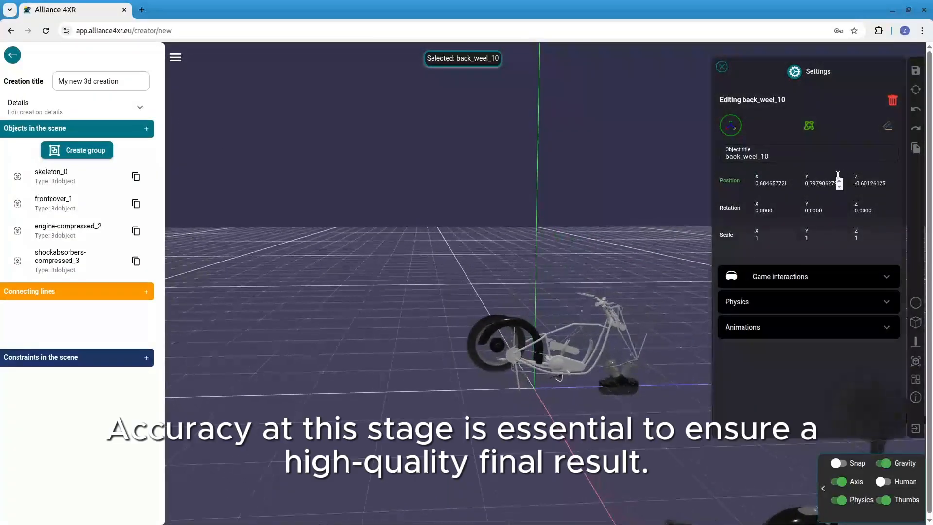
# Lower the back wheel to a Y position of about 0.61
pyautogui.click(839, 190)
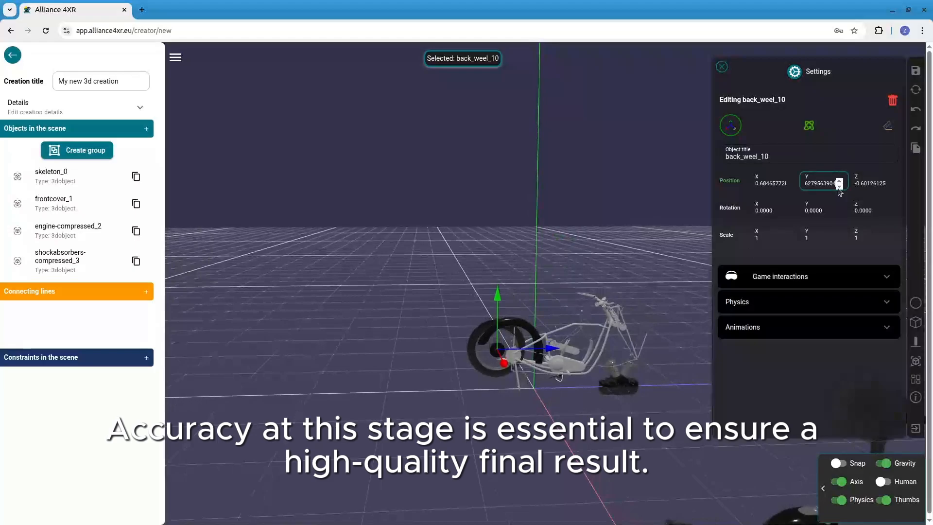
pyautogui.click(839, 190)
pyautogui.click(838, 189)
pyautogui.click(838, 189)
pyautogui.click(839, 189)
pyautogui.click(839, 190)
pyautogui.click(838, 189)
pyautogui.click(838, 189)
pyautogui.click(839, 189)
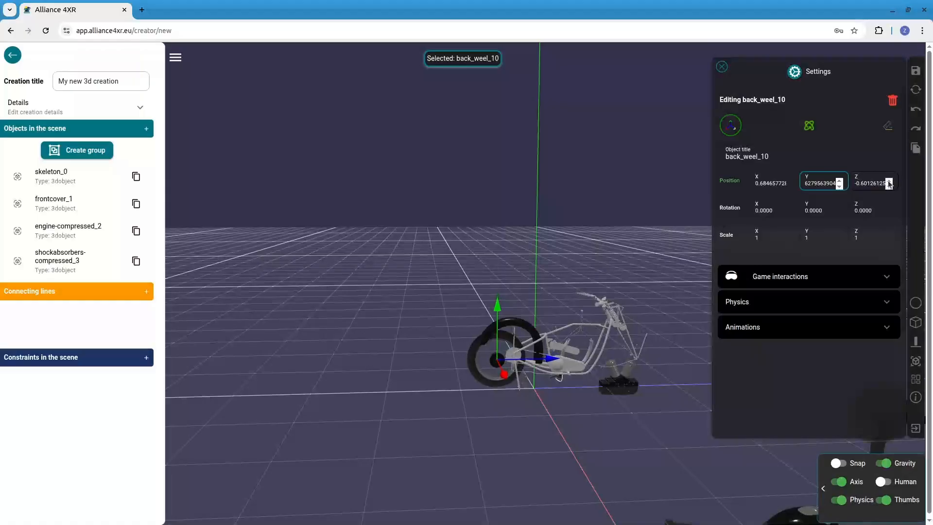
# Shift the back wheel forward under the back cover, to a Z position of about -0.44
pyautogui.click(888, 180)
pyautogui.click(888, 180)
pyautogui.click(888, 180)
pyautogui.click(888, 180)
pyautogui.click(888, 181)
pyautogui.click(888, 180)
pyautogui.click(888, 181)
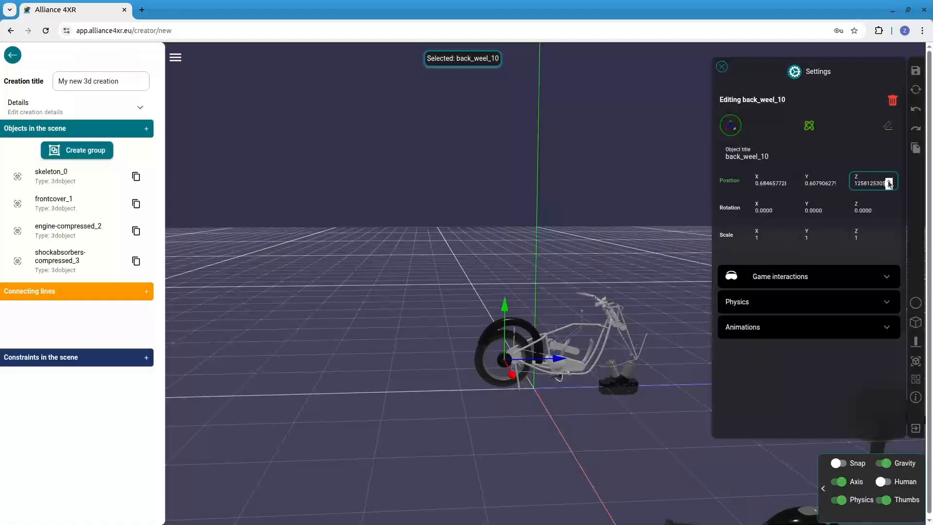
pyautogui.click(888, 181)
pyautogui.click(888, 181)
pyautogui.click(888, 180)
pyautogui.click(888, 181)
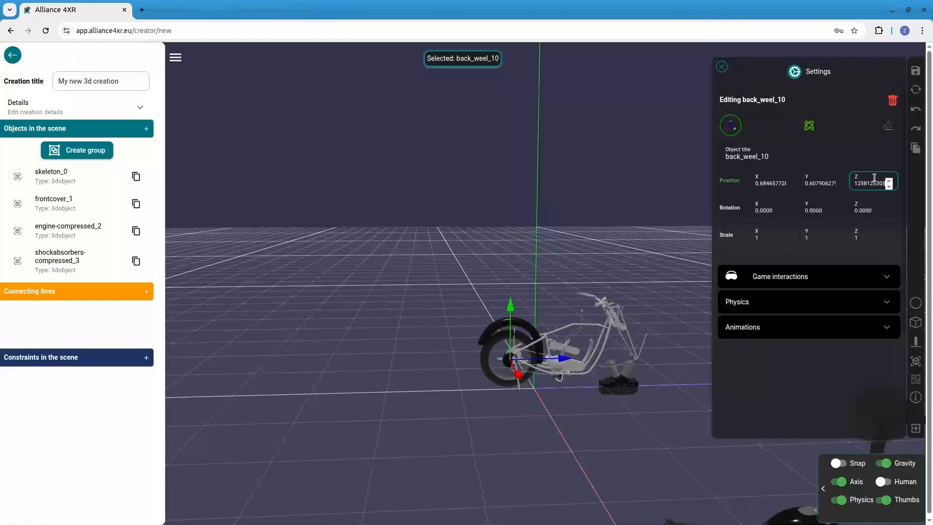
# Fine-tune the back wheel's position on the frame to about X 0.69, Y 0.67, Z -0.40
pyautogui.click(840, 181)
pyautogui.click(839, 181)
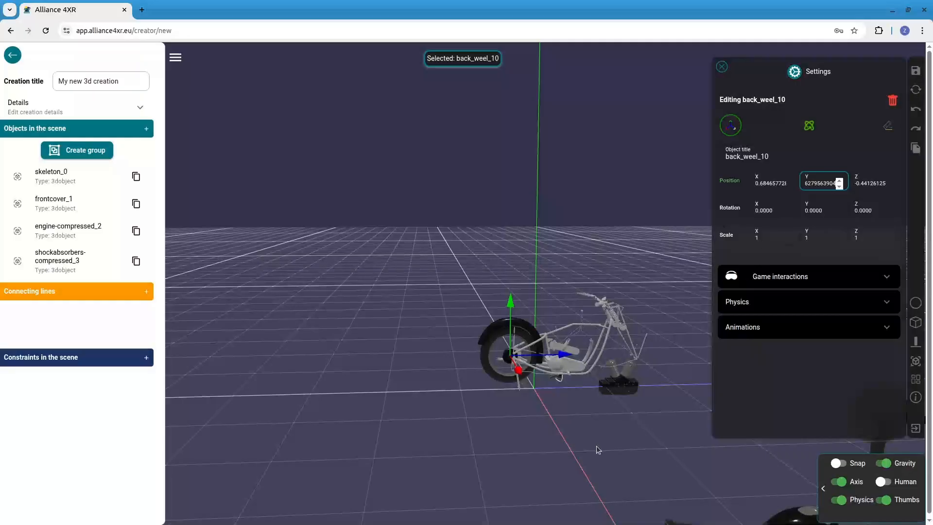
pyautogui.moveTo(598, 450); pyautogui.dragTo(675, 463)
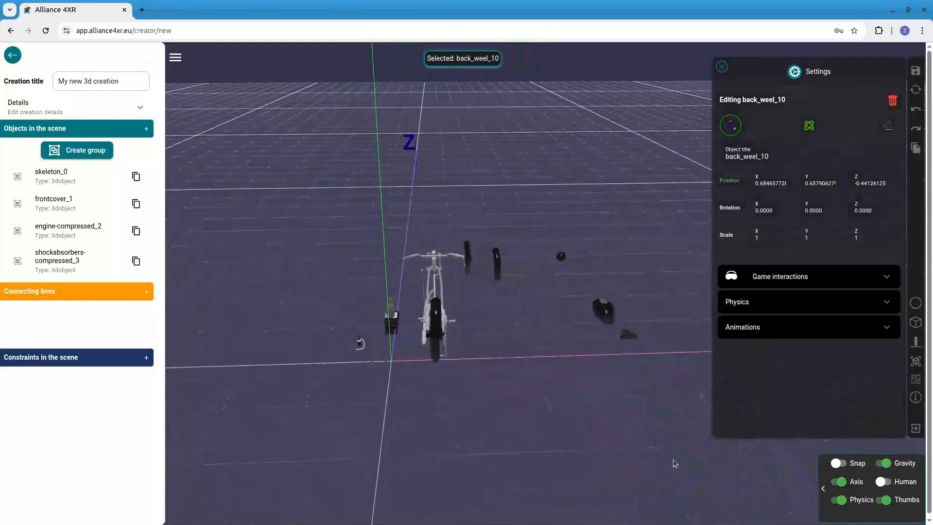
pyautogui.click(790, 184)
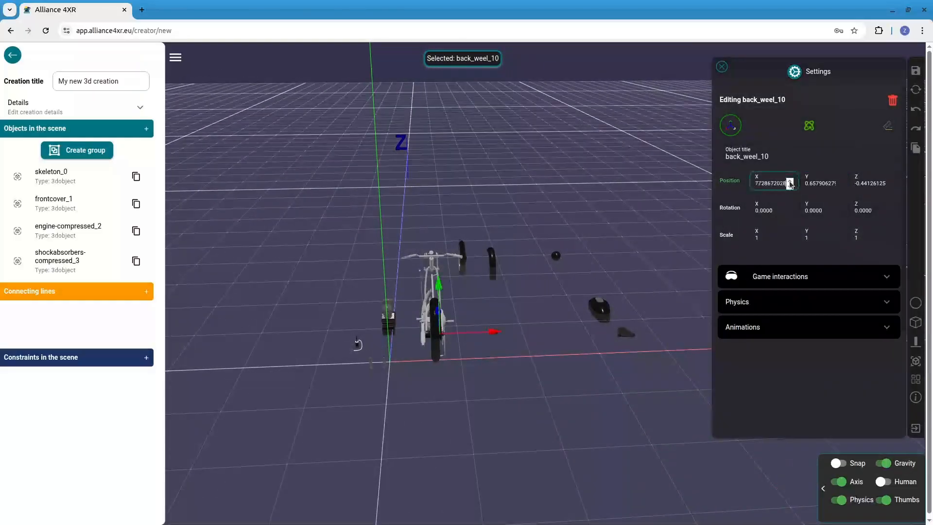
pyautogui.moveTo(674, 282); pyautogui.dragTo(744, 252)
pyautogui.click(889, 186)
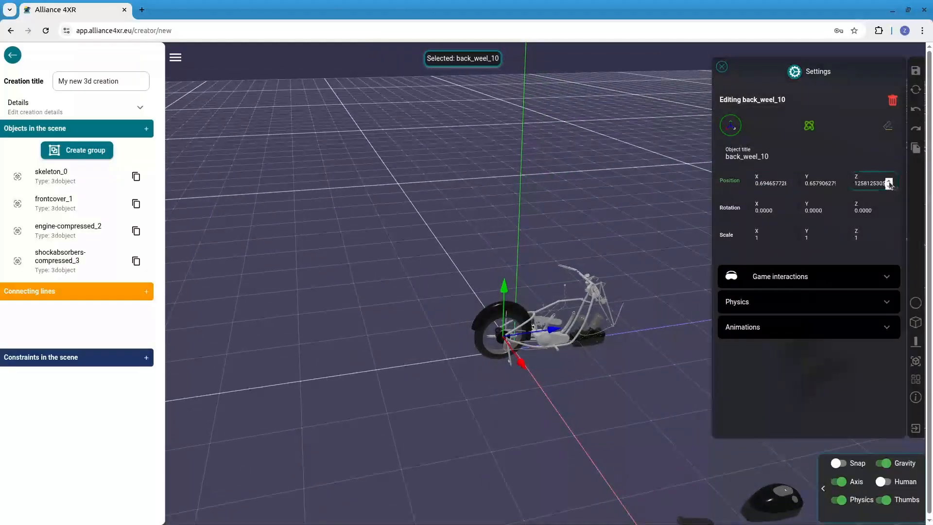
pyautogui.scroll(3, 635, 405)
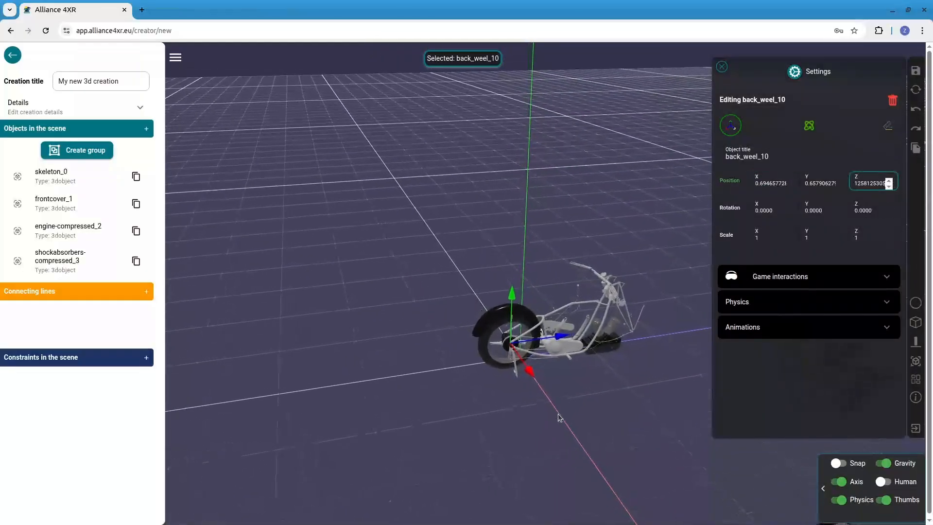
pyautogui.moveTo(547, 435); pyautogui.dragTo(574, 399)
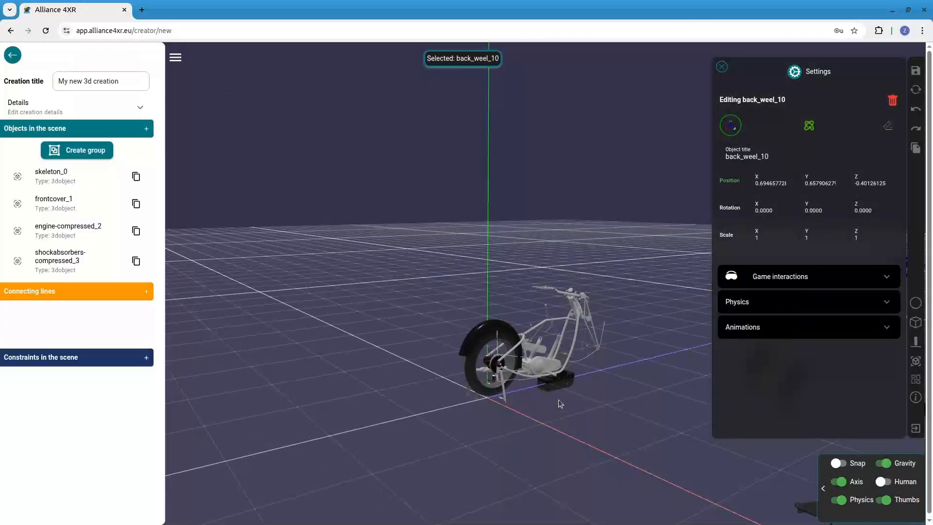
pyautogui.click(839, 183)
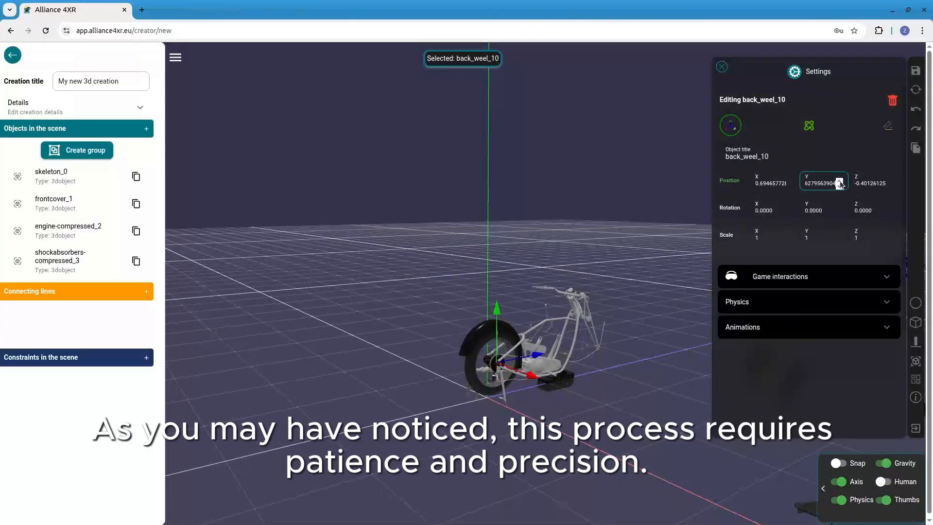
pyautogui.moveTo(636, 455); pyautogui.dragTo(587, 469)
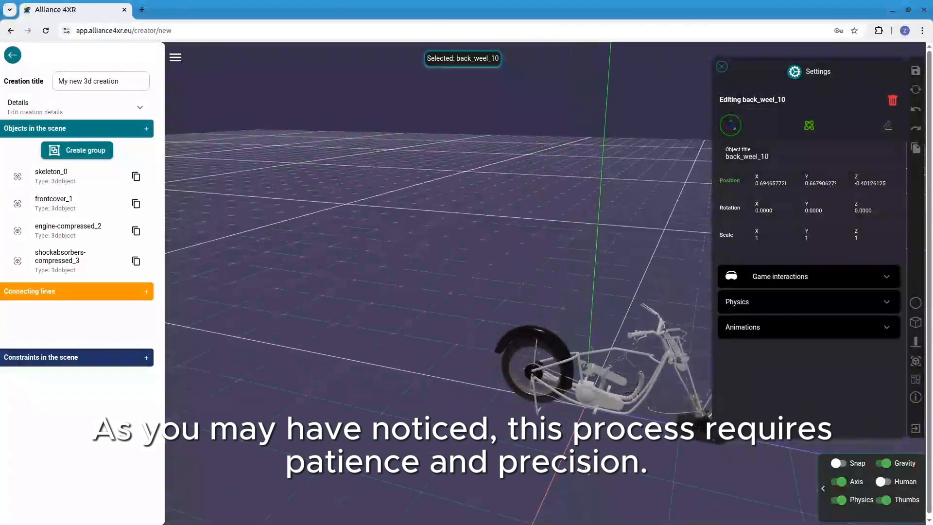
# Fit the back cover closer over the back wheel by setting its position to about Y 0.79 and Z -0.35
pyautogui.click(547, 331)
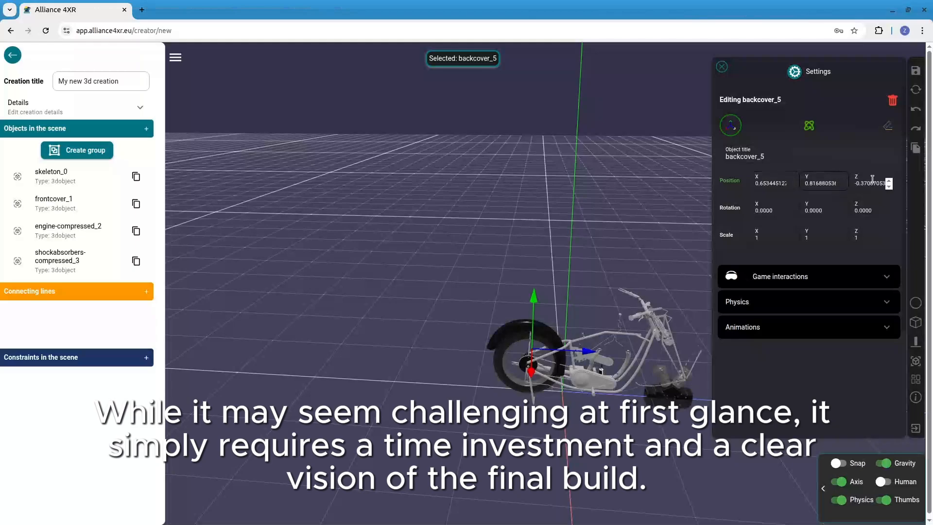
pyautogui.click(889, 183)
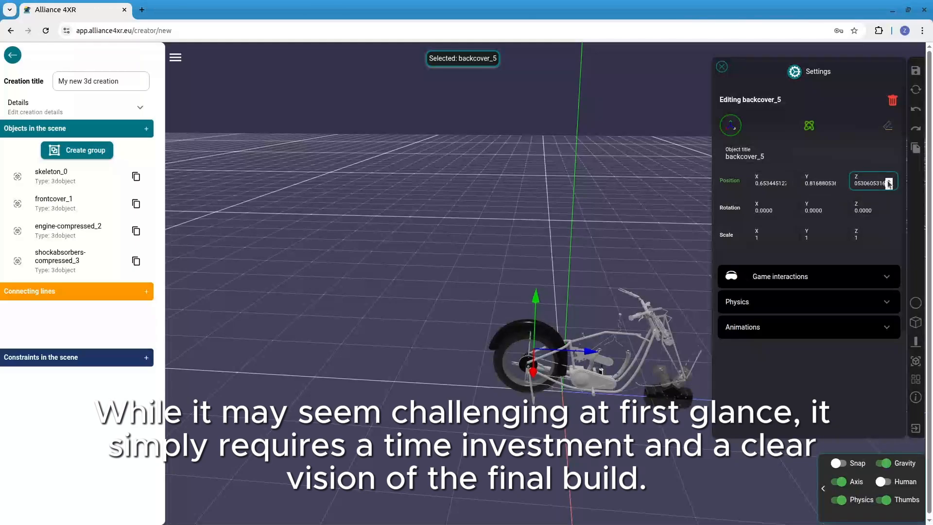
pyautogui.click(840, 187)
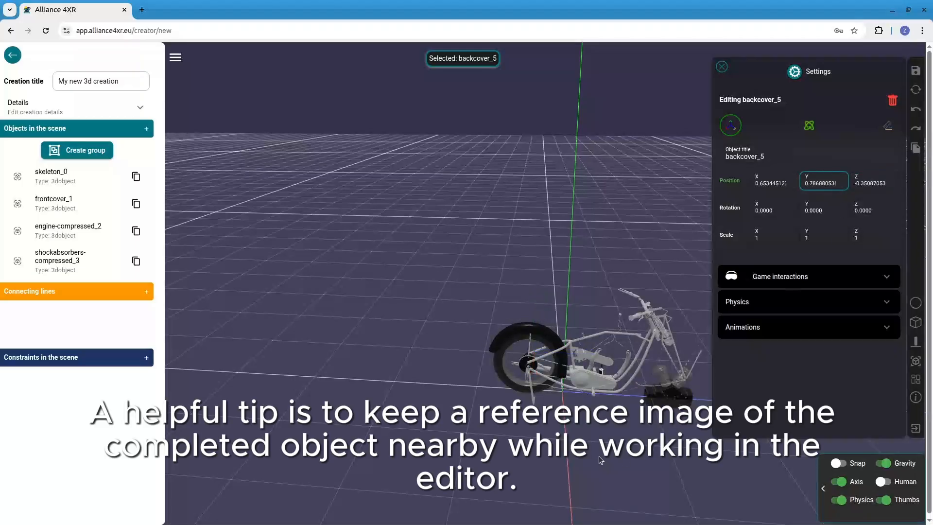
# Adjust the back wheel's X position to about 0.70
pyautogui.moveTo(599, 456); pyautogui.dragTo(617, 298)
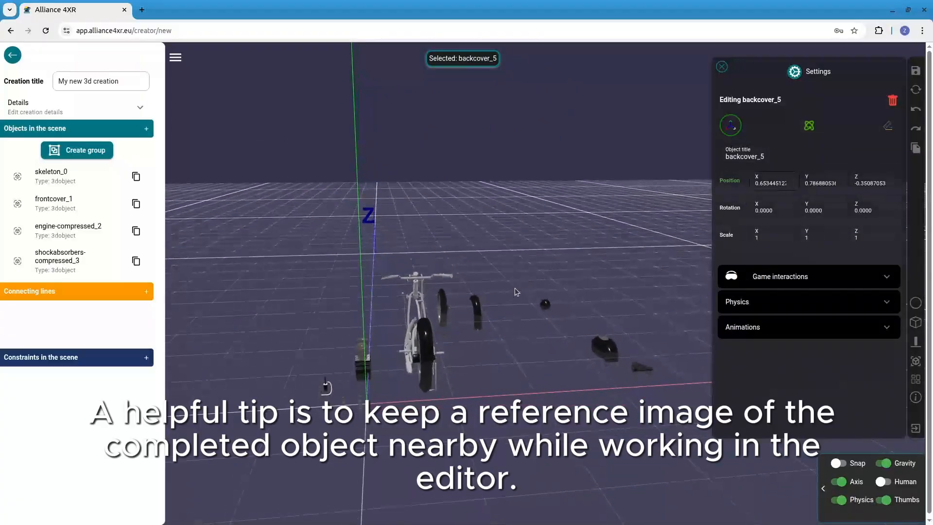
pyautogui.click(428, 381)
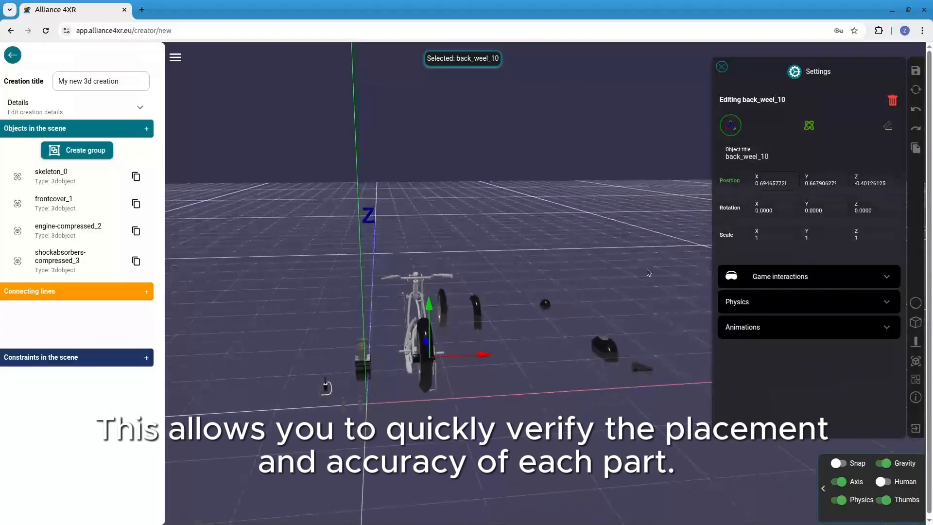
pyautogui.click(790, 182)
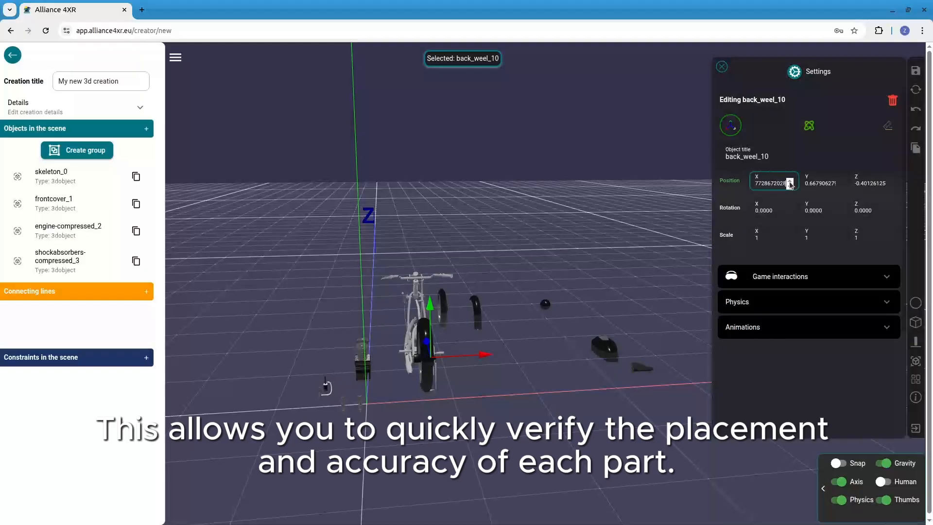
# Move the engine alongside the middle of the skeleton frame, to about X 0.95, Y 0.59, Z 0.23
pyautogui.moveTo(505, 412); pyautogui.dragTo(546, 428)
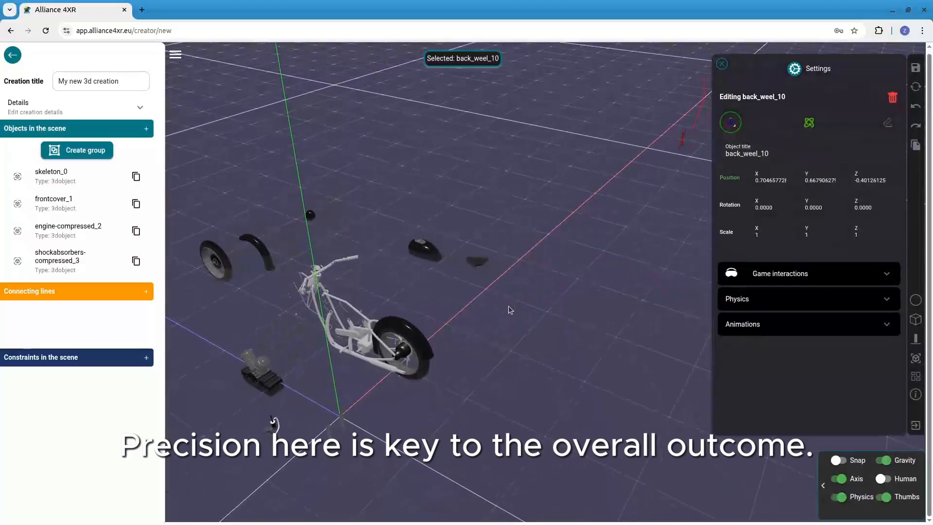
pyautogui.moveTo(510, 309); pyautogui.dragTo(489, 313)
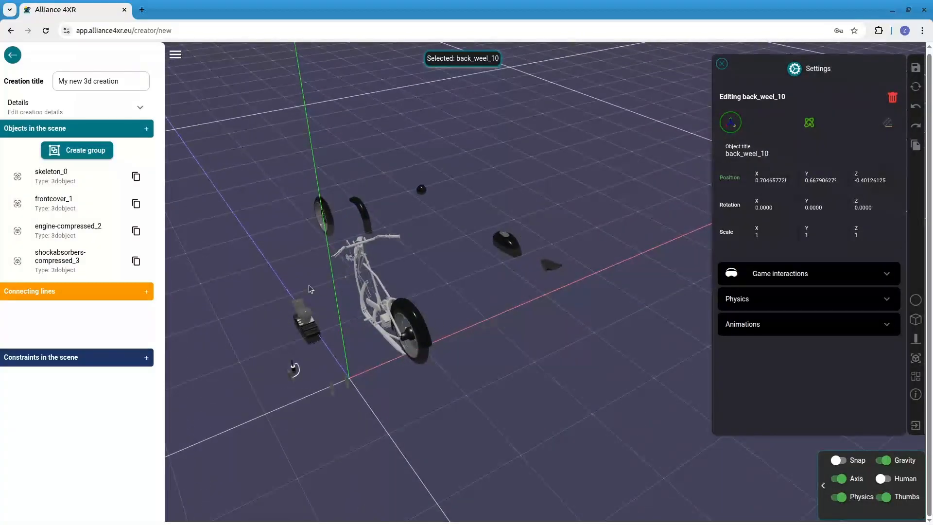
pyautogui.moveTo(318, 316); pyautogui.dragTo(402, 306)
pyautogui.moveTo(469, 302); pyautogui.dragTo(691, 341)
pyautogui.click(670, 398)
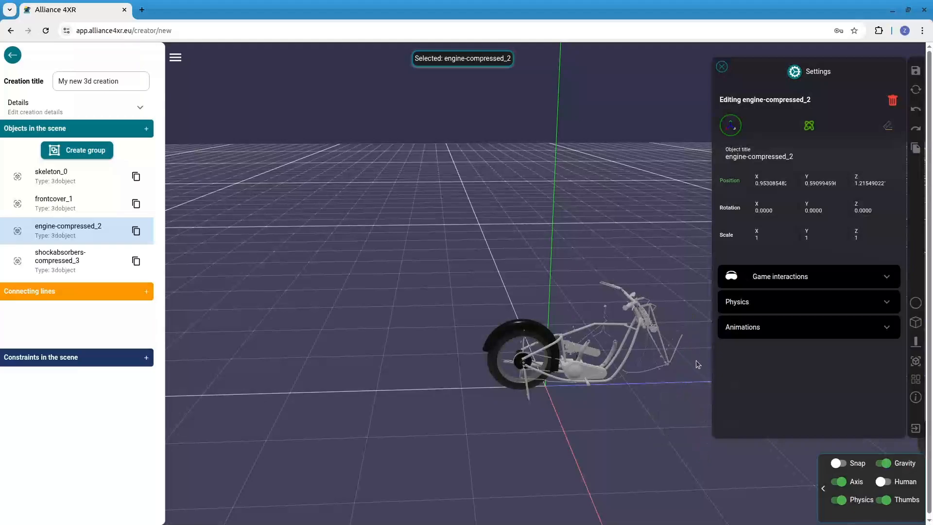
pyautogui.click(696, 375)
pyautogui.moveTo(702, 376); pyautogui.dragTo(647, 443)
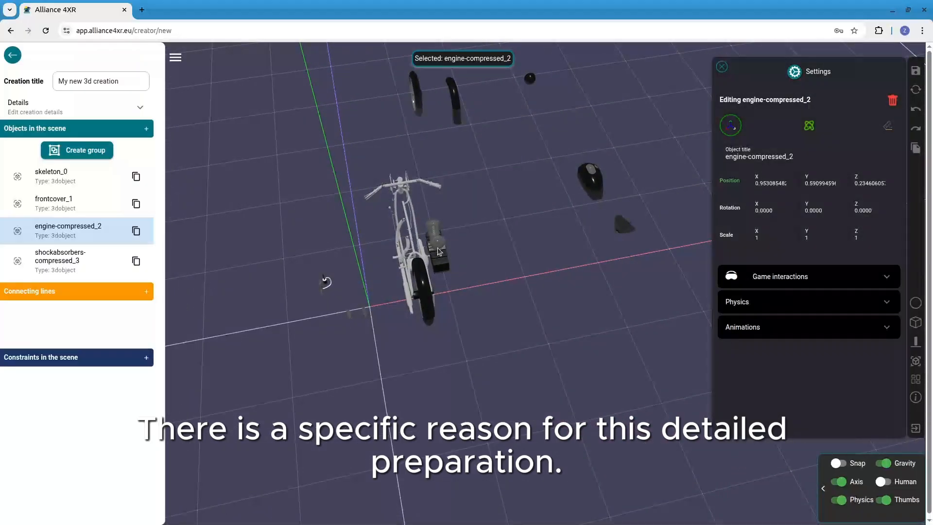
# Place the engine inside the skeleton frame, at about X 0.66 and Z 0.40
pyautogui.click(444, 249)
pyautogui.moveTo(485, 238); pyautogui.dragTo(464, 235)
pyautogui.moveTo(471, 238); pyautogui.dragTo(420, 223)
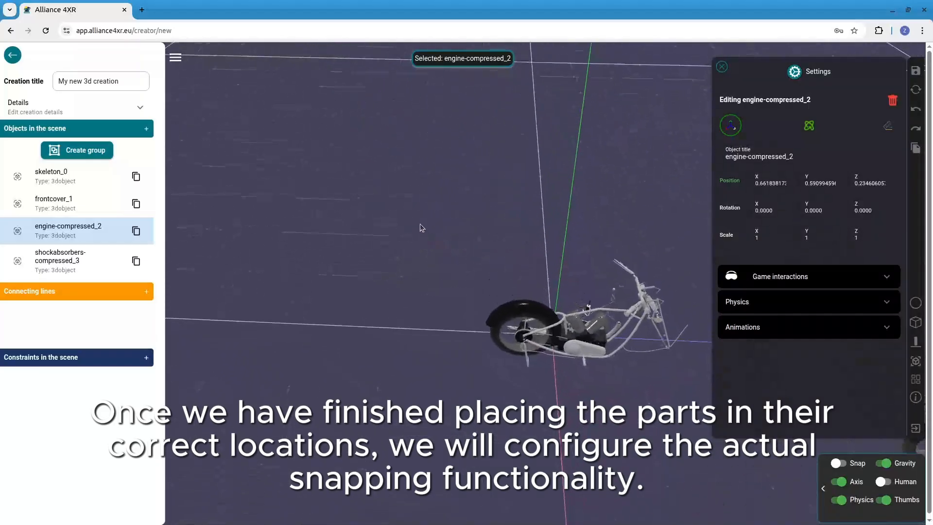
pyautogui.click(888, 183)
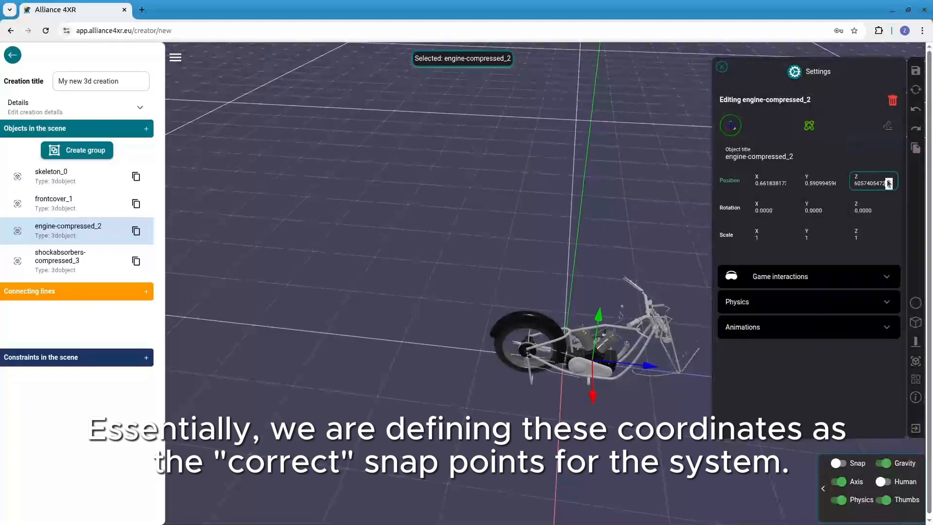
pyautogui.click(889, 182)
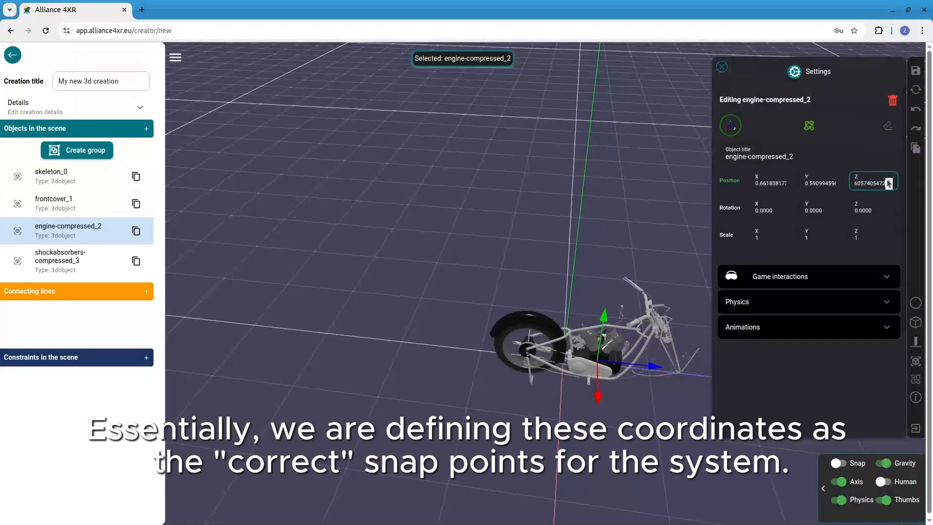
pyautogui.click(888, 181)
pyautogui.click(889, 181)
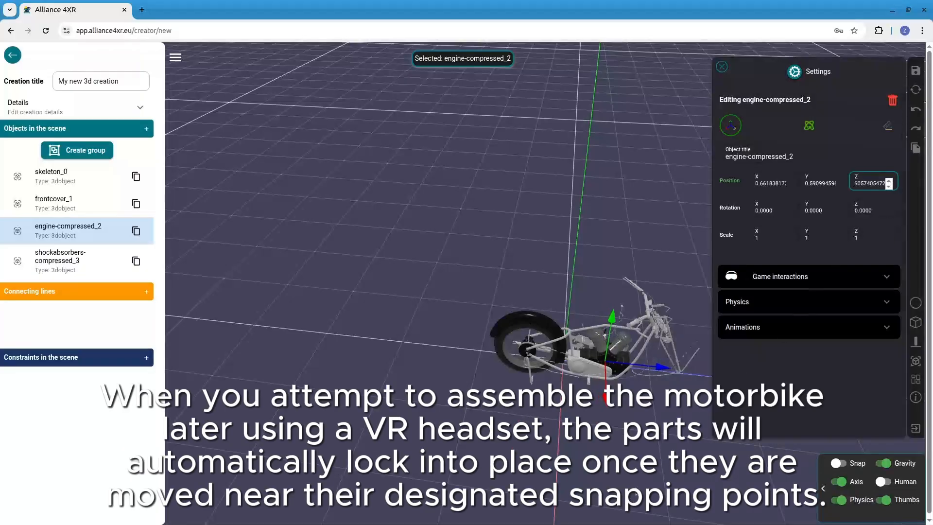
pyautogui.moveTo(636, 492); pyautogui.dragTo(527, 486)
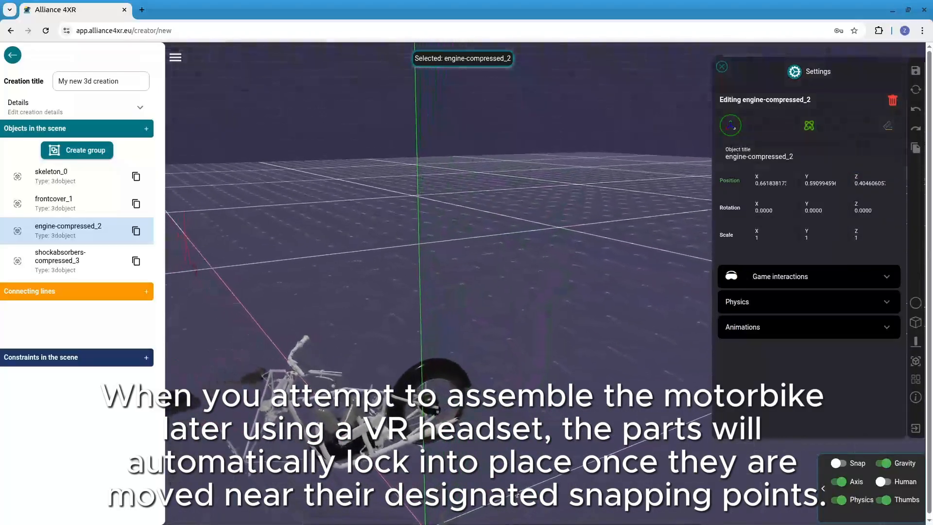
pyautogui.click(889, 183)
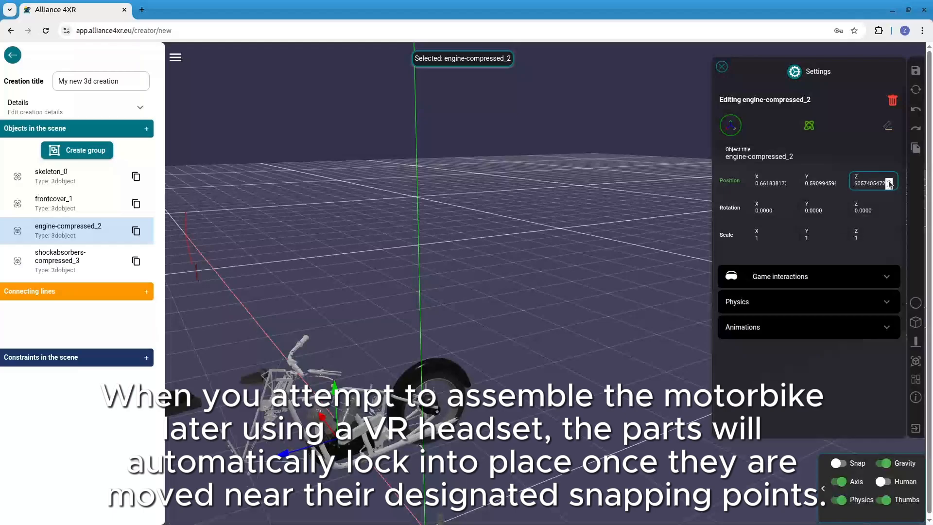
# Move the front cover to the front end of the skeleton frame, at about X 0.57, Y 0.95, Z 1.04
pyautogui.moveTo(484, 513); pyautogui.dragTo(300, 324)
pyautogui.click(205, 354)
pyautogui.moveTo(286, 391); pyautogui.dragTo(356, 408)
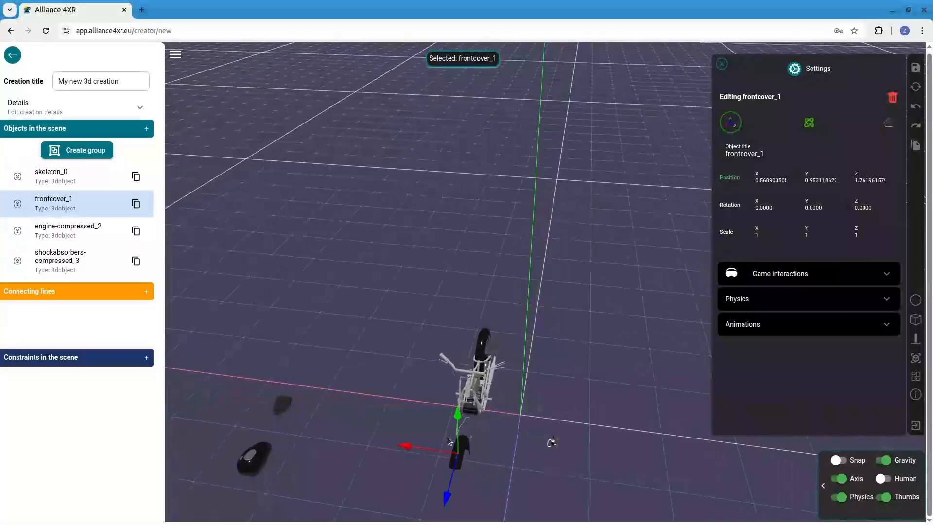
pyautogui.moveTo(448, 490); pyautogui.dragTo(464, 443)
pyautogui.moveTo(578, 460); pyautogui.dragTo(556, 477)
# Centre the front cover on the frame at about X 0.66, lower it to about Y 0.82, and fine-tune its Z position
pyautogui.click(789, 180)
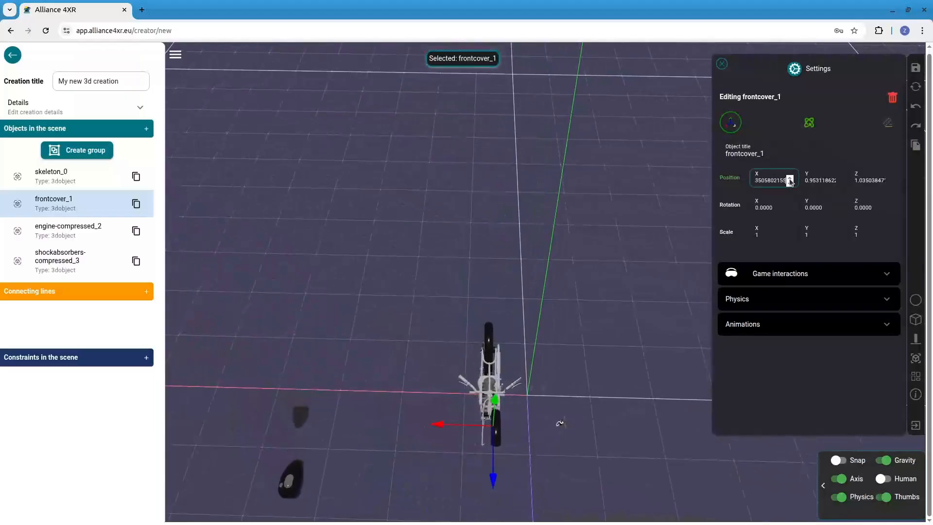
pyautogui.click(790, 179)
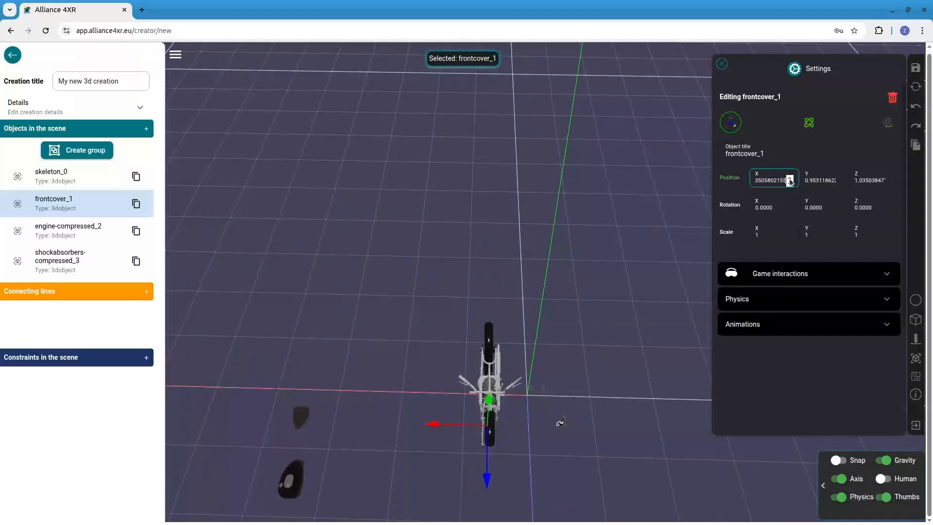
pyautogui.moveTo(601, 399); pyautogui.dragTo(548, 386)
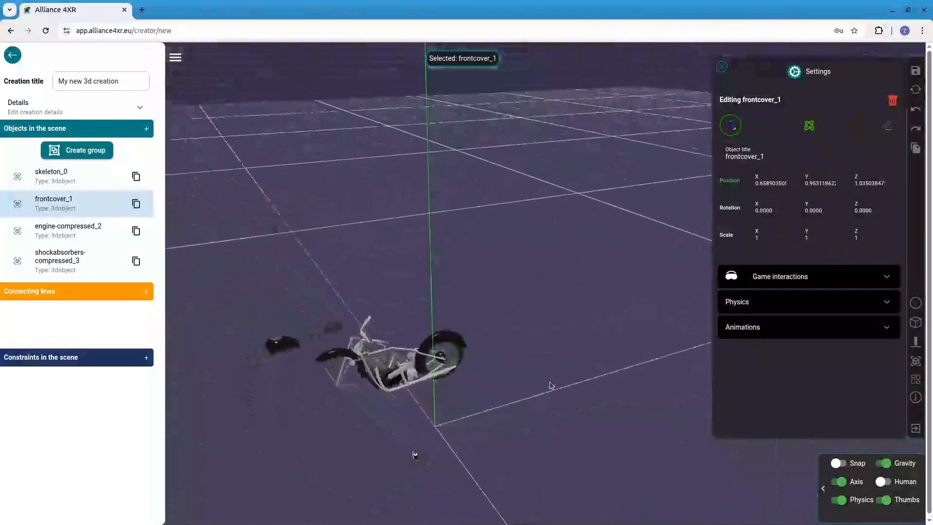
pyautogui.click(841, 190)
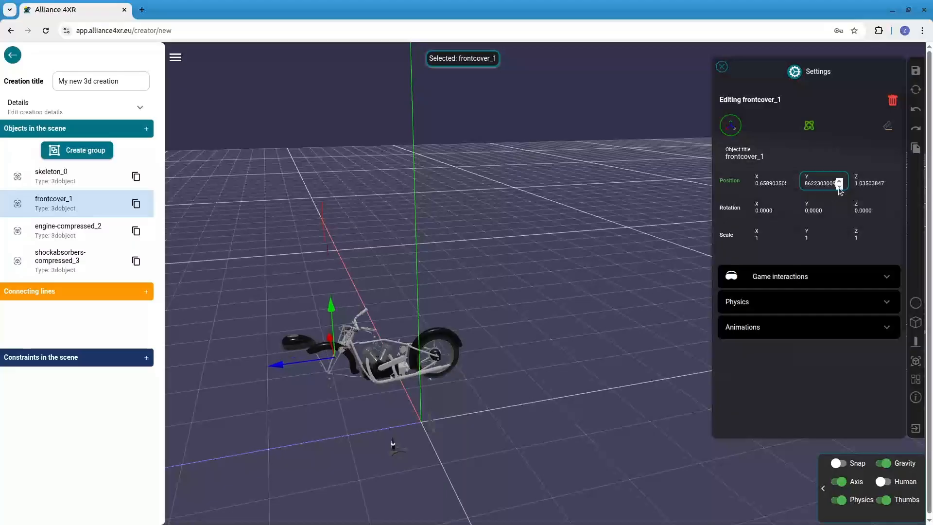
pyautogui.click(889, 189)
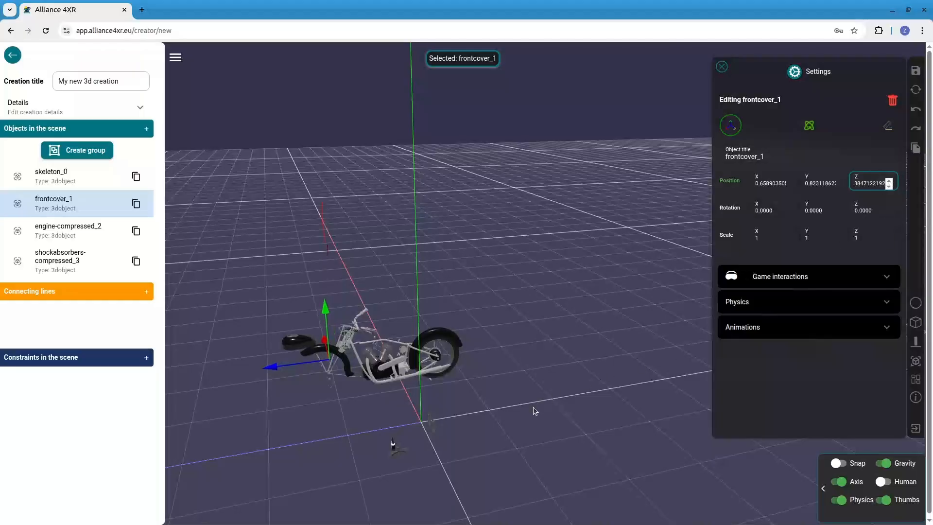
# Move the front wheel to the frame's front end by the front cover, at about X 0.60, Y 0.71, Z 1.39
pyautogui.moveTo(533, 407); pyautogui.dragTo(394, 450)
pyautogui.click(208, 349)
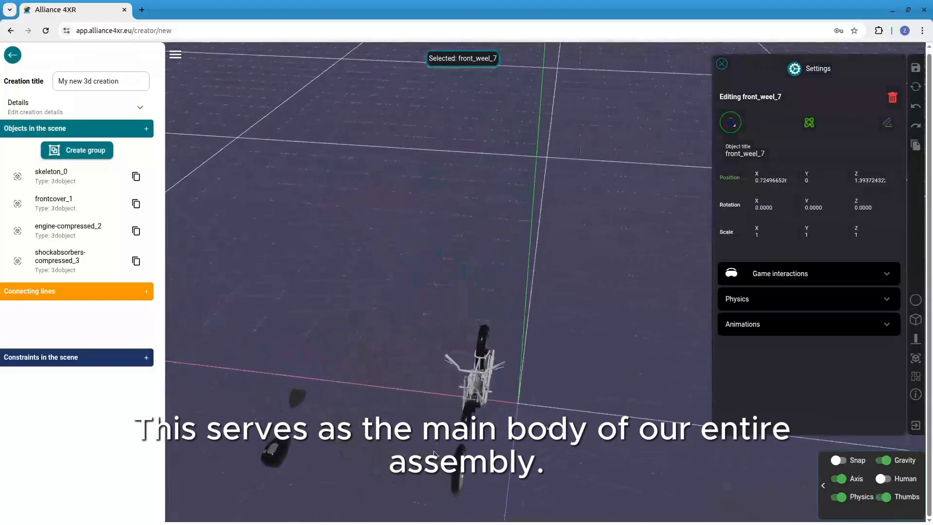
pyautogui.click(472, 461)
pyautogui.moveTo(445, 470); pyautogui.dragTo(454, 472)
pyautogui.moveTo(478, 437); pyautogui.dragTo(481, 379)
pyautogui.moveTo(535, 431); pyautogui.dragTo(462, 373)
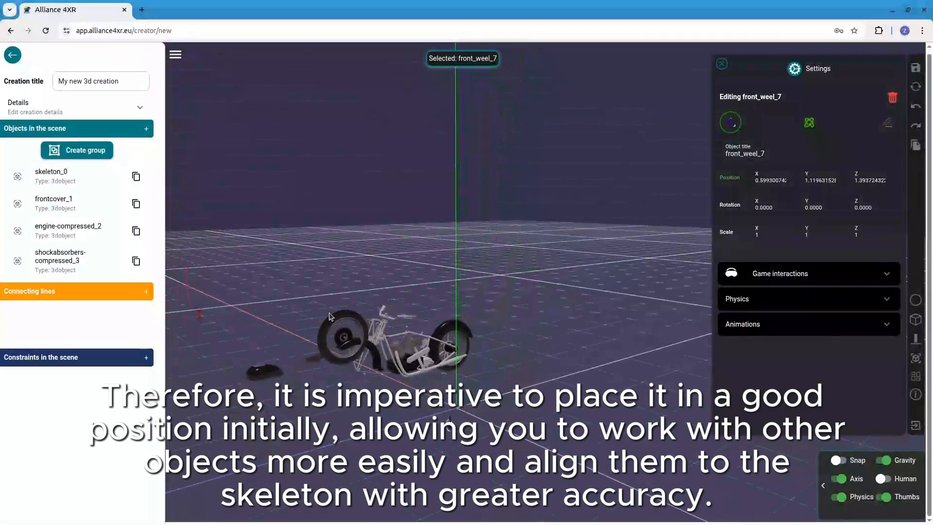
pyautogui.moveTo(342, 305); pyautogui.dragTo(344, 335)
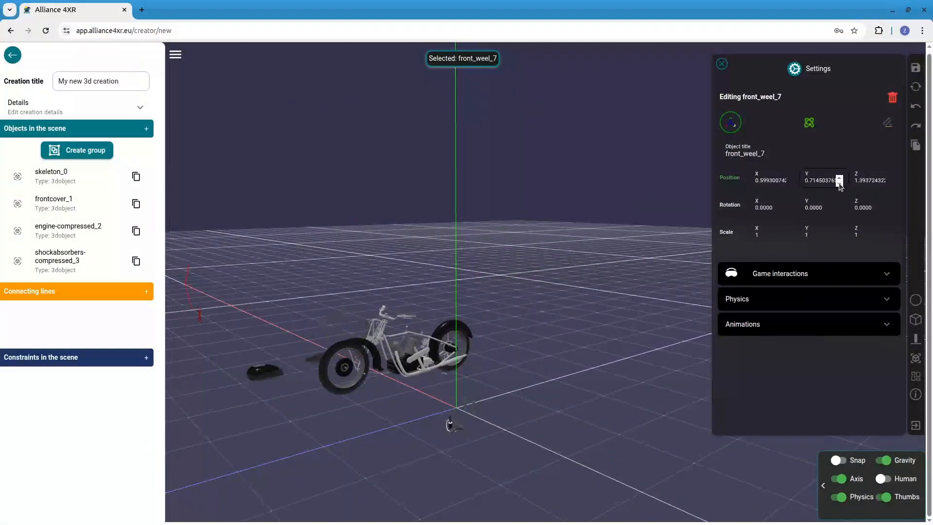
# Fit the front wheel beneath the front cover by setting its position to about Y 0.61 and Z 1.25
pyautogui.click(841, 187)
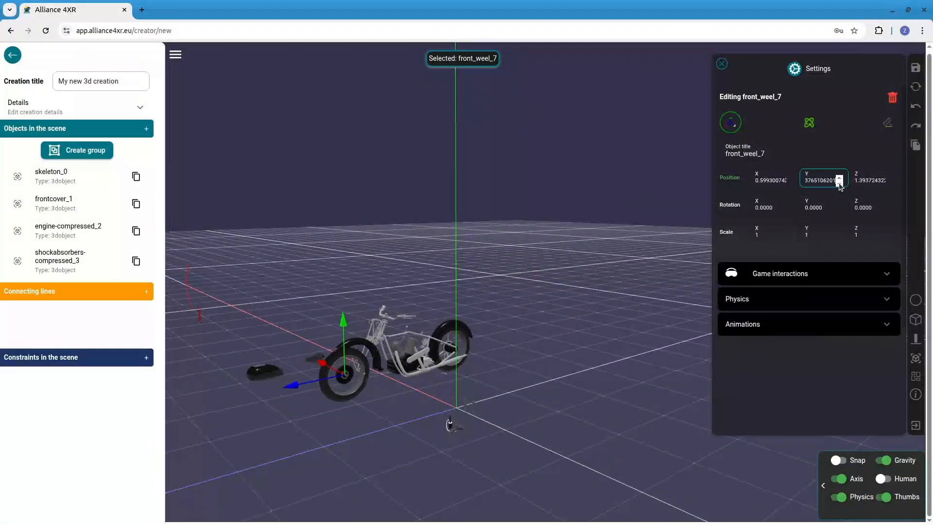
pyautogui.click(888, 180)
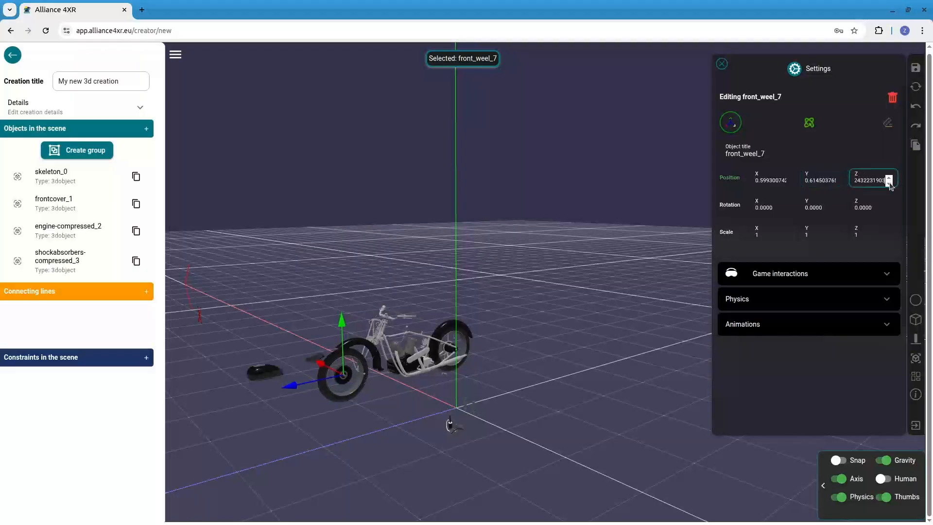
pyautogui.click(890, 183)
pyautogui.click(891, 183)
pyautogui.click(890, 183)
pyautogui.click(890, 183)
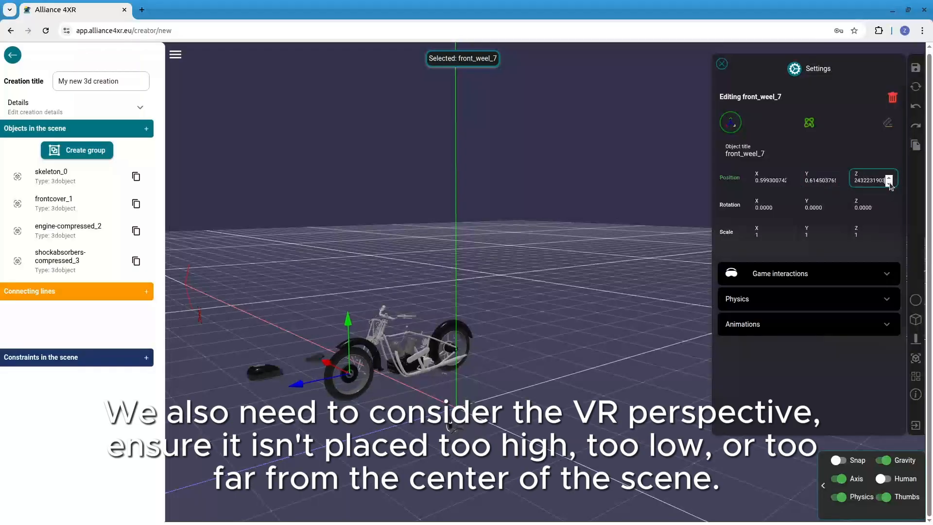
pyautogui.click(890, 183)
pyautogui.click(890, 184)
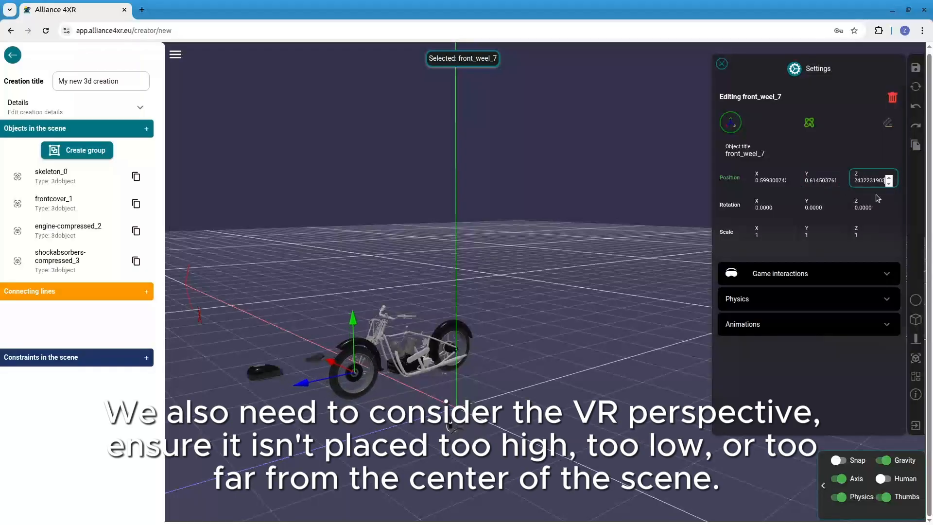
# Line the front wheel up with the frame by setting its position to about X 0.63 and Y 0.66
pyautogui.moveTo(395, 482); pyautogui.dragTo(442, 497)
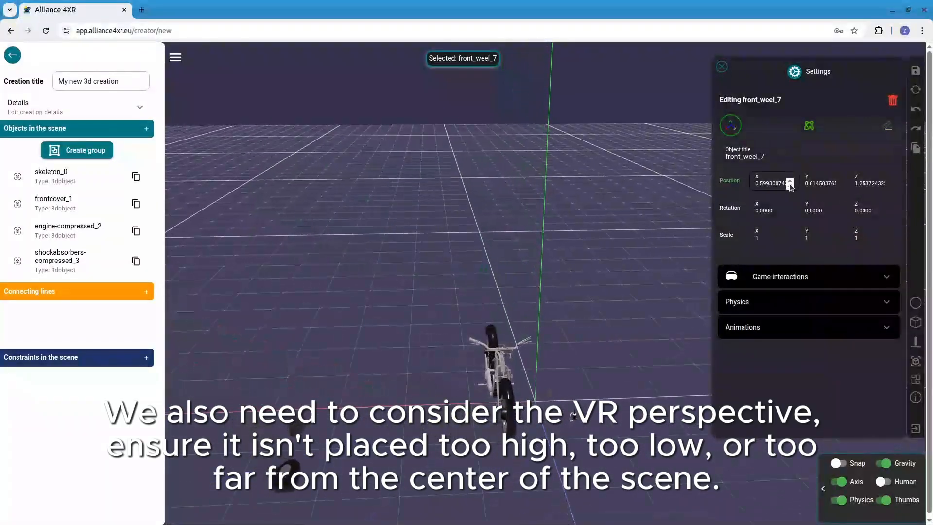
pyautogui.scroll(-1, 790, 187)
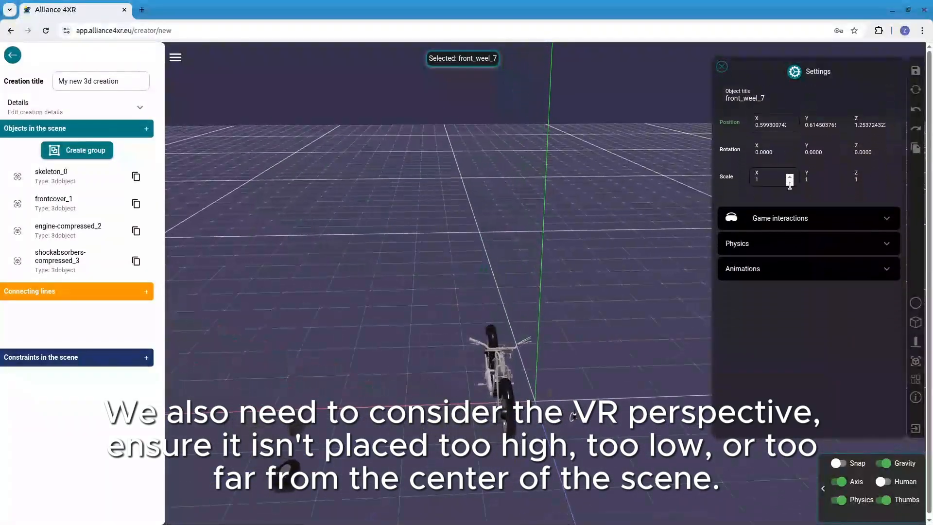
pyautogui.click(790, 128)
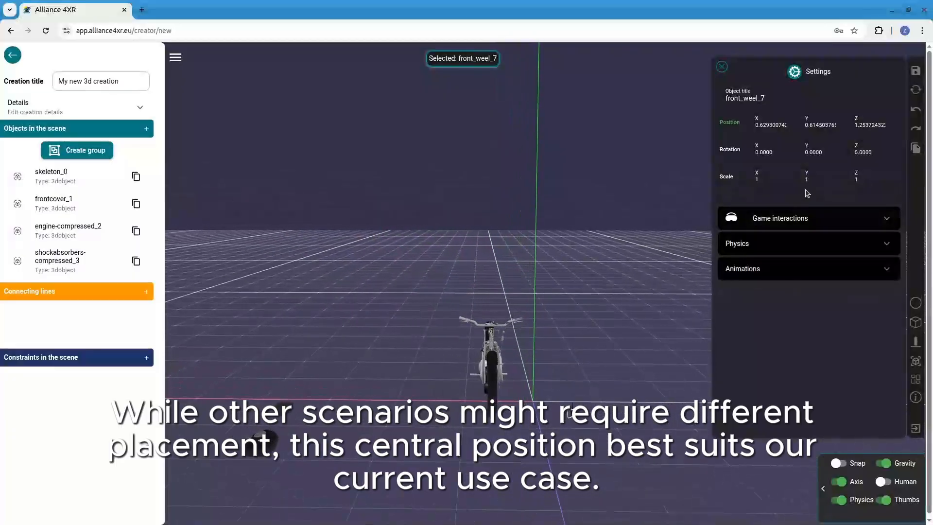
pyautogui.click(839, 124)
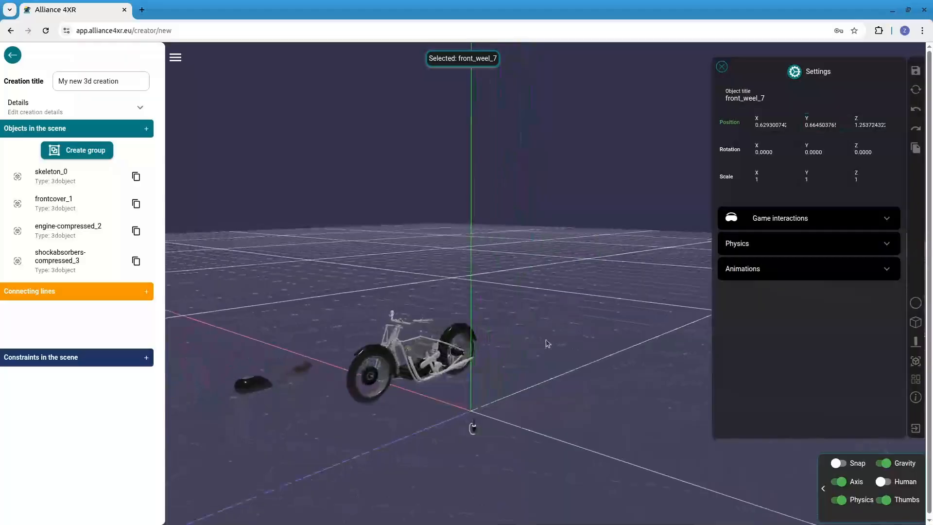
# Fine-tune the front wheel's position to about X 0.62 and Y 0.68
pyautogui.moveTo(546, 341); pyautogui.dragTo(516, 345)
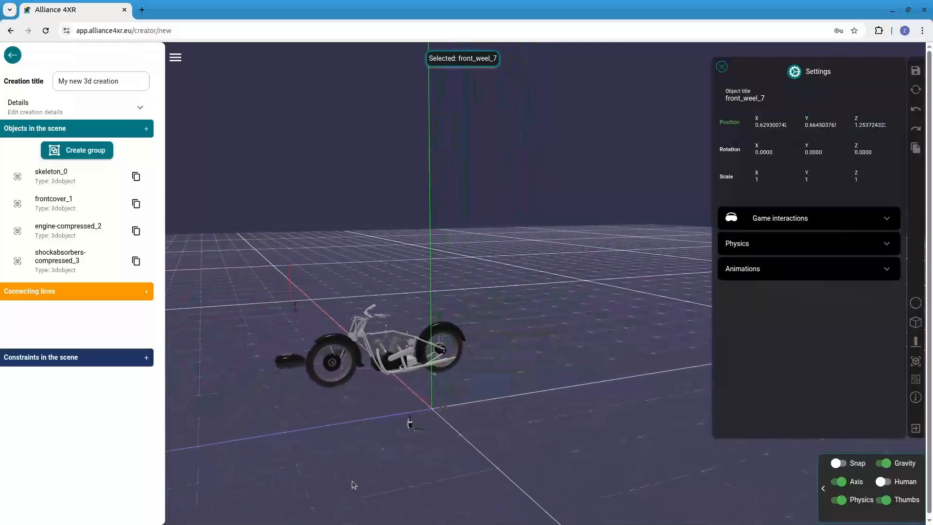
pyautogui.scroll(8, 344, 476)
pyautogui.moveTo(337, 477); pyautogui.dragTo(389, 482)
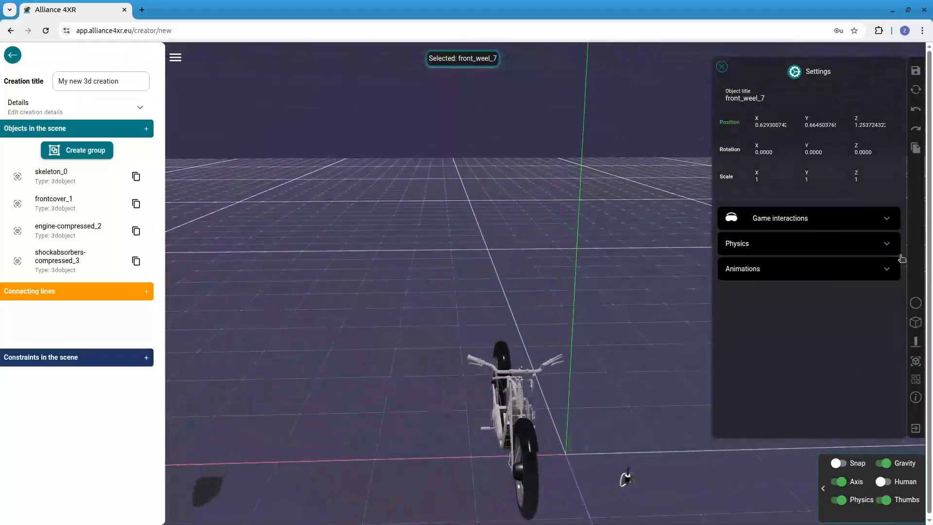
pyautogui.click(789, 129)
pyautogui.moveTo(642, 438); pyautogui.dragTo(622, 430)
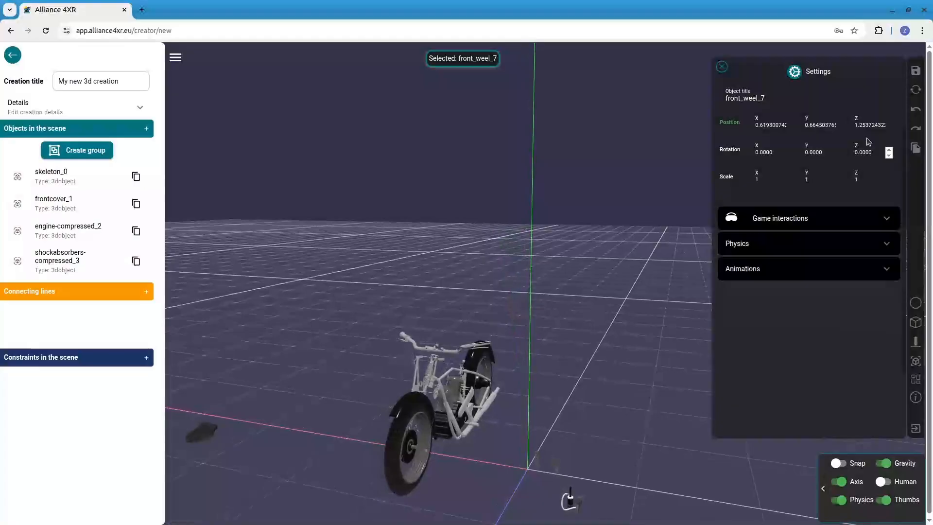
pyautogui.click(840, 125)
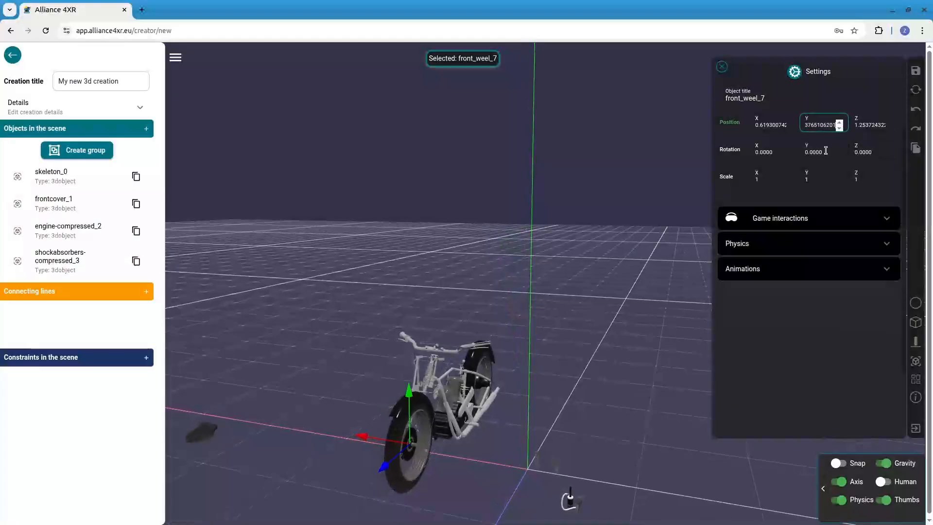
# Move the fuel part into the skeleton frame near the engine, at about X 0.76, Y 0.90, Z 0.50
pyautogui.moveTo(514, 489); pyautogui.dragTo(484, 470)
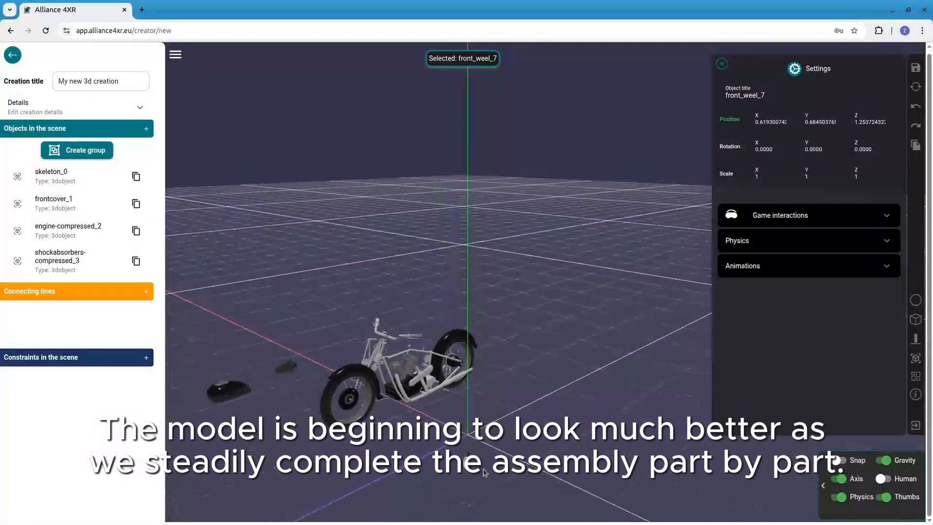
pyautogui.click(472, 464)
pyautogui.moveTo(472, 422); pyautogui.dragTo(474, 365)
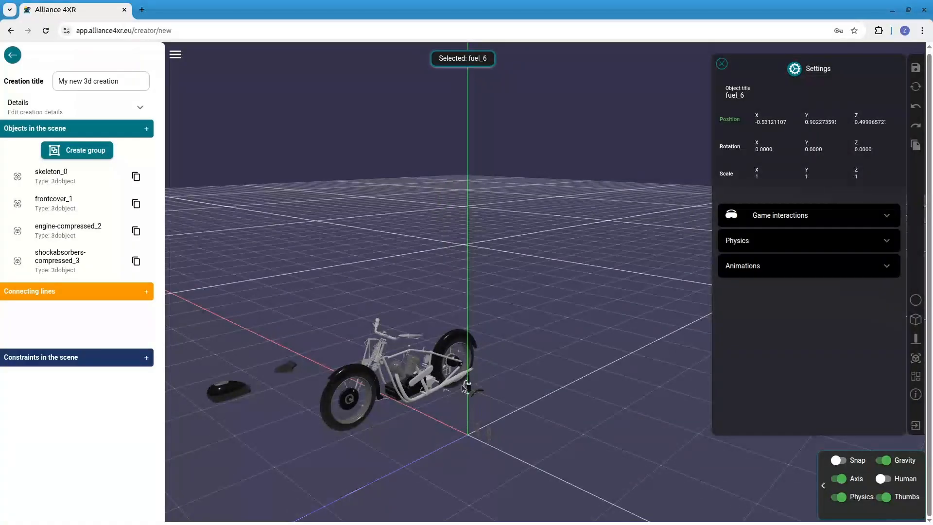
pyautogui.click(476, 396)
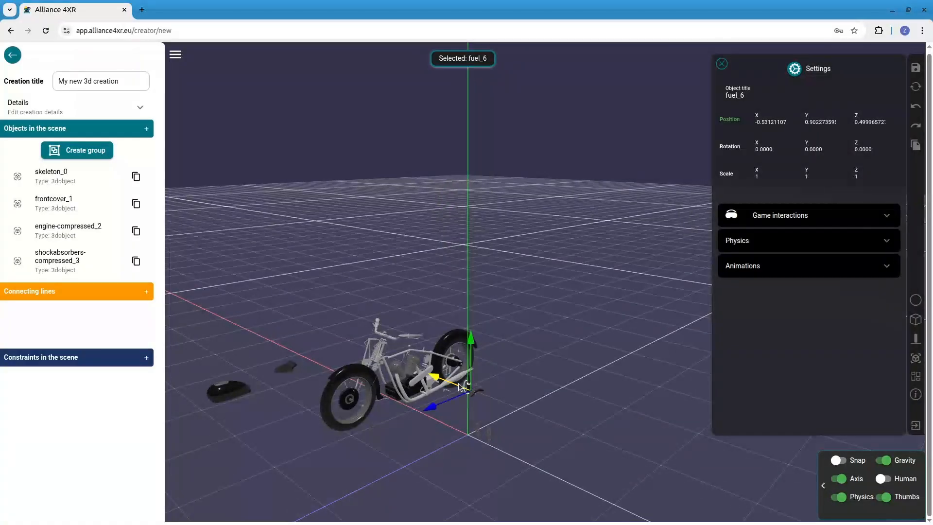
pyautogui.moveTo(447, 387); pyautogui.dragTo(368, 355)
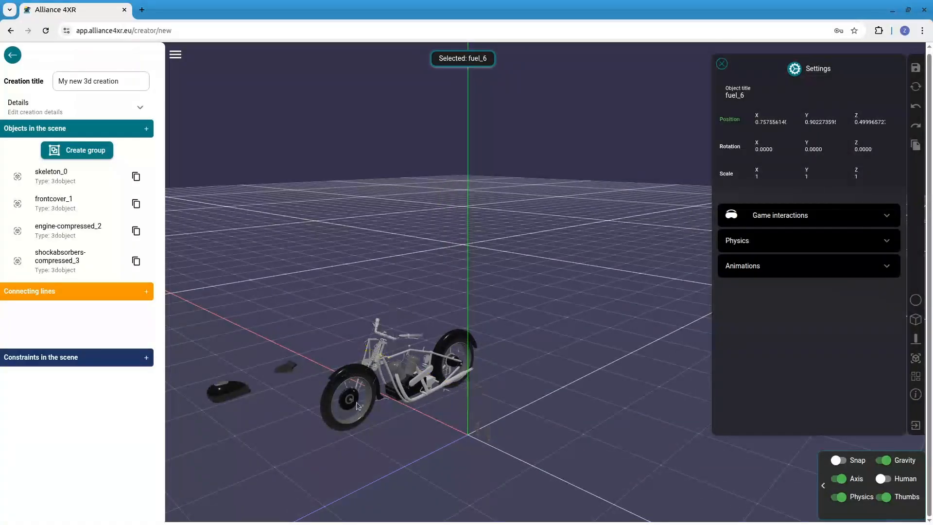
# Align the fuel part with the engine by setting its position to about X 0.66 and Z 0.53
pyautogui.moveTo(374, 509); pyautogui.dragTo(562, 452)
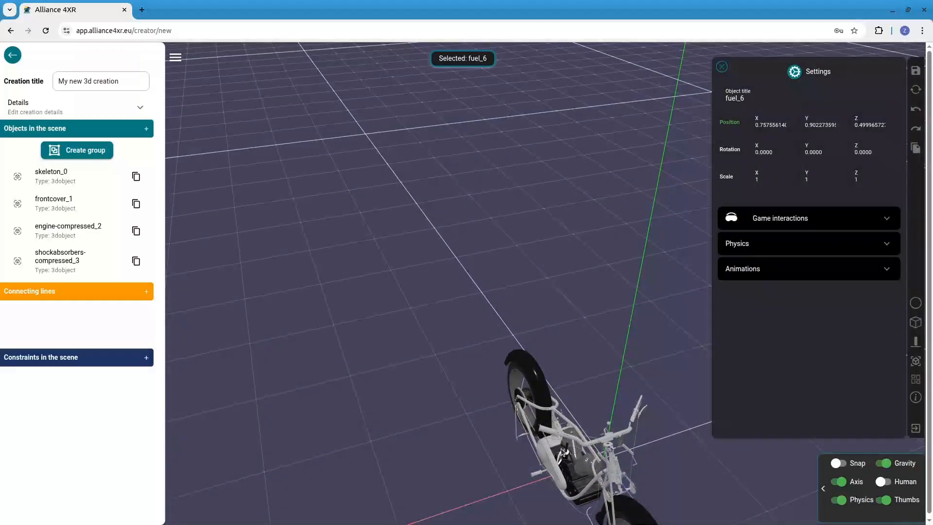
pyautogui.click(889, 129)
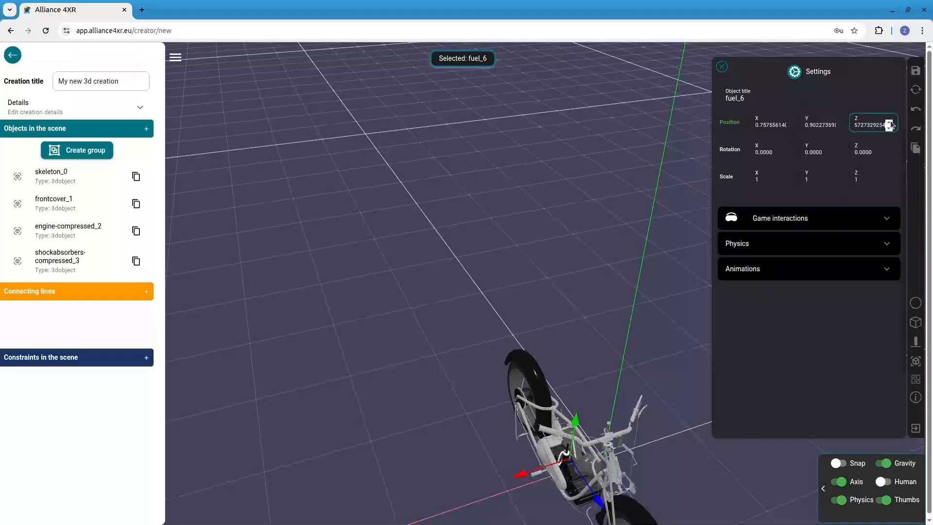
pyautogui.click(789, 126)
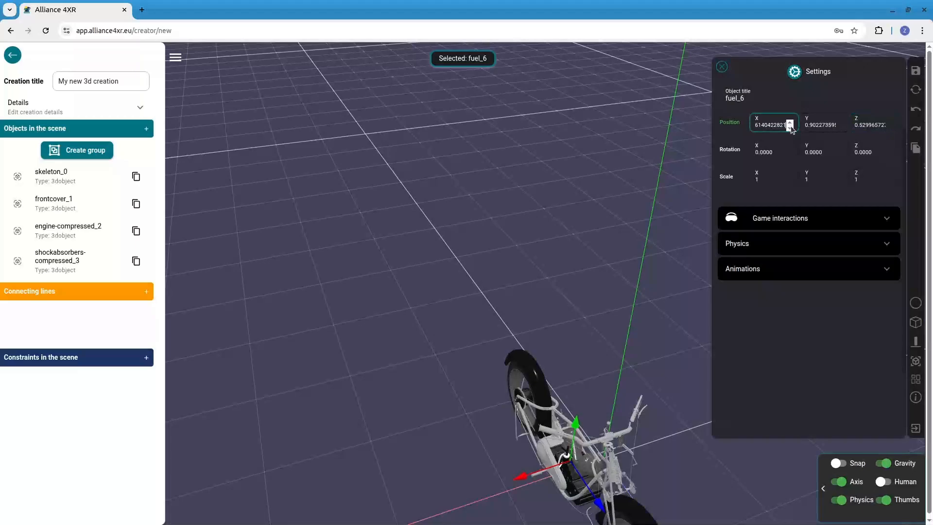
pyautogui.click(791, 128)
pyautogui.click(791, 127)
pyautogui.click(791, 128)
pyautogui.click(791, 127)
pyautogui.click(791, 128)
pyautogui.click(791, 128)
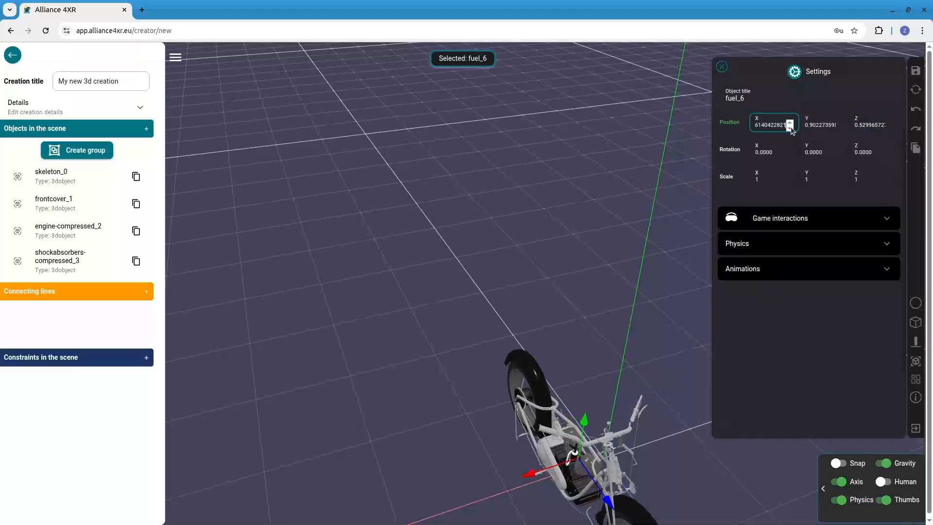
pyautogui.click(791, 127)
pyautogui.click(791, 128)
pyautogui.click(790, 127)
# Lower the fuel part to about Y 0.88 and shift it slightly along Z towards the back wheel
pyautogui.moveTo(659, 305); pyautogui.dragTo(711, 432)
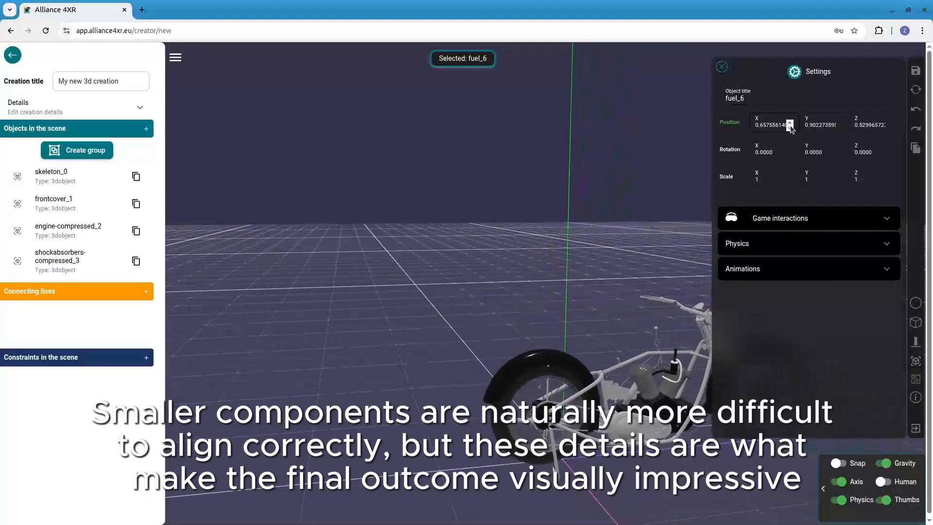
pyautogui.click(790, 125)
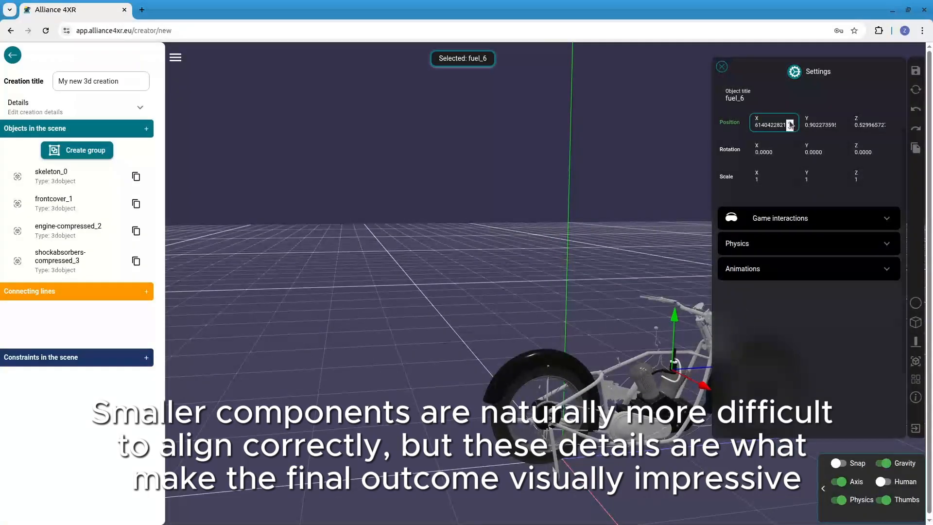
pyautogui.click(840, 126)
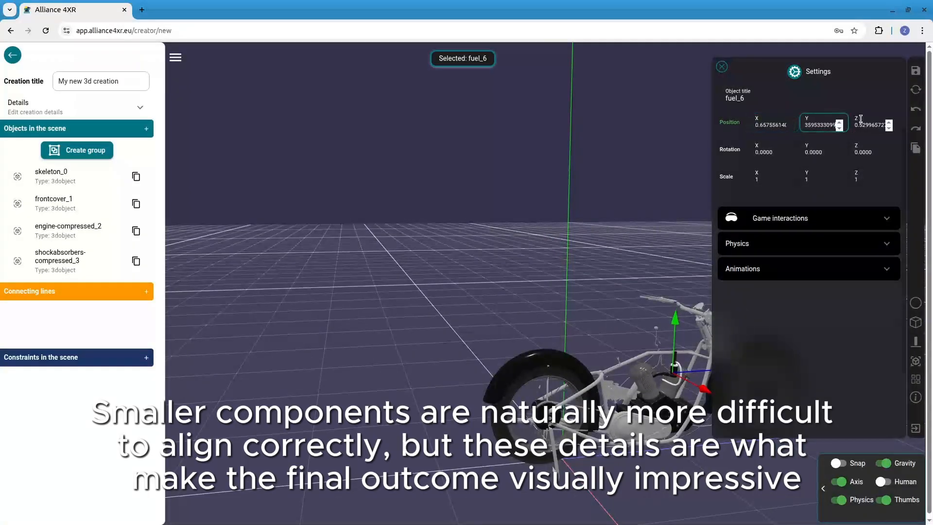
pyautogui.click(890, 128)
pyautogui.click(890, 129)
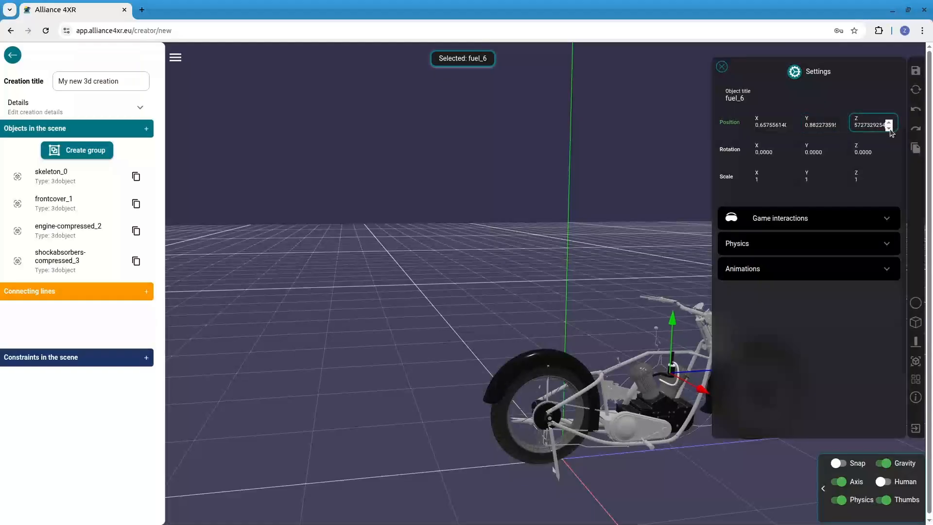
pyautogui.click(890, 128)
pyautogui.click(890, 129)
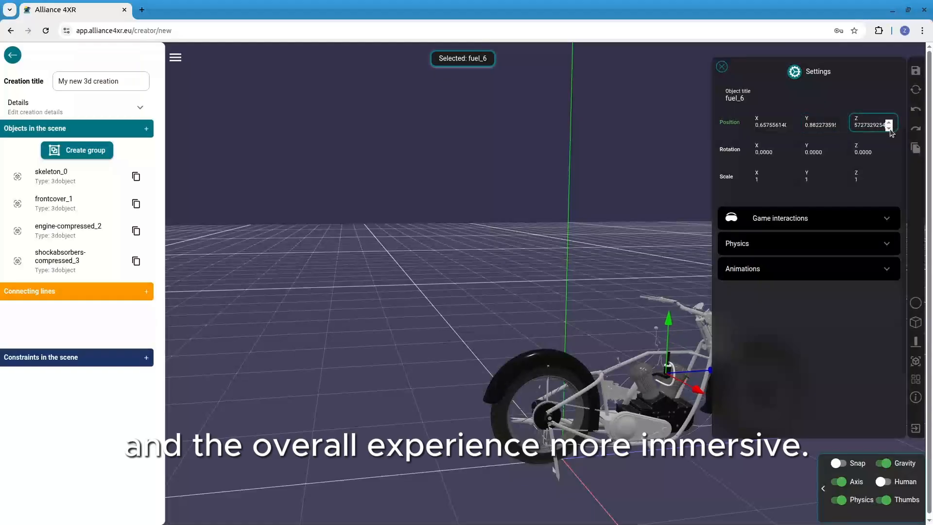
# Move the reservoir beside the motorbike, to about X 0.10 and Z 0.18
pyautogui.moveTo(698, 483); pyautogui.dragTo(444, 201)
pyautogui.scroll(-3, 673, 462)
pyautogui.click(576, 259)
pyautogui.moveTo(553, 299); pyautogui.dragTo(432, 313)
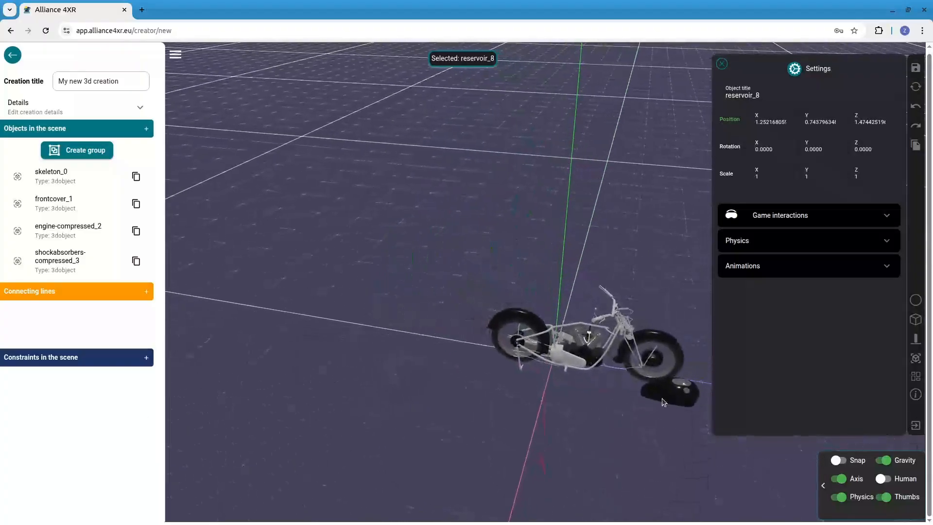
pyautogui.click(653, 397)
pyautogui.moveTo(688, 393); pyautogui.dragTo(561, 346)
pyautogui.moveTo(552, 440); pyautogui.dragTo(533, 324)
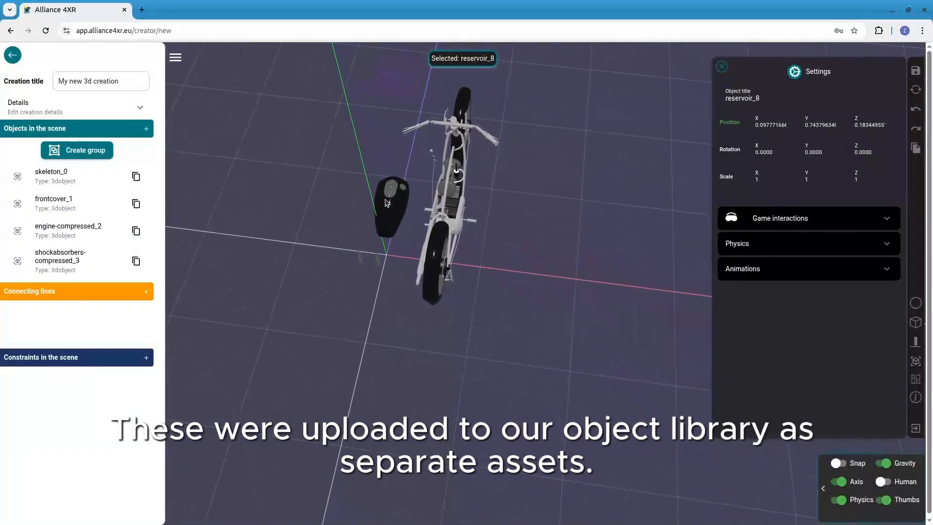
# Place the reservoir over the skeleton frame at about X 0.60 and raise it to about Y 1.16
pyautogui.click(386, 200)
pyautogui.moveTo(420, 204); pyautogui.dragTo(439, 145)
pyautogui.click(437, 205)
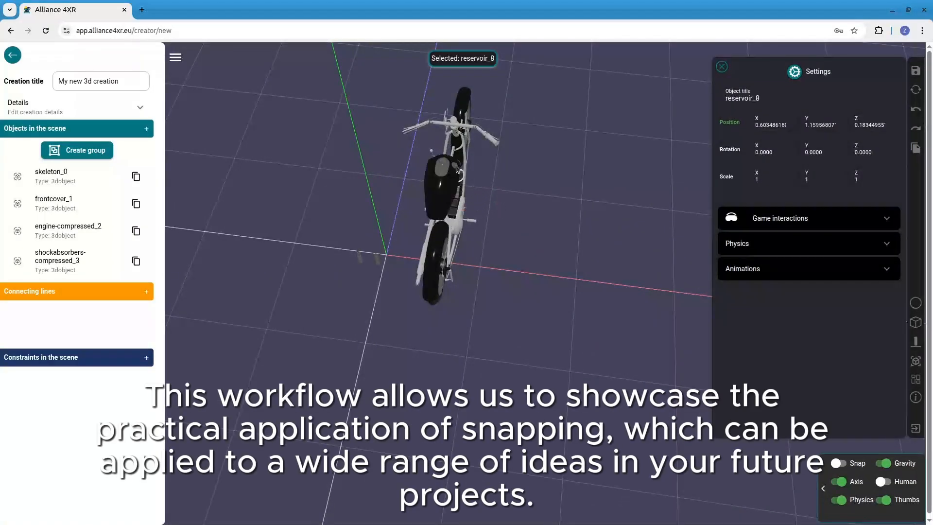
# Fine-tune the reservoir's position to about X 0.62 and Z 0.48
pyautogui.moveTo(552, 200); pyautogui.dragTo(546, 225)
pyautogui.scroll(-1, 546, 225)
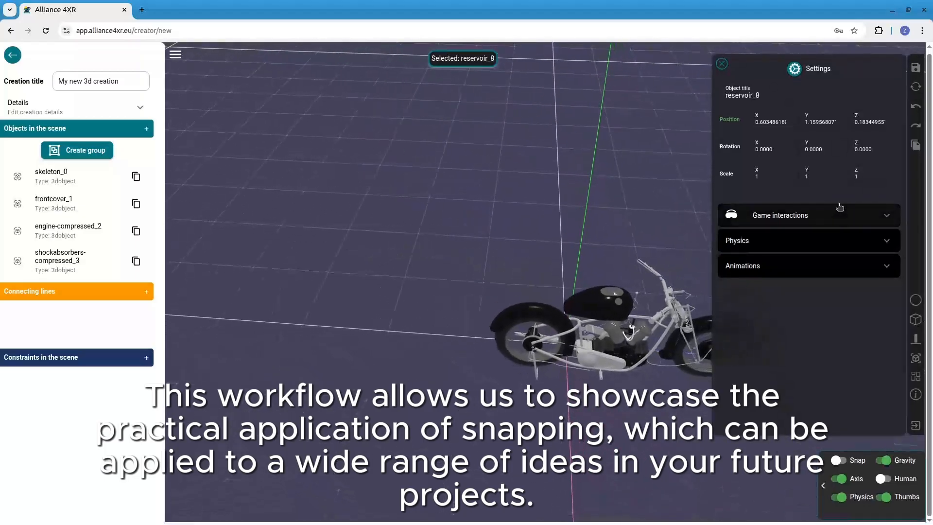
pyautogui.click(889, 120)
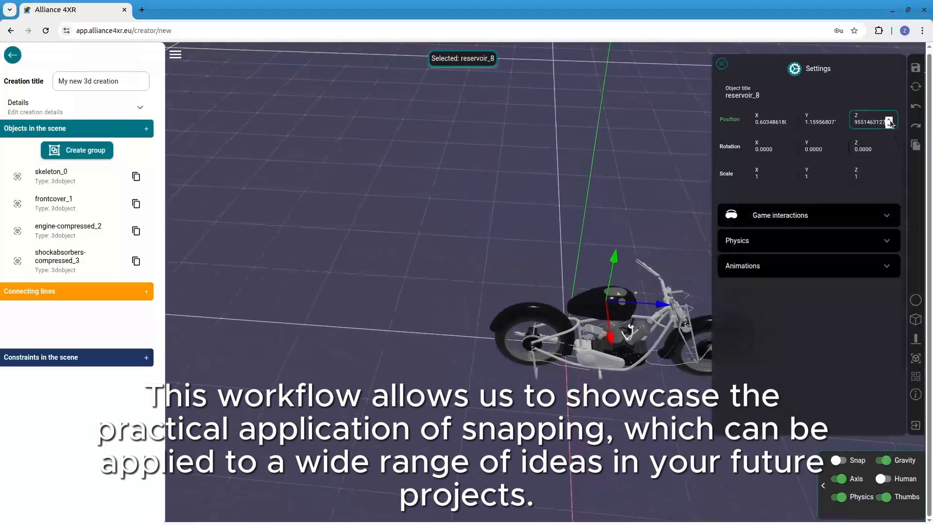
pyautogui.moveTo(890, 120); pyautogui.dragTo(890, 120)
pyautogui.moveTo(671, 389); pyautogui.dragTo(528, 320)
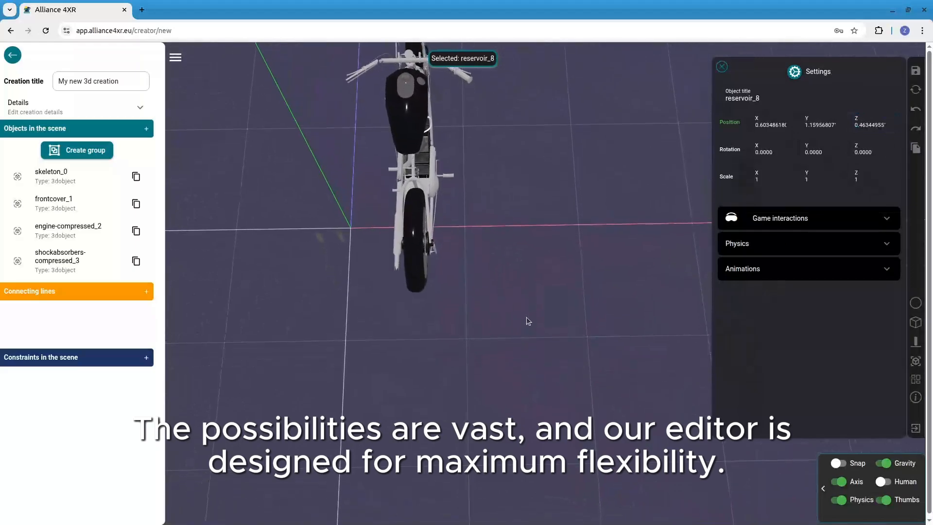
pyautogui.scroll(-3, 527, 318)
pyautogui.click(883, 124)
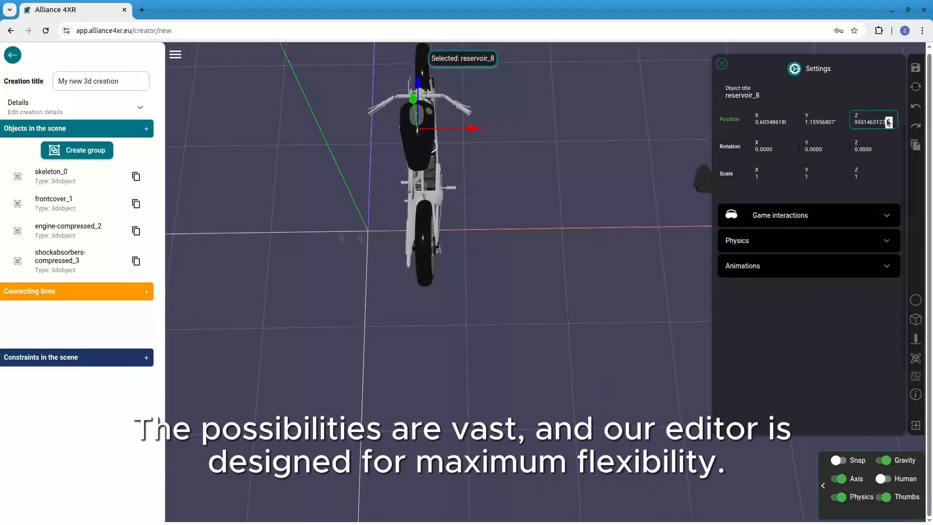
pyautogui.click(790, 120)
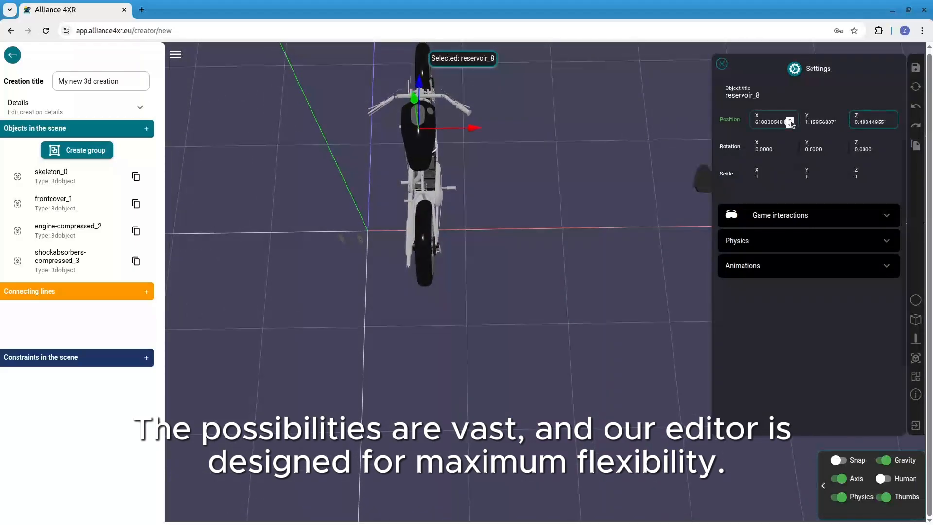
pyautogui.click(790, 120)
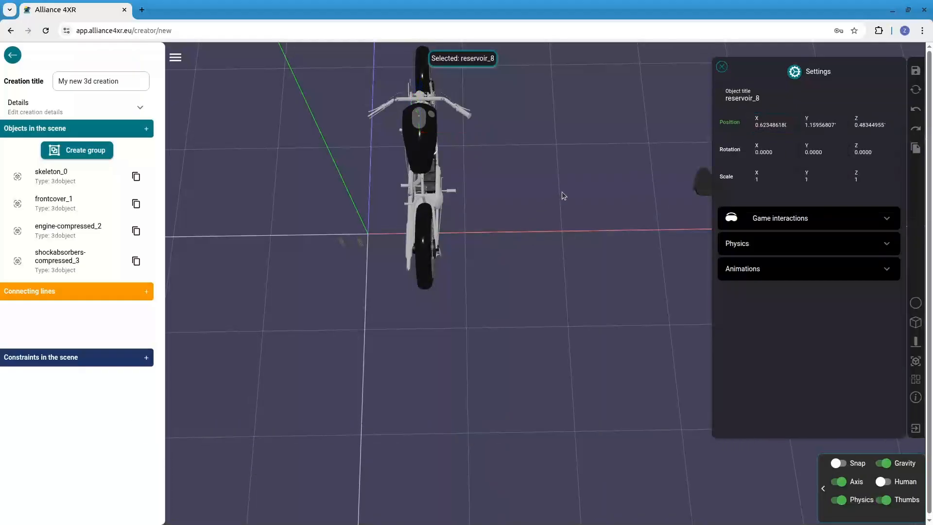
# Move the seat onto the skeleton behind the reservoir, at about X 0.55, Y 0.87, Z -0.02
pyautogui.moveTo(558, 194); pyautogui.dragTo(492, 350)
pyautogui.click(697, 367)
pyautogui.moveTo(493, 311); pyautogui.dragTo(341, 396)
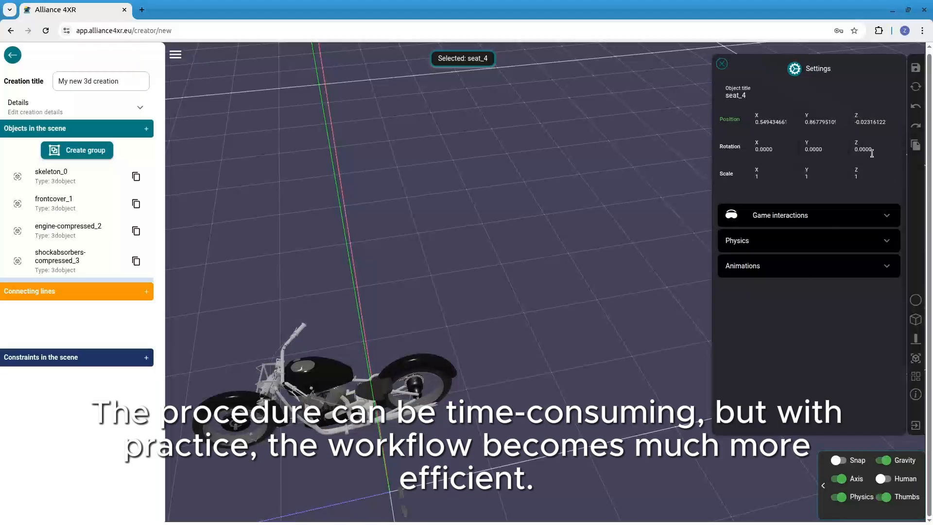
# Raise the seat to about Y 1.04 and set its X position to about 0.64
pyautogui.click(840, 122)
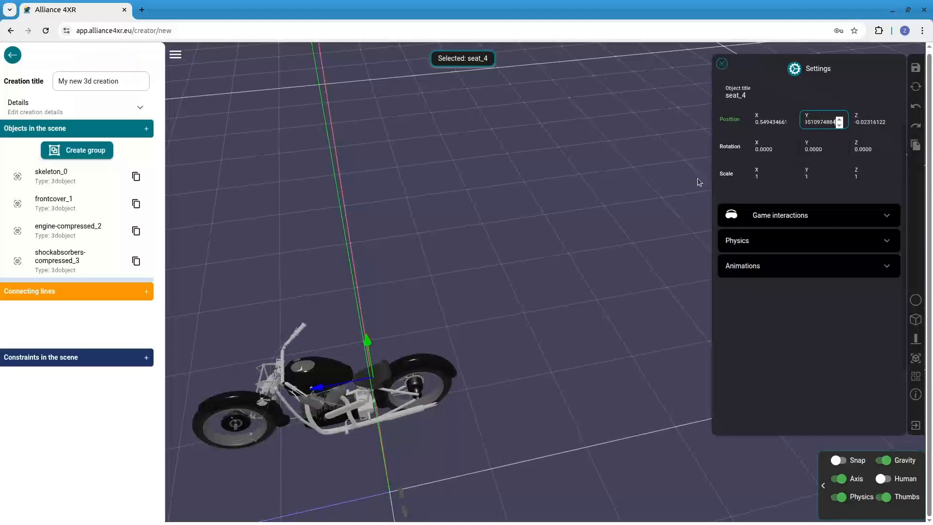
pyautogui.moveTo(698, 181); pyautogui.dragTo(429, 274)
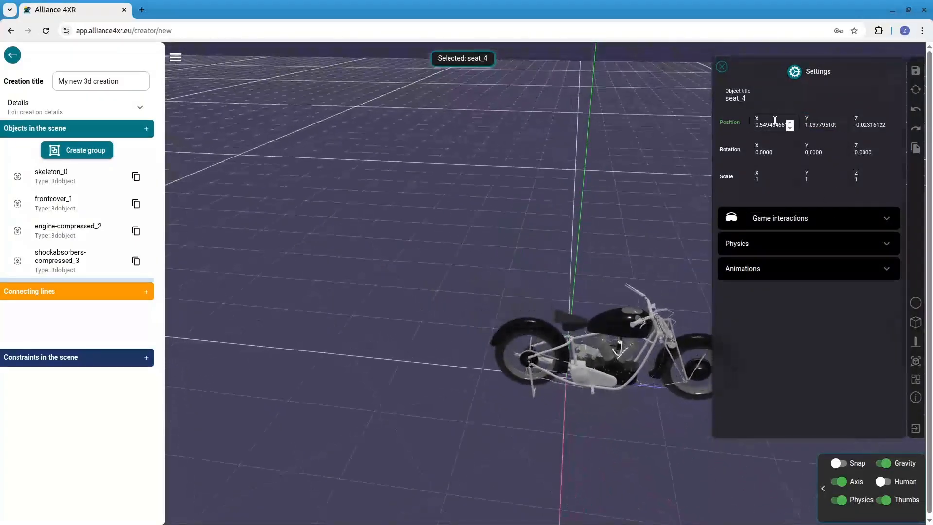
pyautogui.click(792, 127)
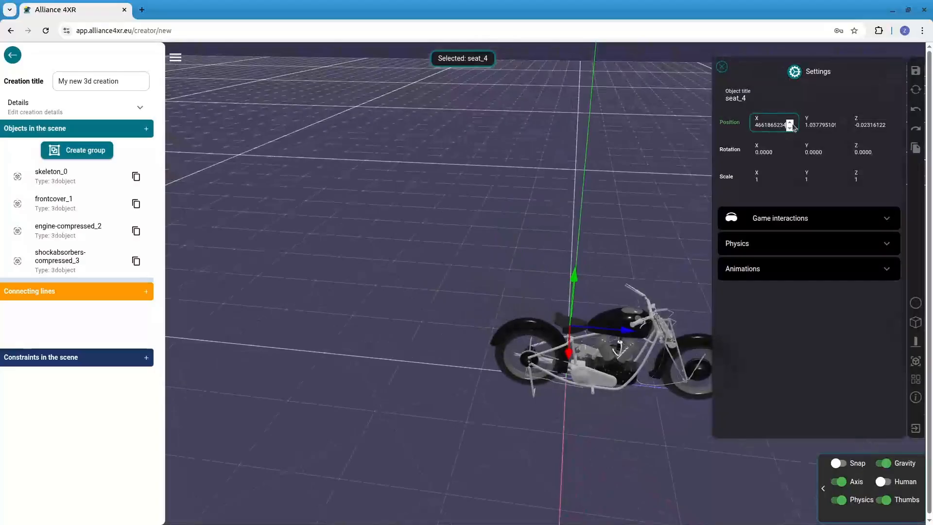
pyautogui.moveTo(549, 389); pyautogui.dragTo(592, 431)
pyautogui.scroll(4, 606, 424)
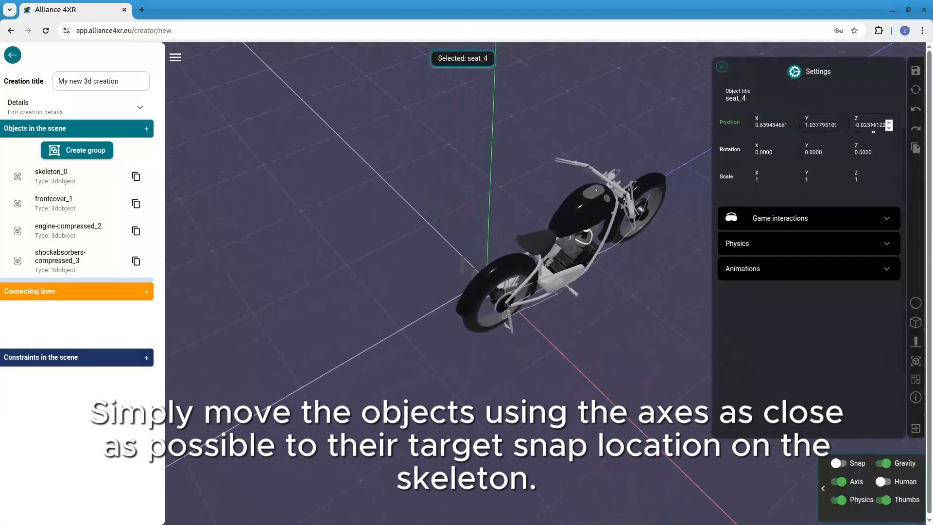
# Fine-tune the seat's position to about Y 1.02 and Z -0.05
pyautogui.click(891, 129)
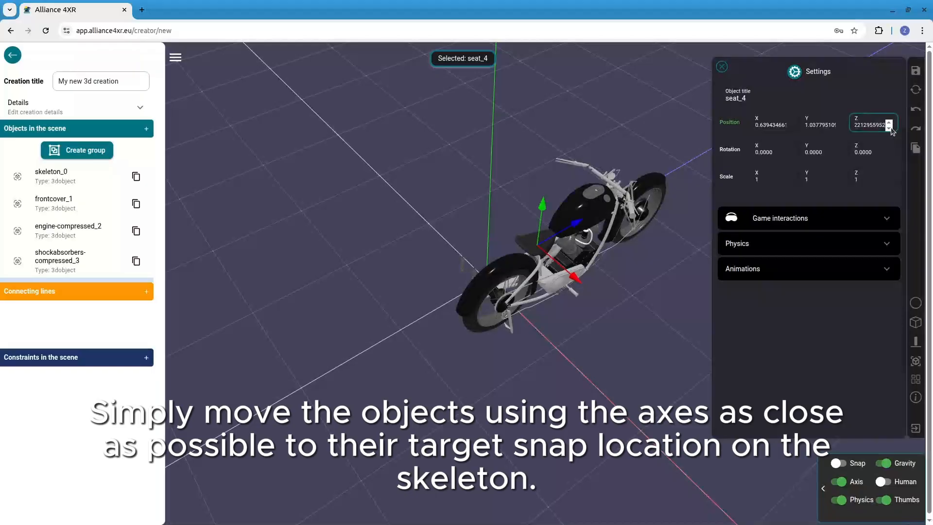
pyautogui.click(890, 128)
pyautogui.click(890, 128)
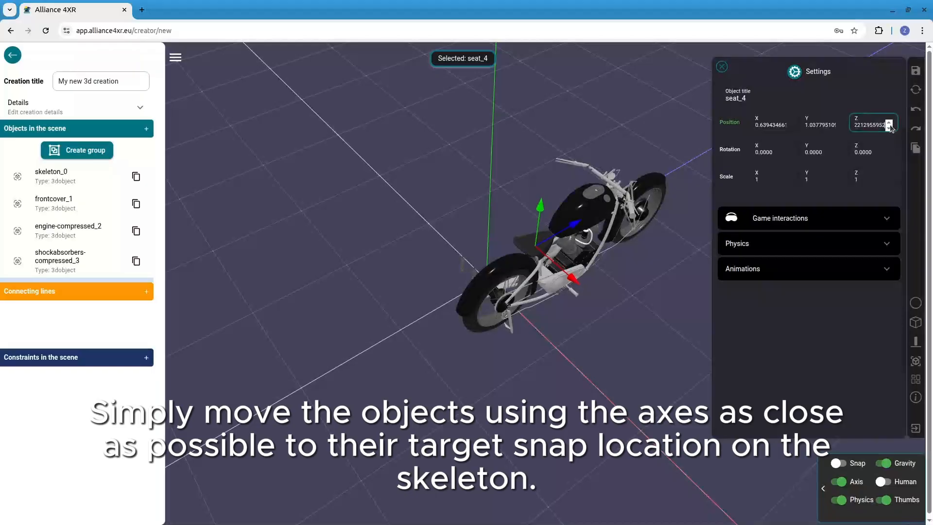
pyautogui.click(840, 129)
pyautogui.moveTo(628, 375); pyautogui.dragTo(584, 351)
pyautogui.moveTo(657, 354); pyautogui.dragTo(642, 432)
pyautogui.scroll(5, 642, 432)
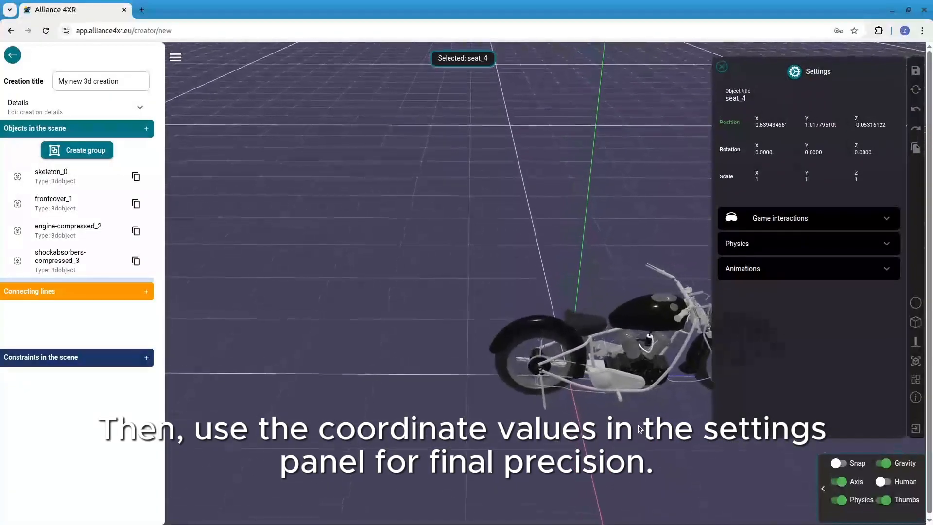
# Shift the reservoir and the seat slightly along Z towards the front wheel
pyautogui.click(660, 320)
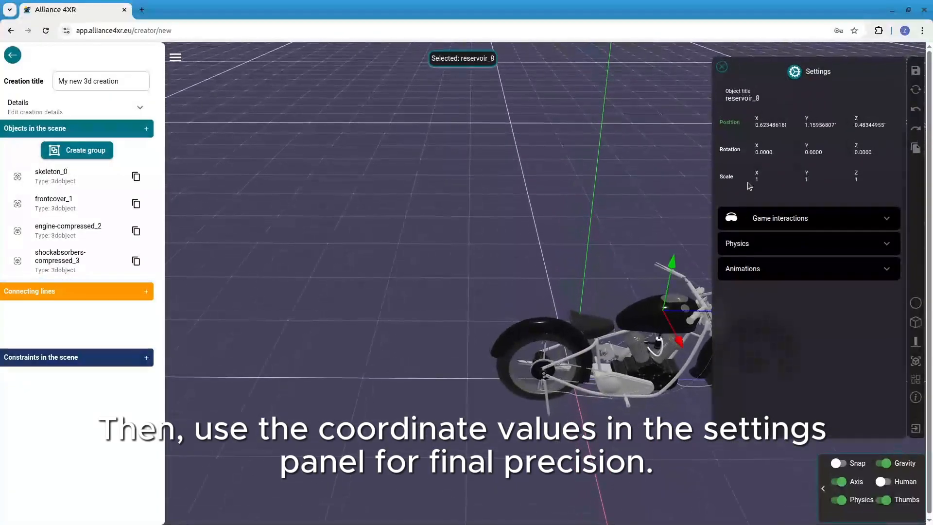
pyautogui.click(889, 123)
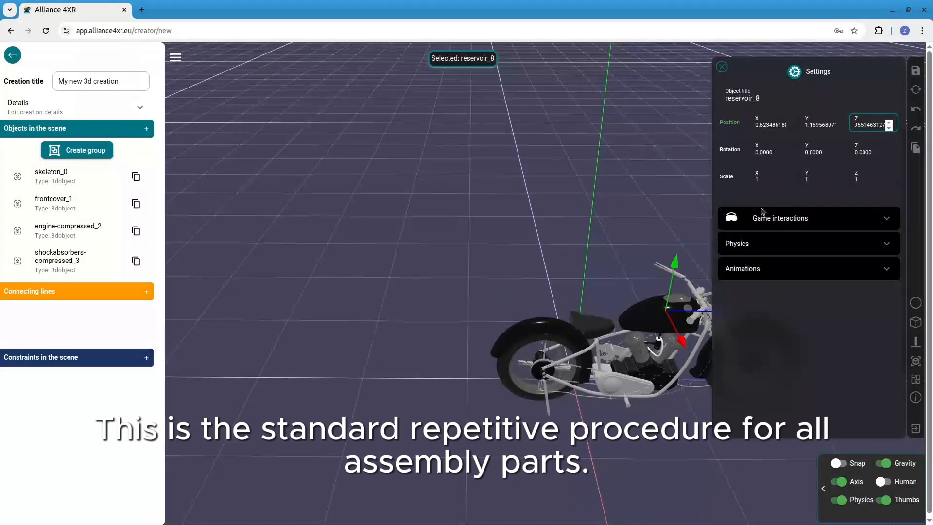
pyautogui.click(602, 328)
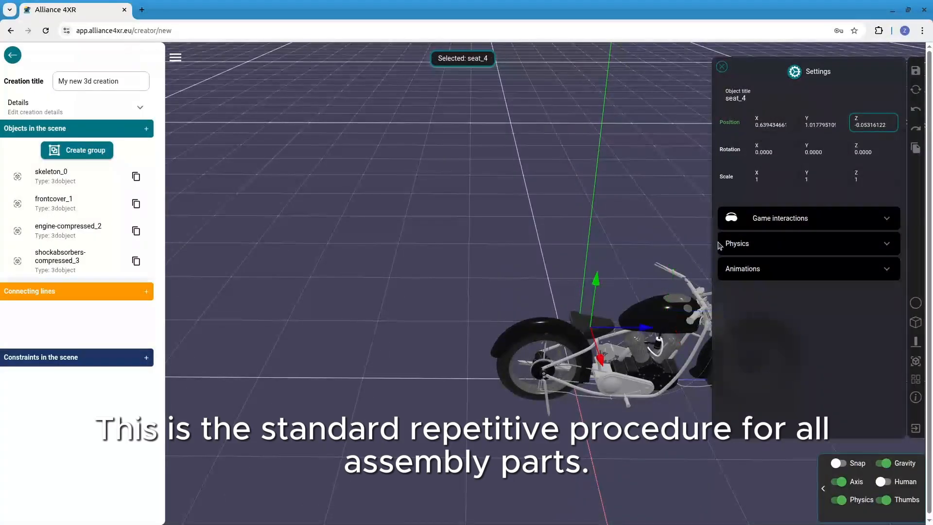
pyautogui.click(889, 123)
pyautogui.click(890, 123)
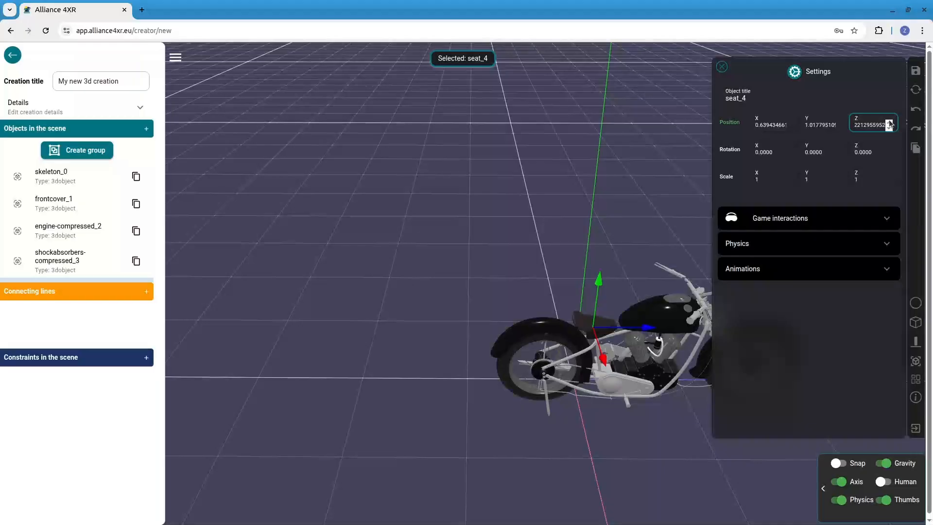
pyautogui.click(889, 123)
pyautogui.click(889, 123)
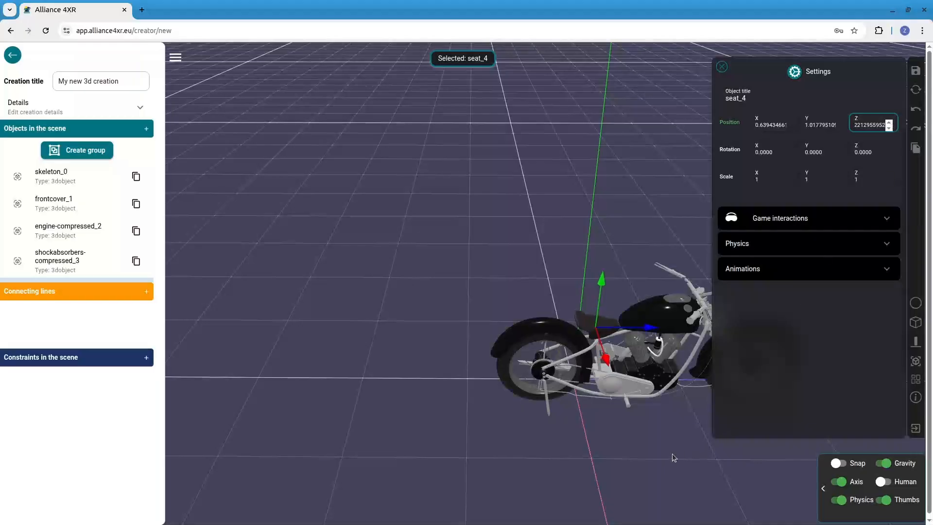
# Move the headlight from its spot on the ground close to the front of the motorbike
pyautogui.click(617, 460)
pyautogui.moveTo(618, 460); pyautogui.dragTo(552, 272)
pyautogui.click(702, 290)
pyautogui.moveTo(609, 316); pyautogui.dragTo(642, 318)
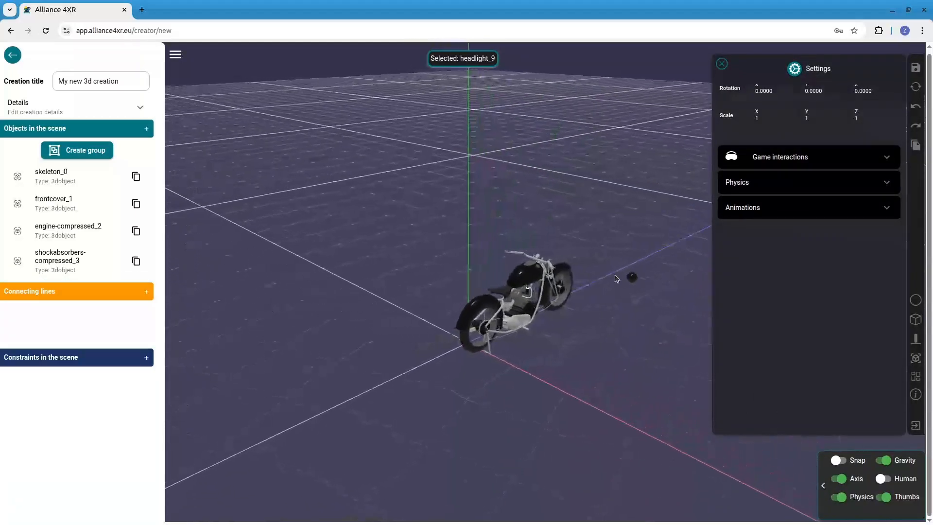
pyautogui.click(640, 279)
pyautogui.moveTo(636, 258); pyautogui.dragTo(579, 242)
pyautogui.click(648, 216)
pyautogui.moveTo(647, 343); pyautogui.dragTo(516, 399)
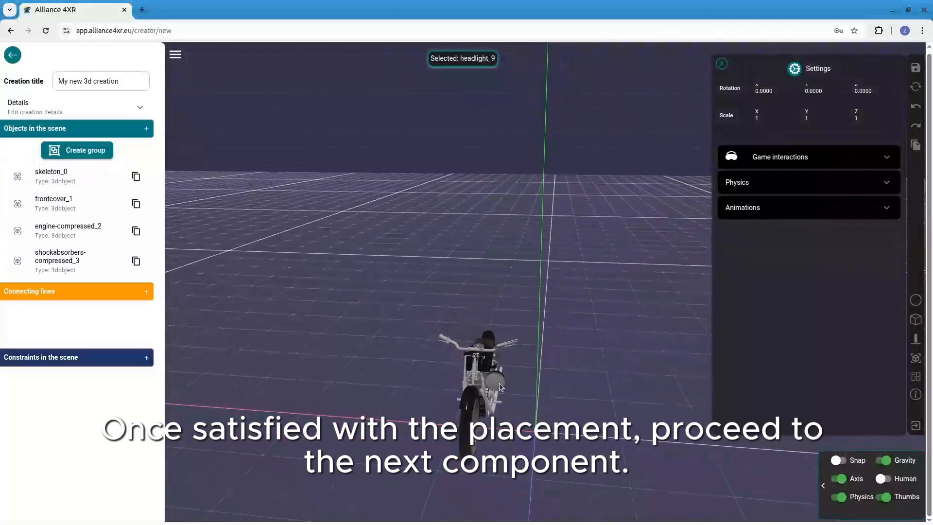
# Centre the headlight on the handlebar end of the skeleton, at about X 0.59, Y 1.19, Z 0.84
pyautogui.click(500, 383)
pyautogui.moveTo(448, 382); pyautogui.dragTo(527, 395)
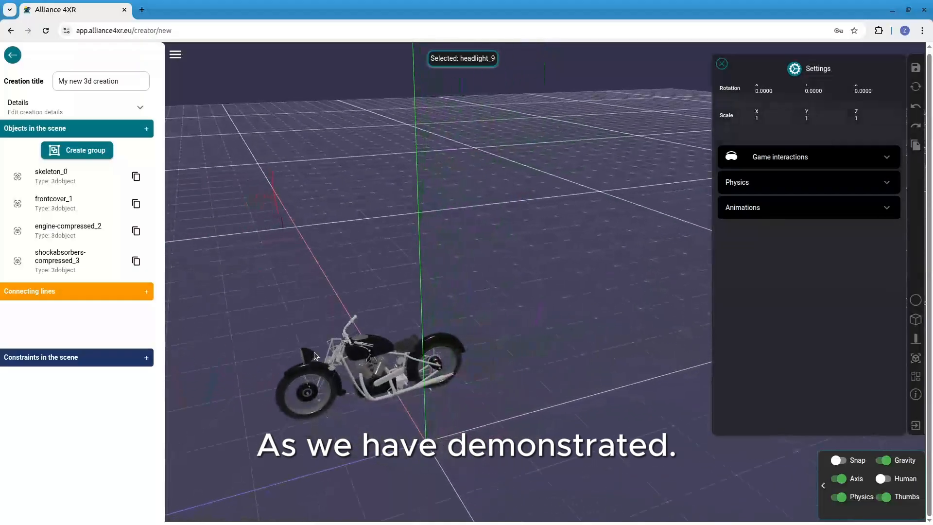
pyautogui.moveTo(269, 361); pyautogui.dragTo(308, 356)
pyautogui.moveTo(370, 427); pyautogui.dragTo(449, 452)
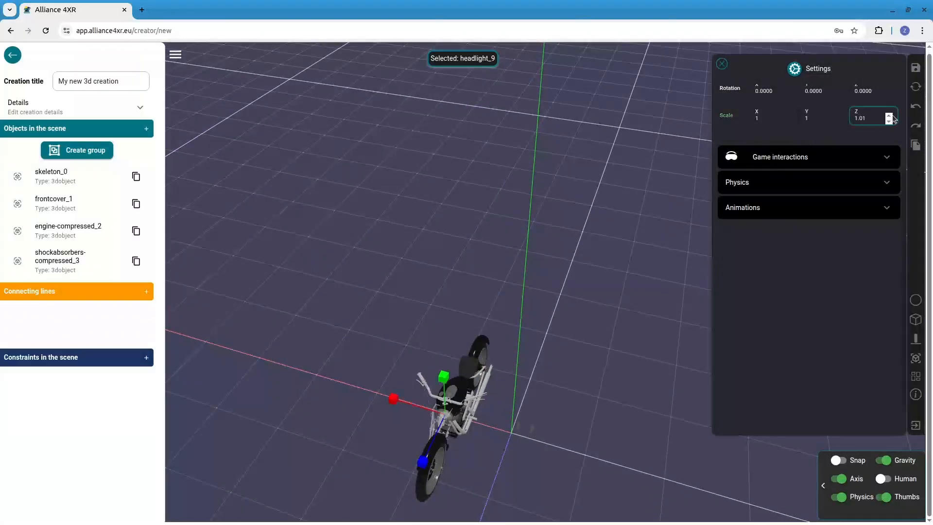
pyautogui.click(889, 116)
pyautogui.click(889, 116)
pyautogui.click(889, 115)
# Shift the headlight forward along Z to about 1.06, in front of the handlebars
pyautogui.scroll(2, 868, 144)
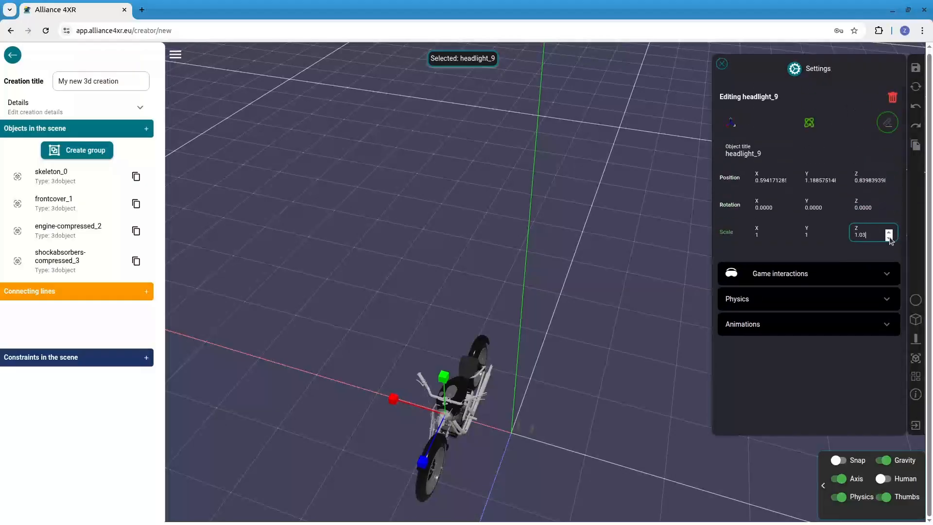
pyautogui.click(889, 180)
pyautogui.click(889, 178)
pyautogui.click(889, 178)
pyautogui.click(889, 178)
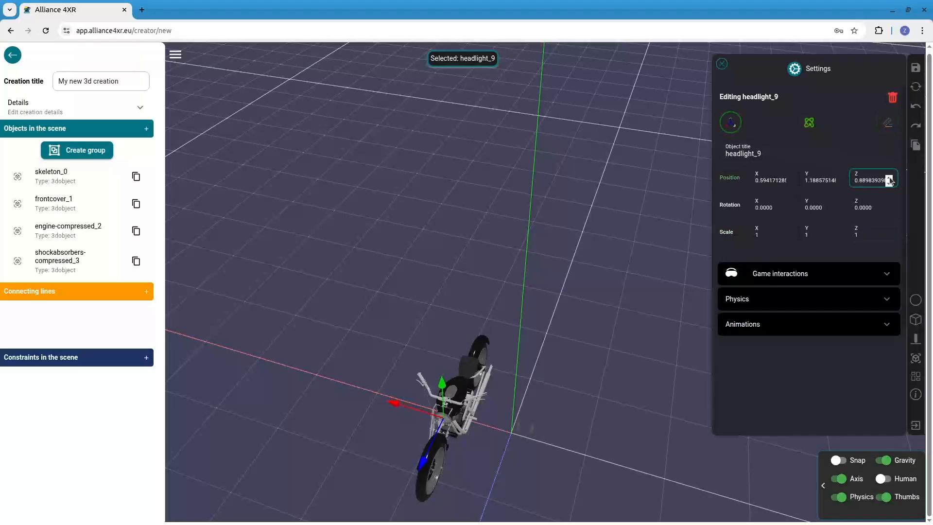
pyautogui.click(889, 178)
pyautogui.click(889, 178)
pyautogui.click(889, 178)
pyautogui.click(889, 178)
pyautogui.click(889, 178)
pyautogui.click(889, 178)
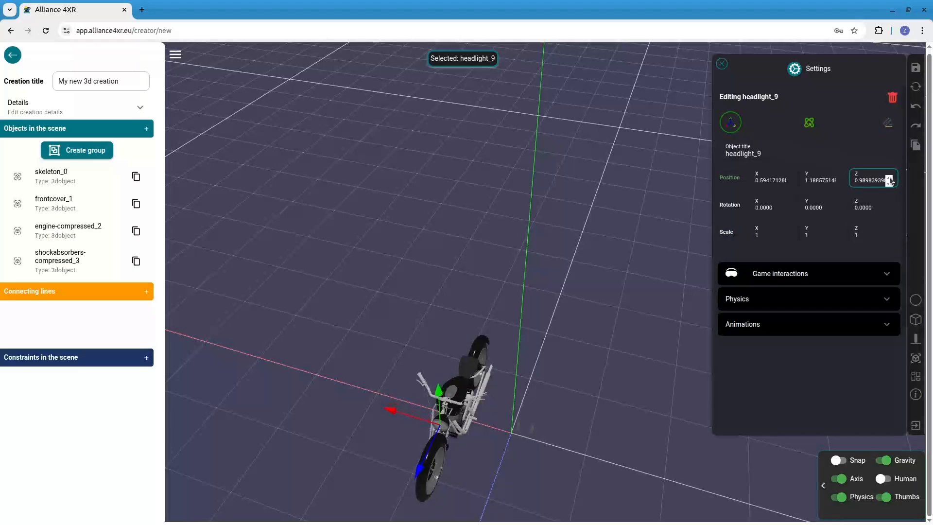
pyautogui.click(889, 178)
pyautogui.click(889, 179)
pyautogui.click(889, 178)
pyautogui.click(889, 179)
pyautogui.click(889, 178)
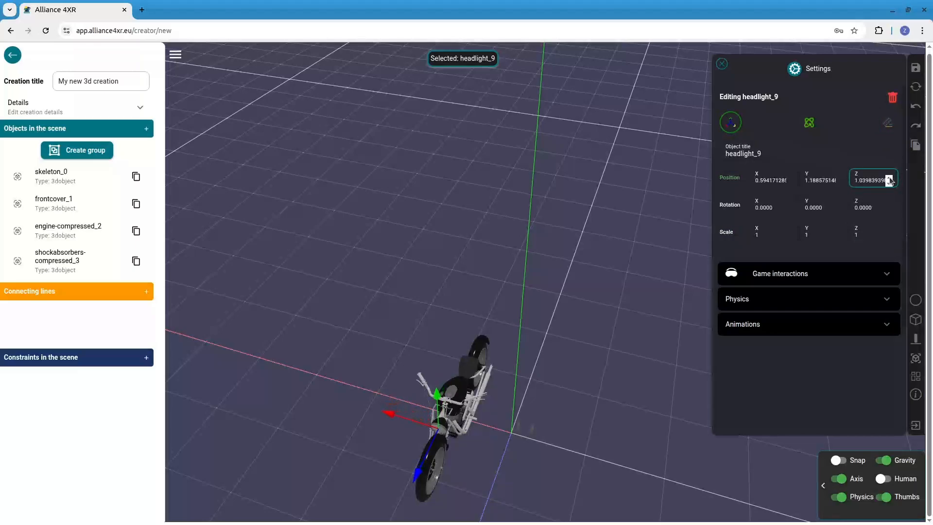
# Adjust the headlight's height to about Y 1.27, level with the front of the frame
pyautogui.click(840, 179)
pyautogui.click(840, 178)
pyautogui.click(840, 178)
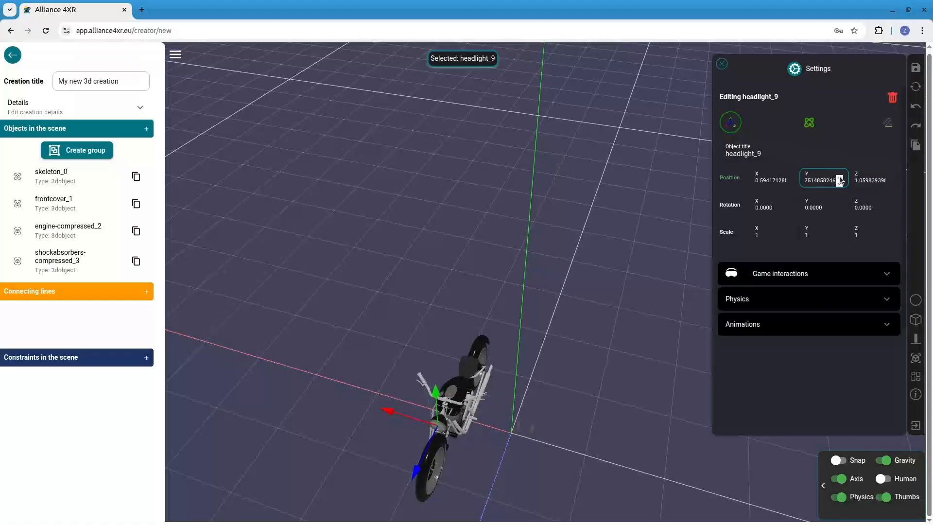
pyautogui.click(840, 177)
pyautogui.click(840, 178)
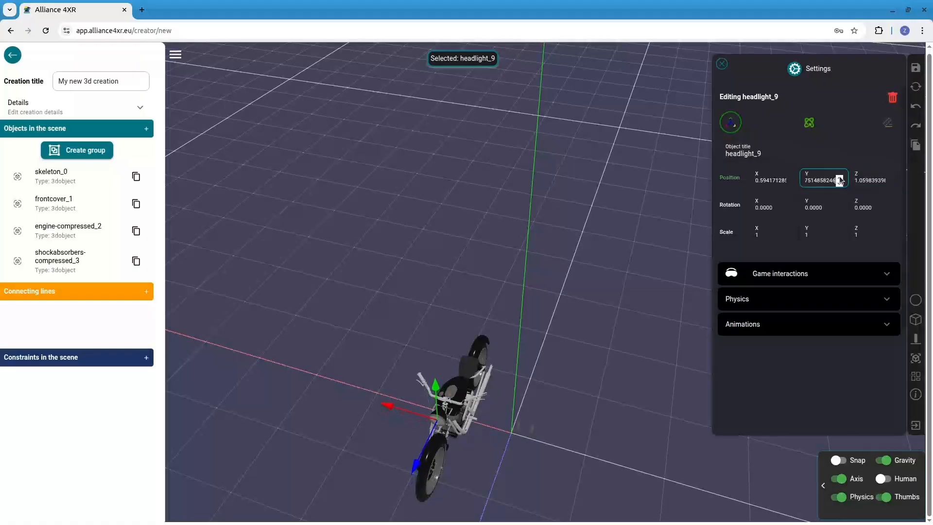
pyautogui.moveTo(606, 441); pyautogui.dragTo(510, 404)
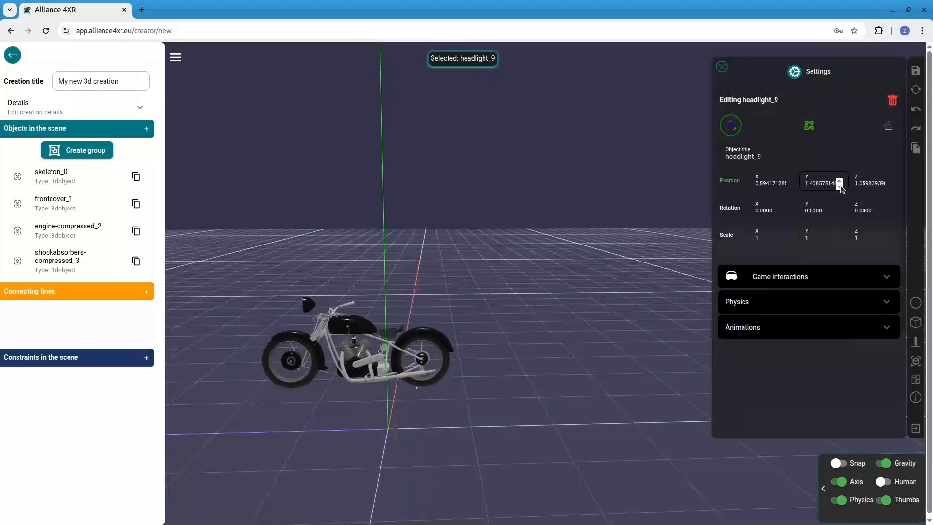
pyautogui.click(840, 187)
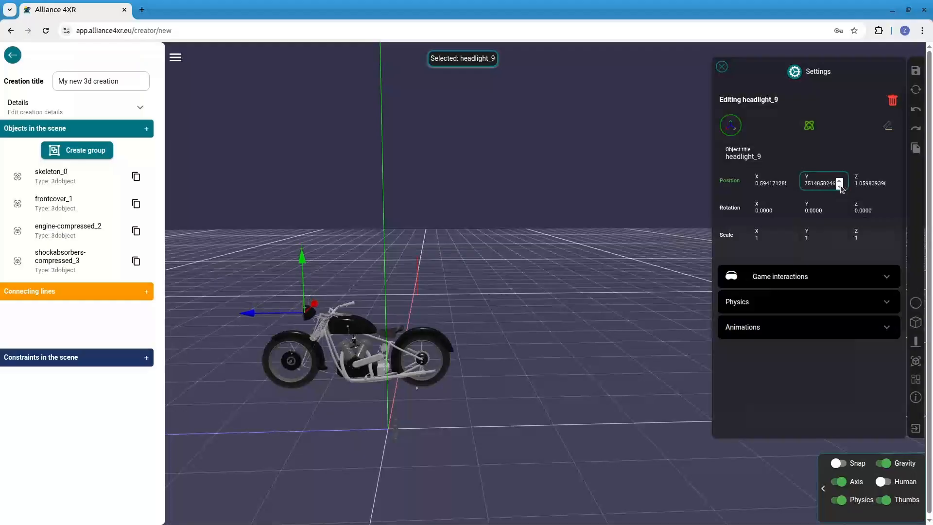
pyautogui.click(841, 188)
pyautogui.moveTo(422, 398); pyautogui.dragTo(477, 425)
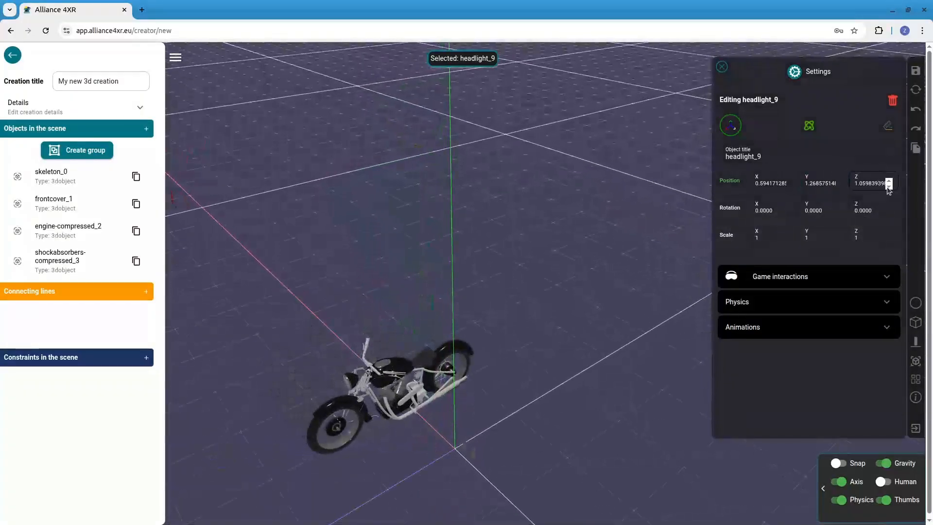
# Move the headlight back along Z to about 0.96 and fine-tune its X position on the motorbike's centreline
pyautogui.click(889, 187)
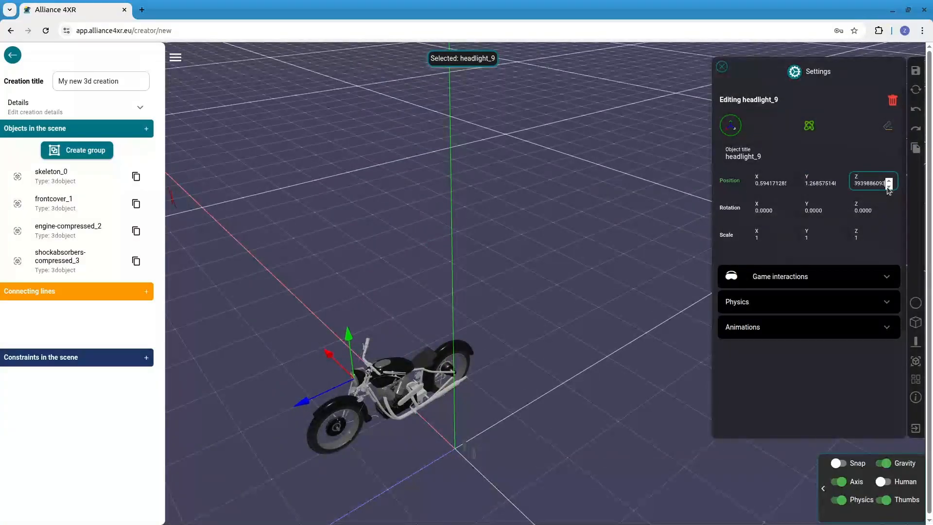
pyautogui.click(889, 188)
pyautogui.moveTo(441, 483); pyautogui.dragTo(503, 498)
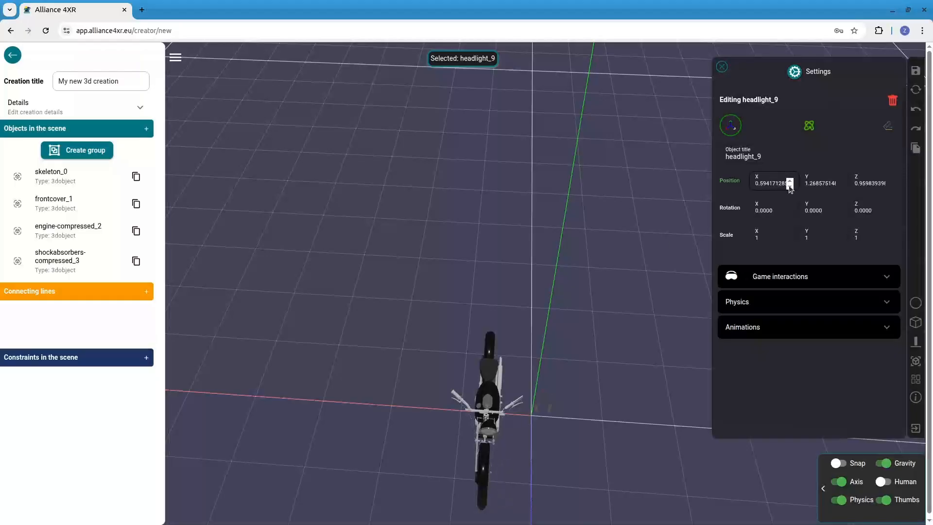
pyautogui.click(789, 186)
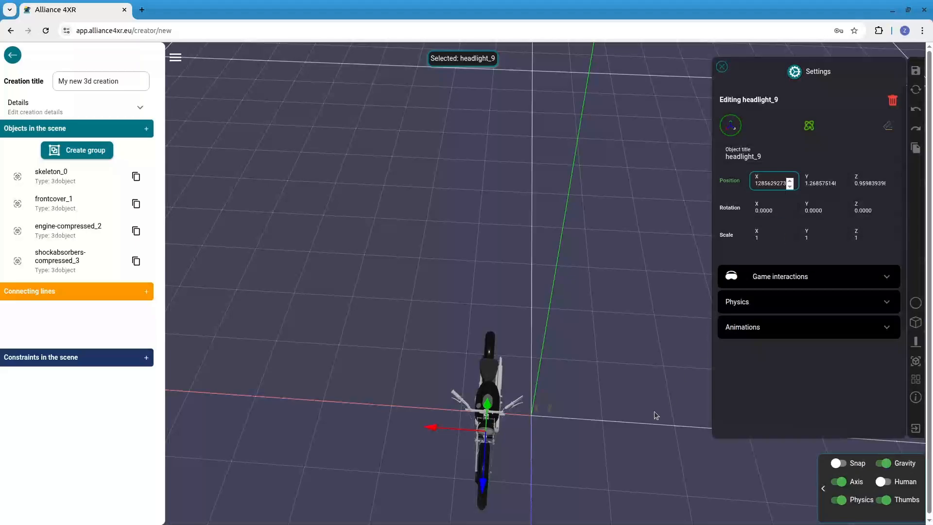
pyautogui.moveTo(543, 499); pyautogui.dragTo(352, 320)
# Select the shock absorbers beside the motorbike and move them along X to about 0.66, in line with the frame
pyautogui.click(365, 368)
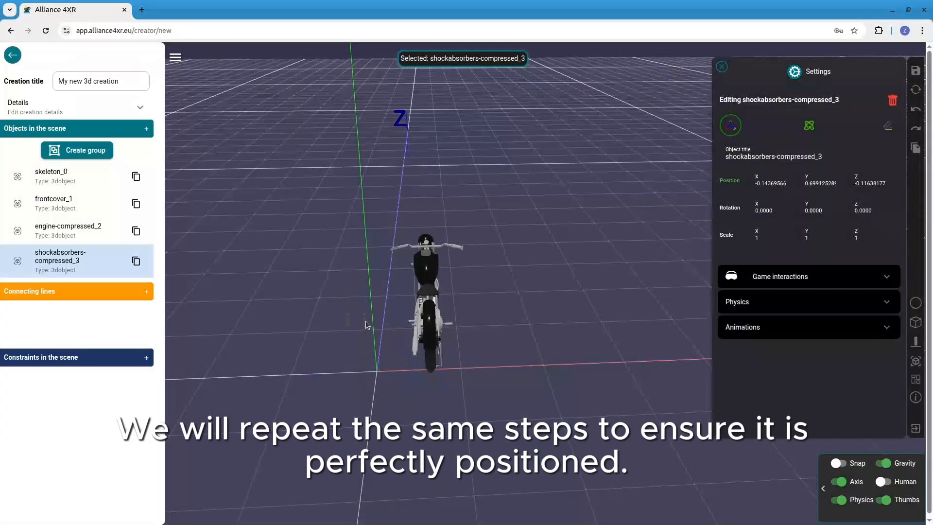
pyautogui.click(366, 321)
pyautogui.moveTo(377, 324); pyautogui.dragTo(455, 320)
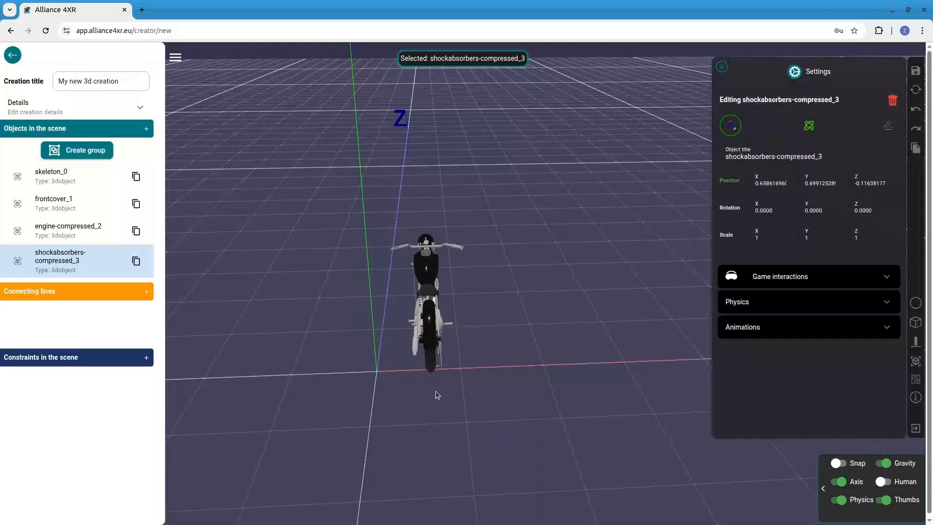
# Raise the shock absorbers in small increments to about Y 0.87, under the seat
pyautogui.moveTo(494, 365); pyautogui.dragTo(408, 369)
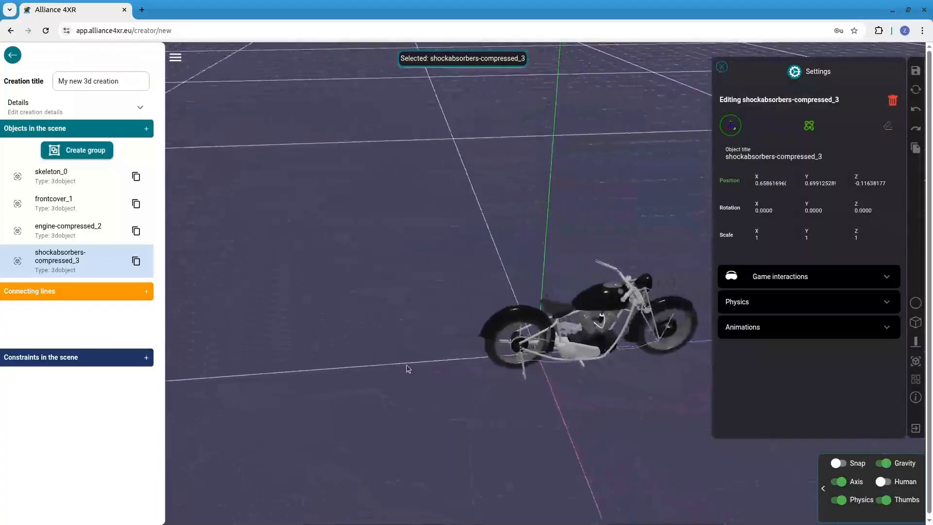
pyautogui.click(840, 184)
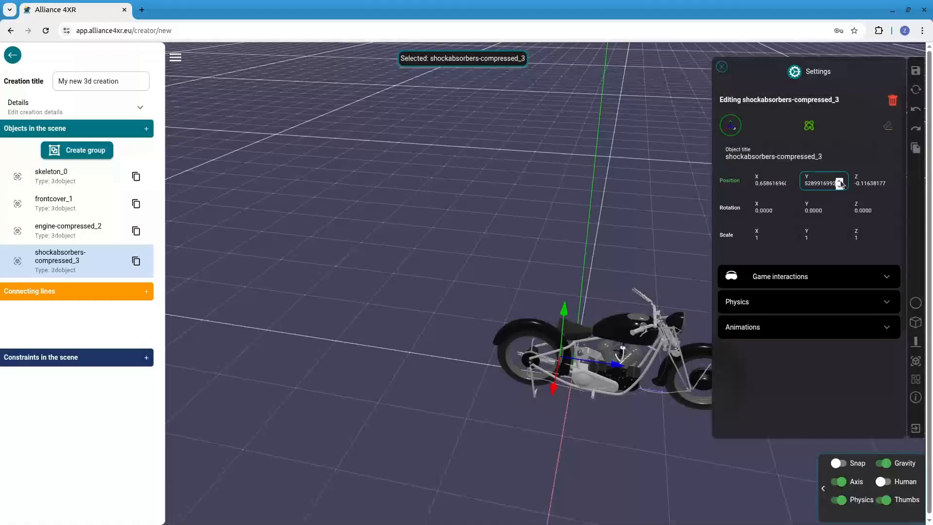
pyautogui.click(840, 183)
pyautogui.scroll(4, 565, 444)
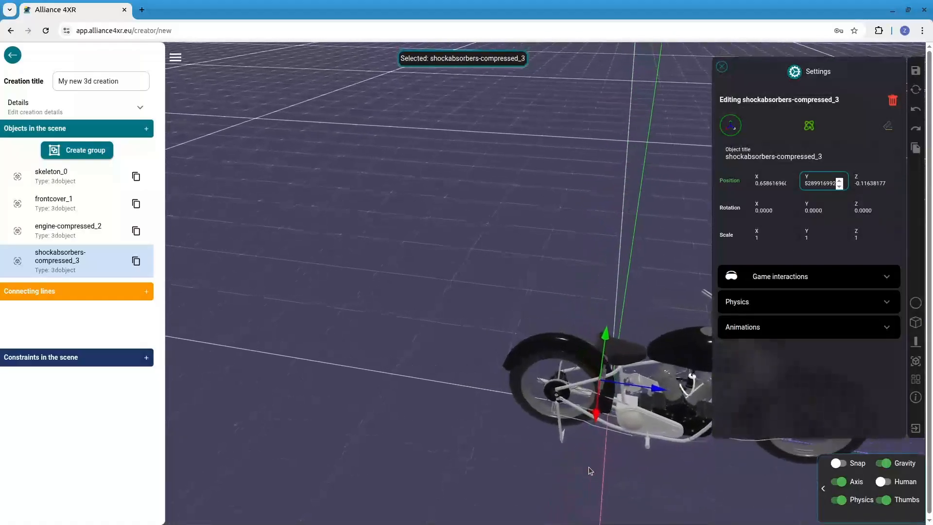
pyautogui.moveTo(588, 467); pyautogui.dragTo(583, 449)
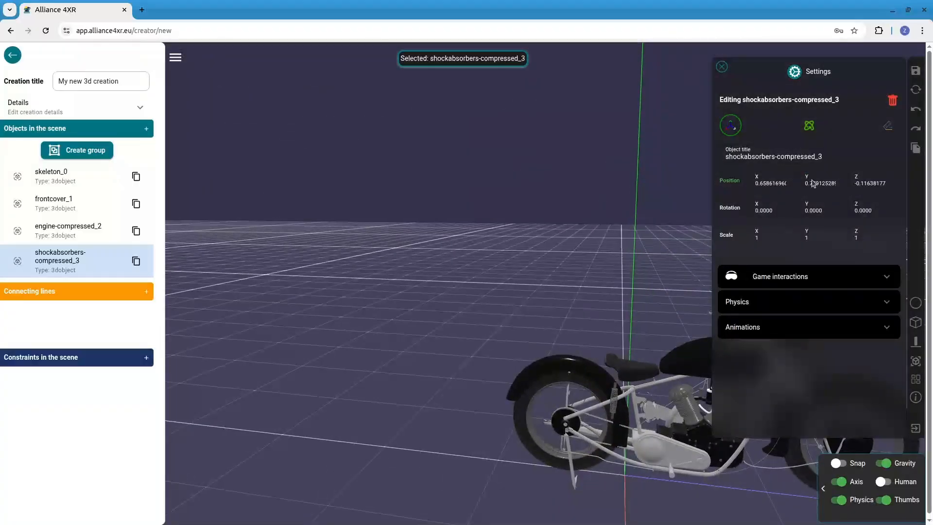
pyautogui.click(840, 182)
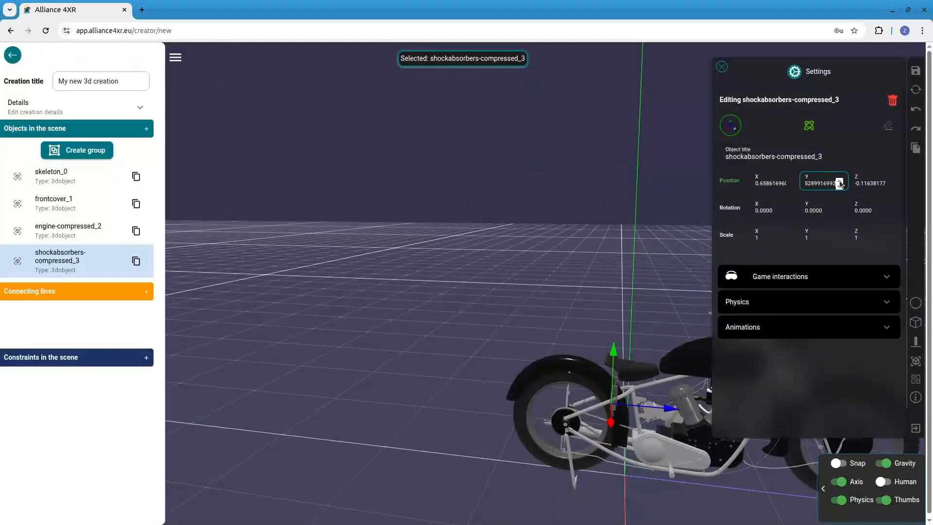
pyautogui.click(840, 181)
pyautogui.click(840, 182)
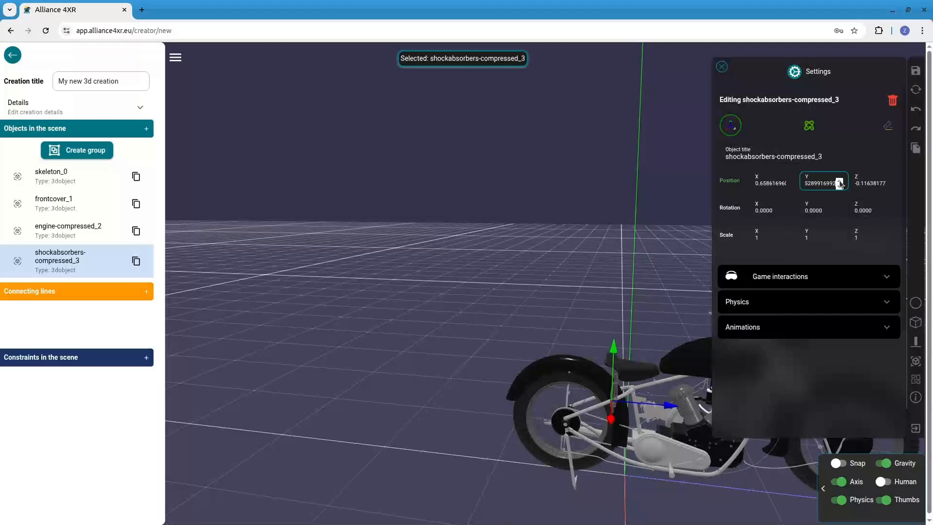
pyautogui.click(840, 182)
pyautogui.click(840, 181)
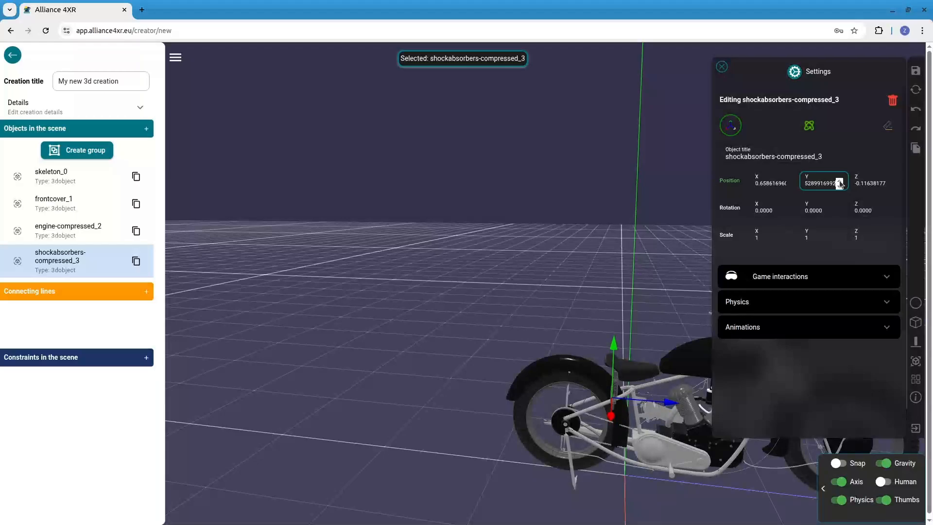
pyautogui.click(840, 182)
pyautogui.click(840, 182)
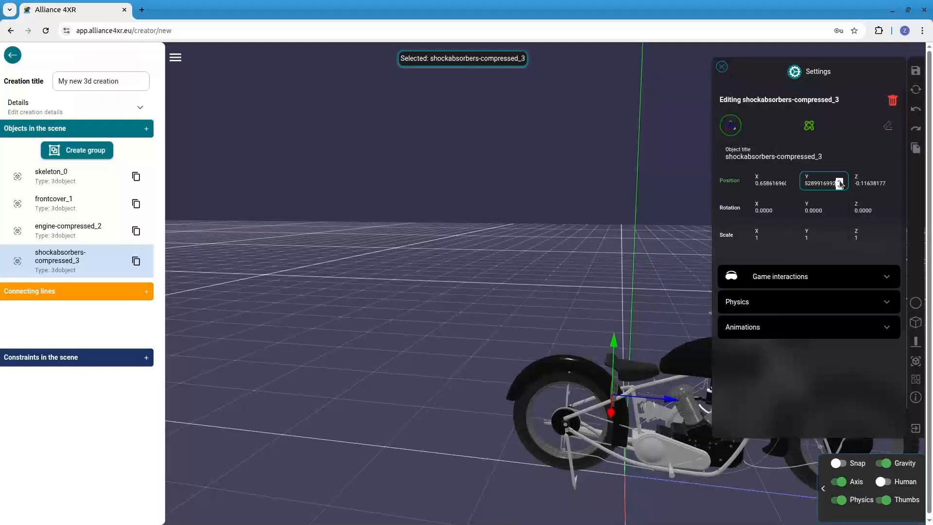
pyautogui.click(840, 182)
# Shift the shock absorbers sideways to about X 0.65 and raise them to about Y 0.90
pyautogui.moveTo(602, 496); pyautogui.dragTo(653, 495)
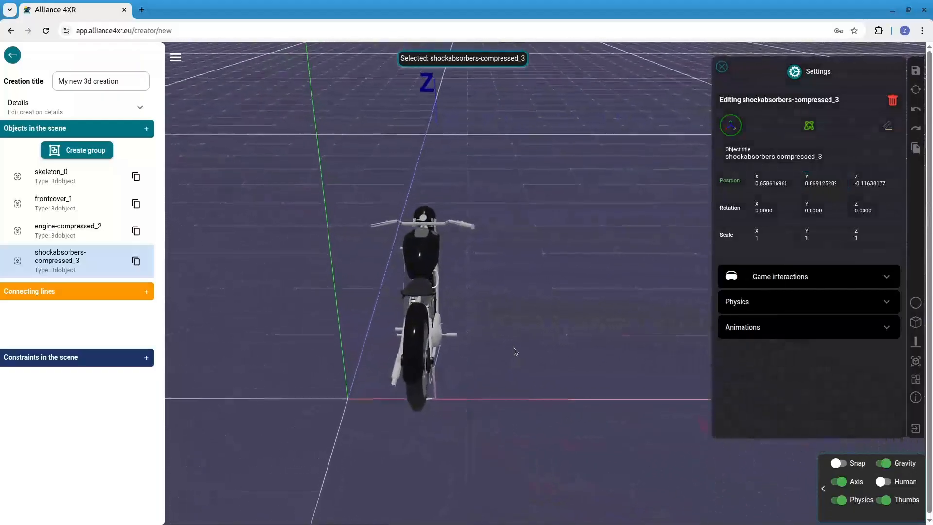
pyautogui.moveTo(514, 348); pyautogui.dragTo(524, 385)
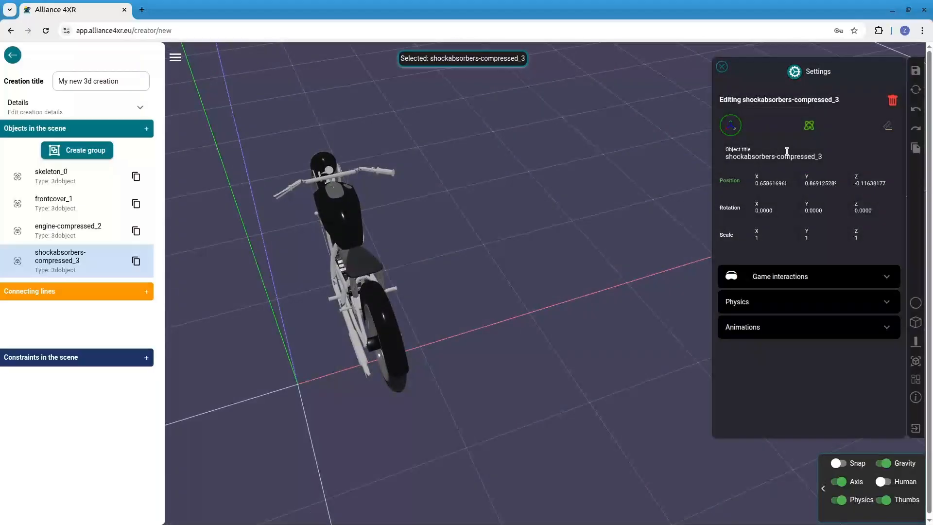
pyautogui.click(790, 186)
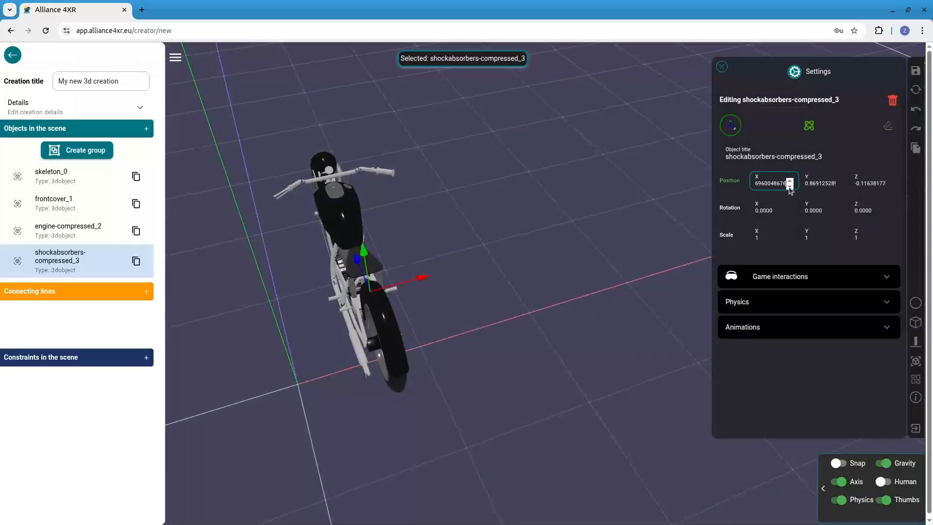
pyautogui.moveTo(573, 192); pyautogui.dragTo(501, 265)
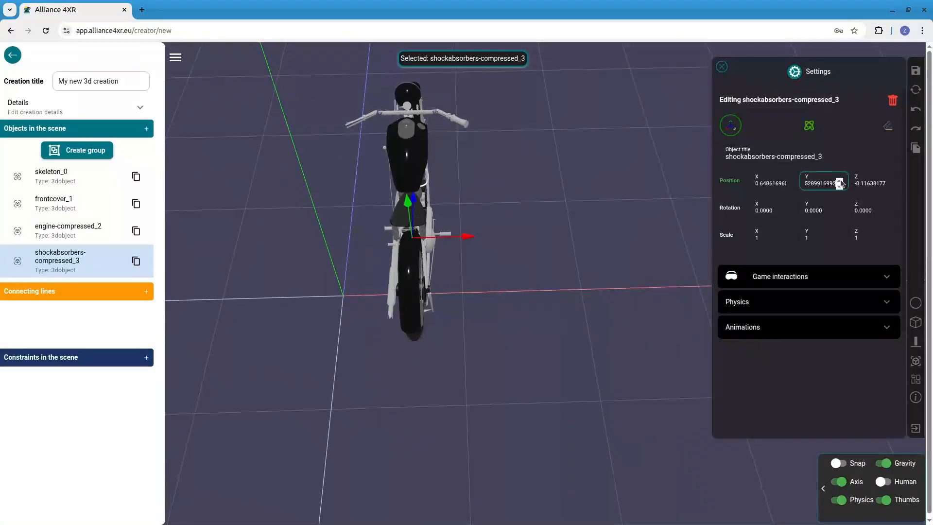
# Move the shock absorbers back along Z to about -0.14, towards the rear wheel
pyautogui.moveTo(578, 288); pyautogui.dragTo(493, 254)
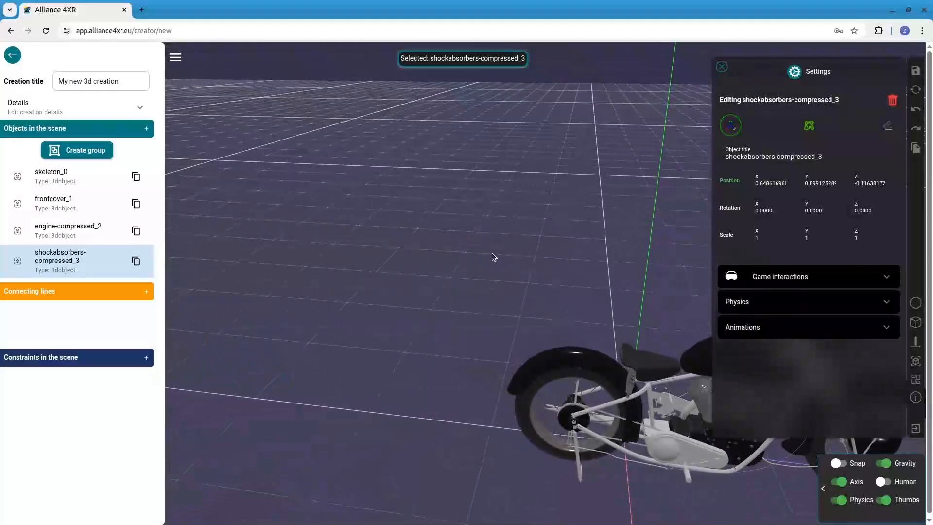
pyautogui.scroll(-2, 611, 460)
pyautogui.scroll(2, 612, 460)
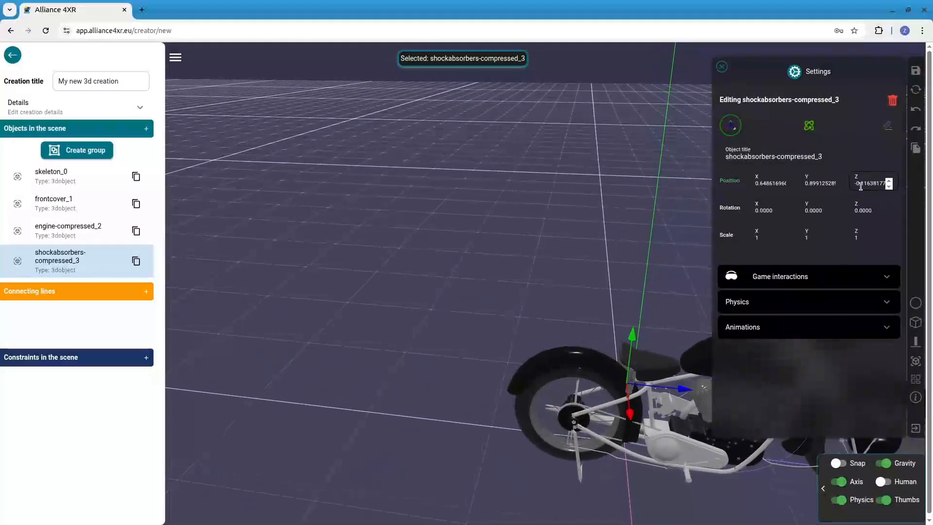
pyautogui.click(890, 188)
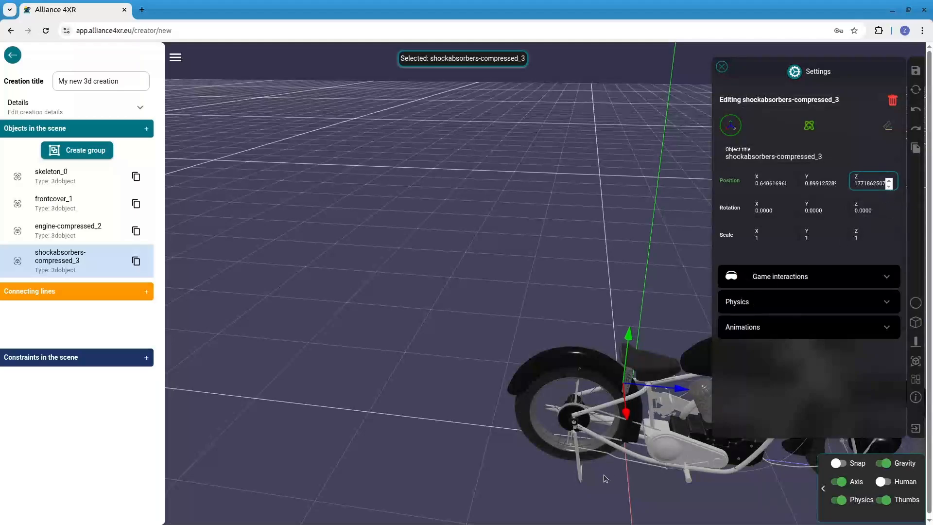
# Select the seat and shift it sideways to about X 0.63 to centre it on the frame
pyautogui.moveTo(494, 481); pyautogui.dragTo(530, 480)
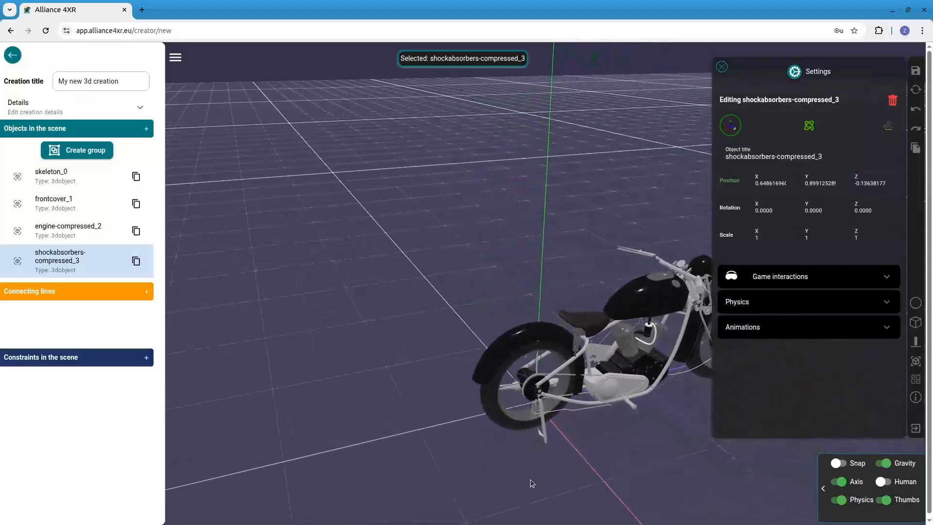
pyautogui.moveTo(554, 393); pyautogui.dragTo(659, 477)
pyautogui.moveTo(508, 366); pyautogui.dragTo(526, 362)
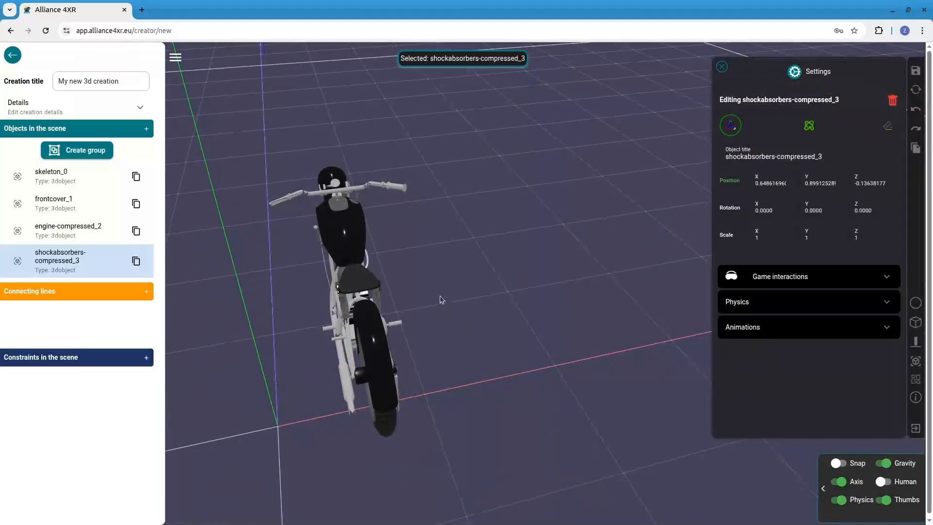
pyautogui.click(365, 271)
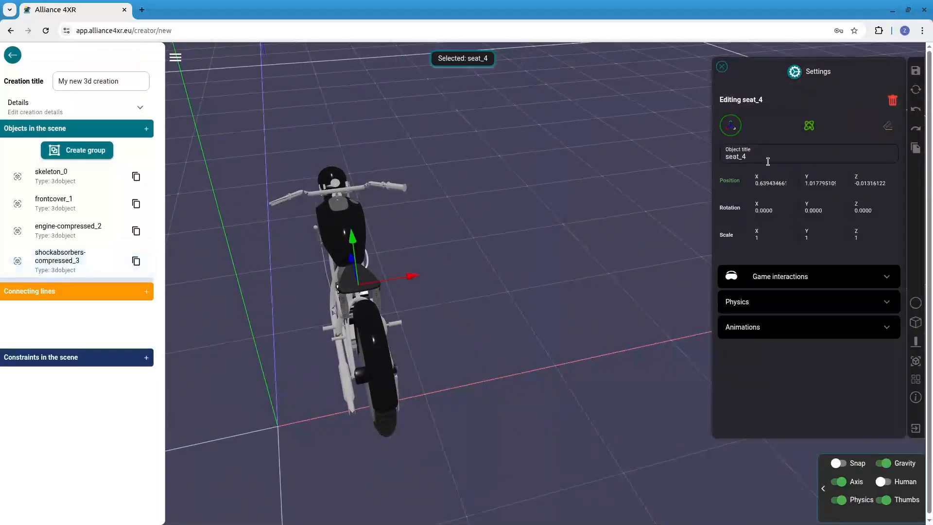
pyautogui.click(790, 186)
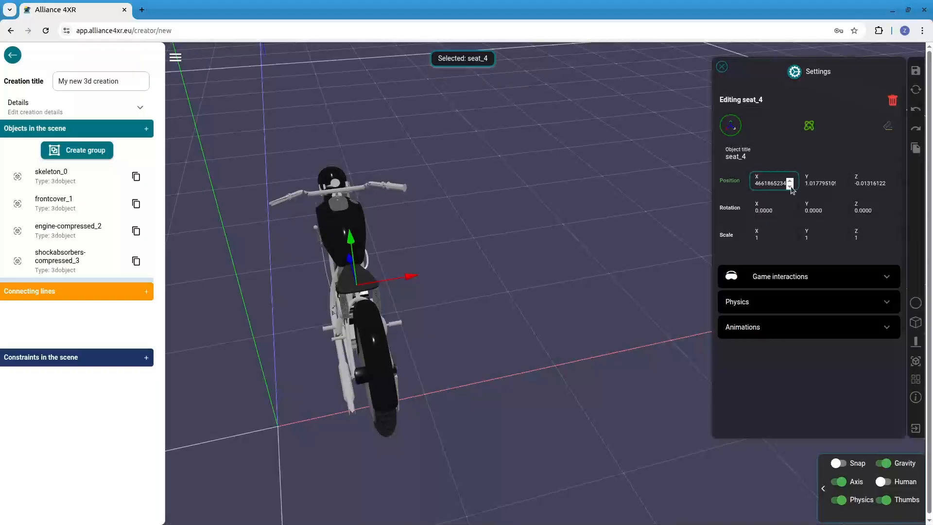
pyautogui.moveTo(536, 257); pyautogui.dragTo(813, 481)
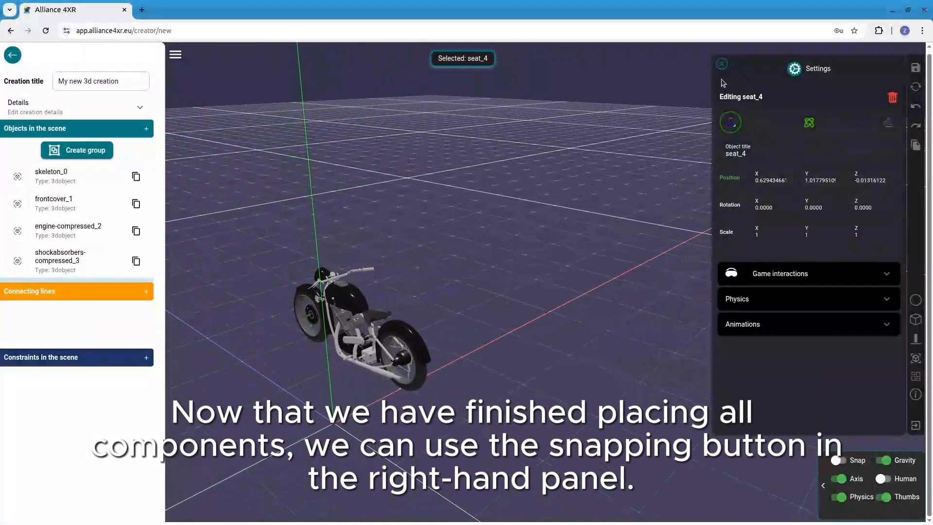
# Close the seat's settings and start a new snappable collection titled "motorbike"
pyautogui.click(722, 64)
pyautogui.click(916, 376)
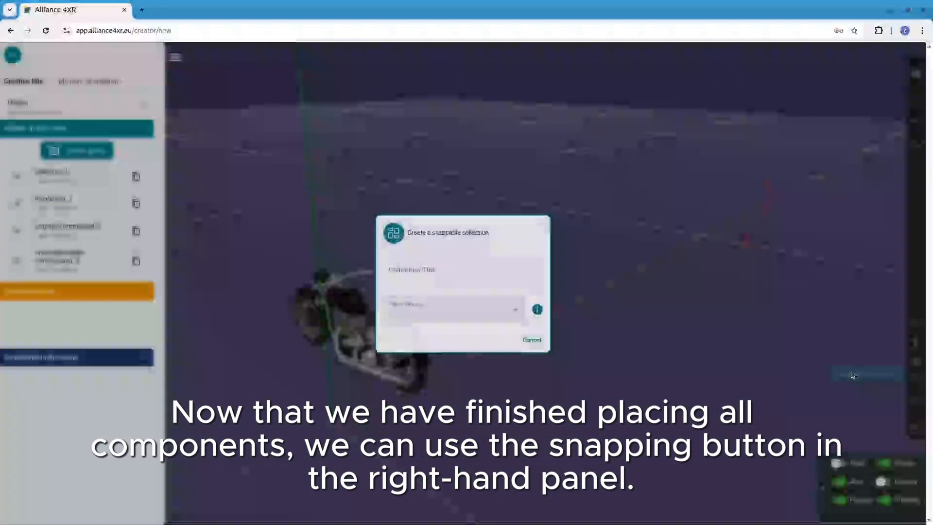
pyautogui.click(457, 277)
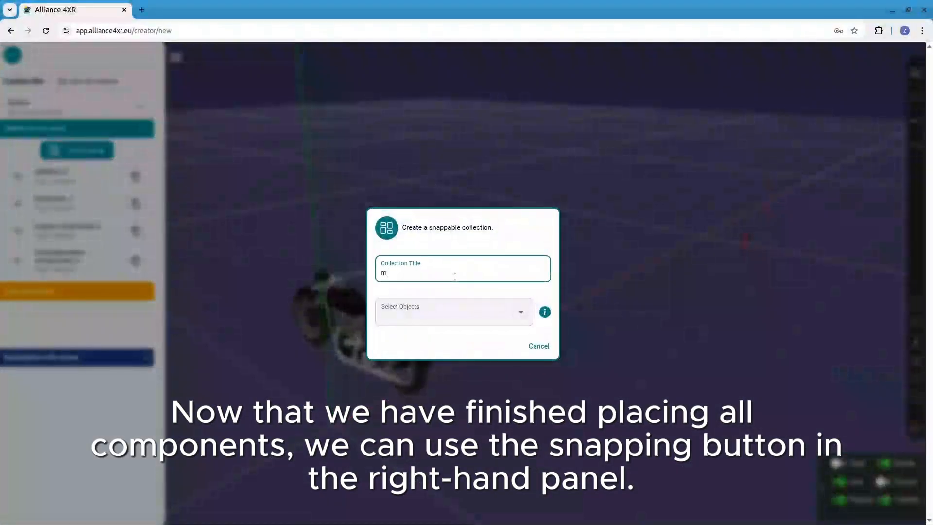
pyautogui.write('mor')
pyautogui.press('BackSpace')
pyautogui.write('torbike')
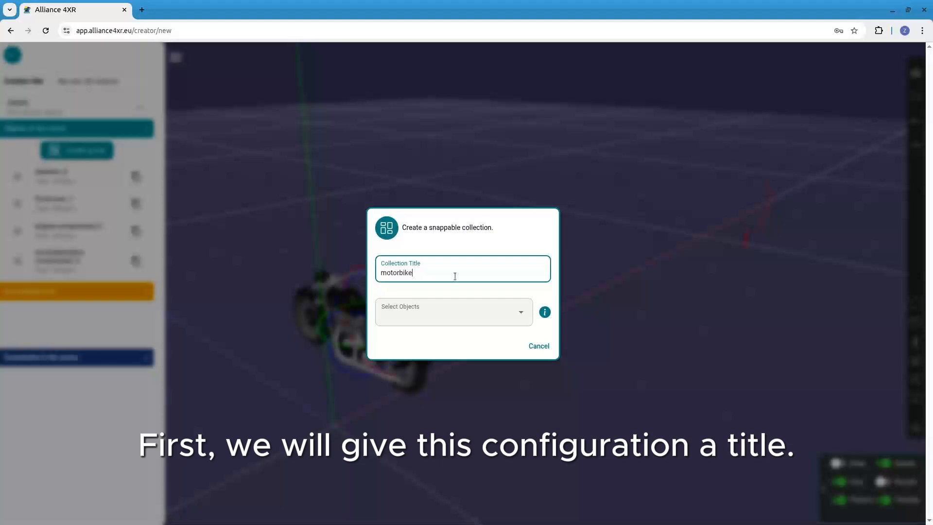
# Add every part except skeleton_0 to the snappable collection, from frontcover_1 through back_weel_10, and create it
pyautogui.click(465, 309)
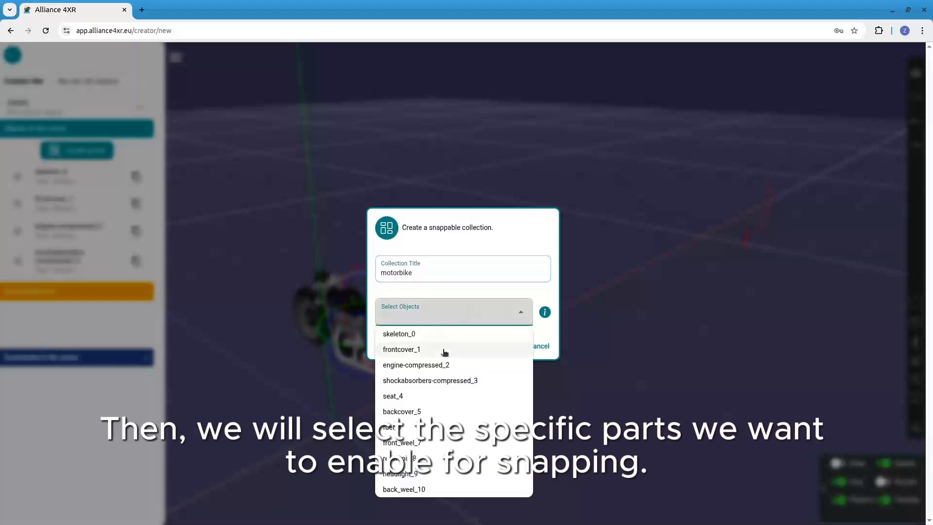
pyautogui.click(436, 349)
pyautogui.click(437, 365)
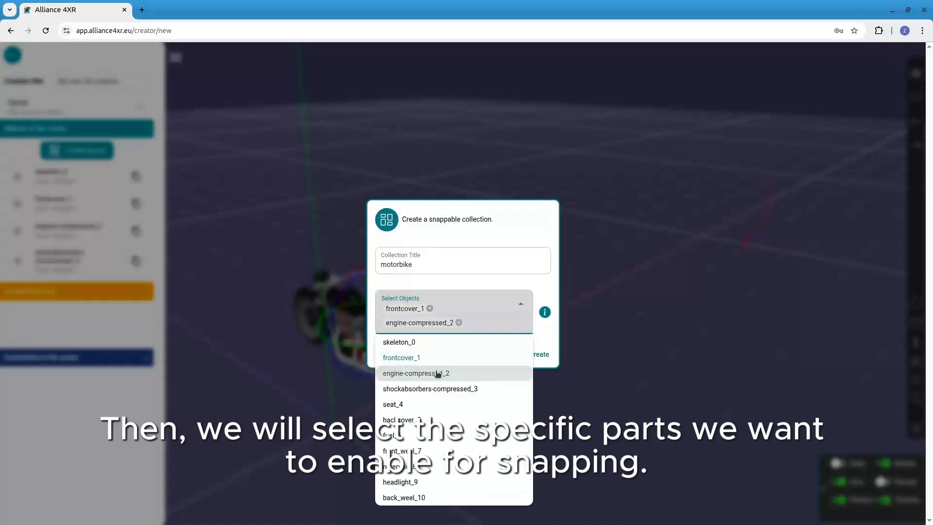
pyautogui.click(435, 387)
pyautogui.click(426, 416)
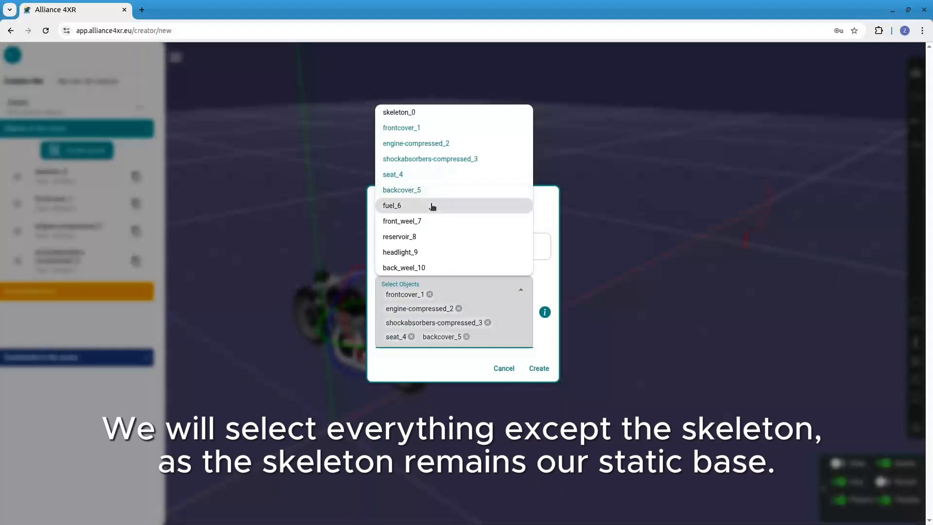
pyautogui.click(433, 223)
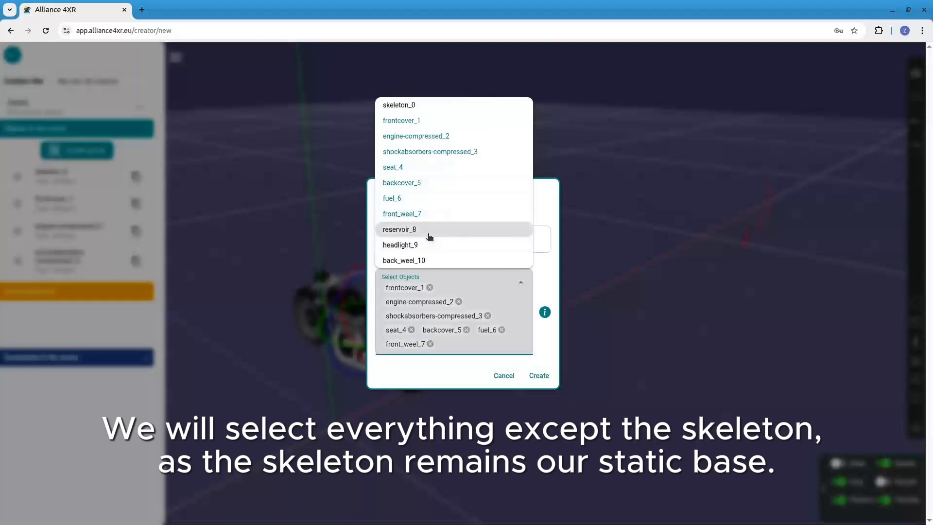
pyautogui.click(432, 229)
pyautogui.click(428, 247)
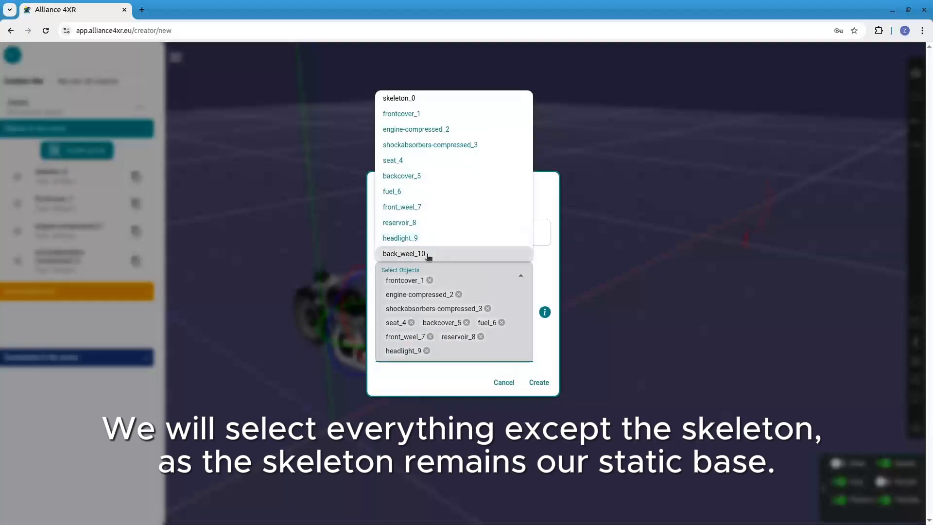
pyautogui.click(428, 253)
pyautogui.click(538, 383)
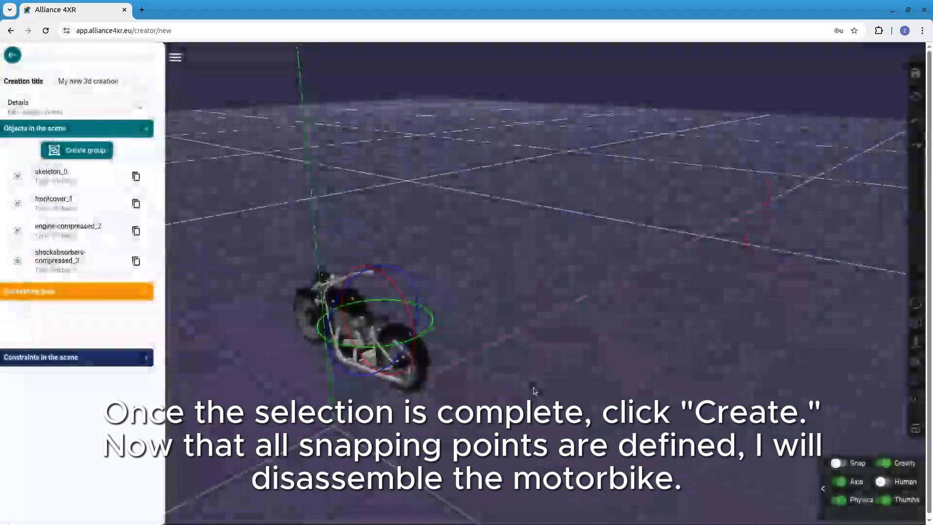
# Select the rear cover and move it off the motorbike along X to about 2.37
pyautogui.moveTo(536, 369); pyautogui.dragTo(544, 285)
pyautogui.click(426, 315)
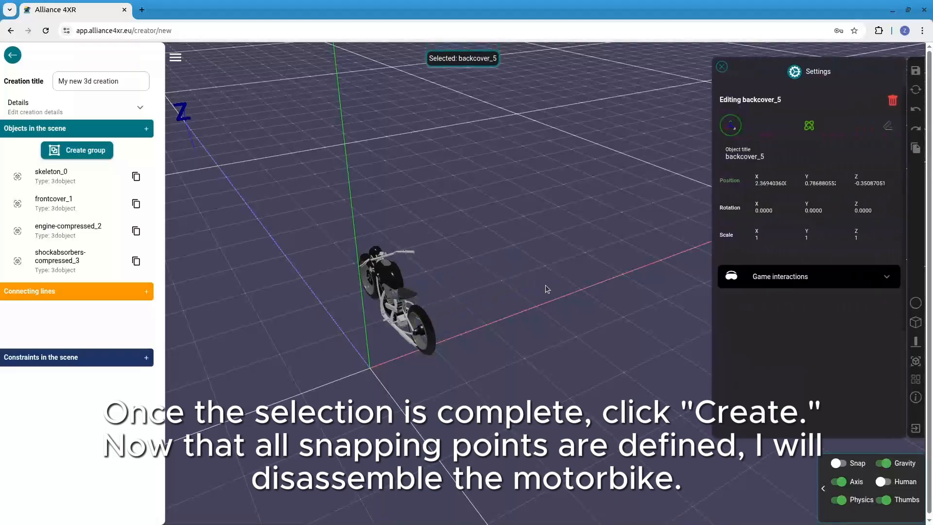
# Move the back wheel away behind the motorbike to Z about -1.64 and shift the seat off the frame along negative X
pyautogui.click(434, 334)
pyautogui.moveTo(406, 311); pyautogui.dragTo(450, 362)
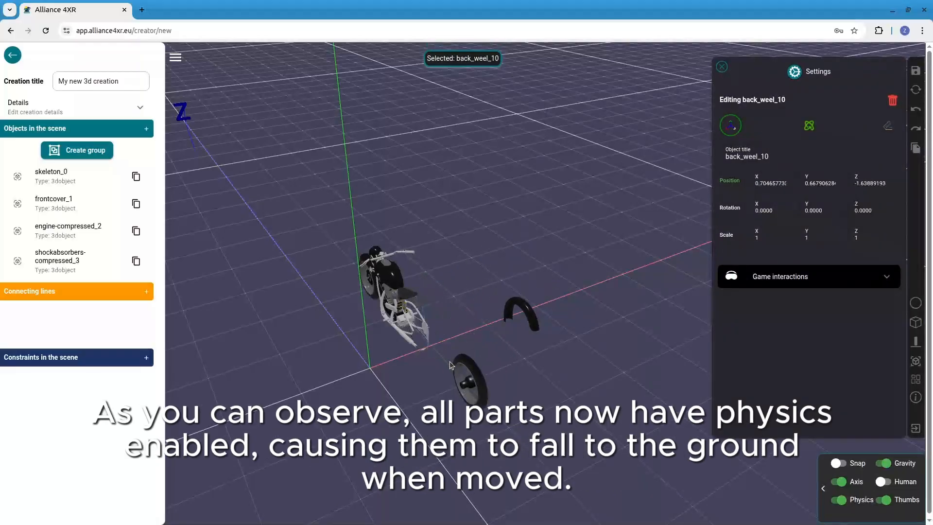
pyautogui.click(406, 291)
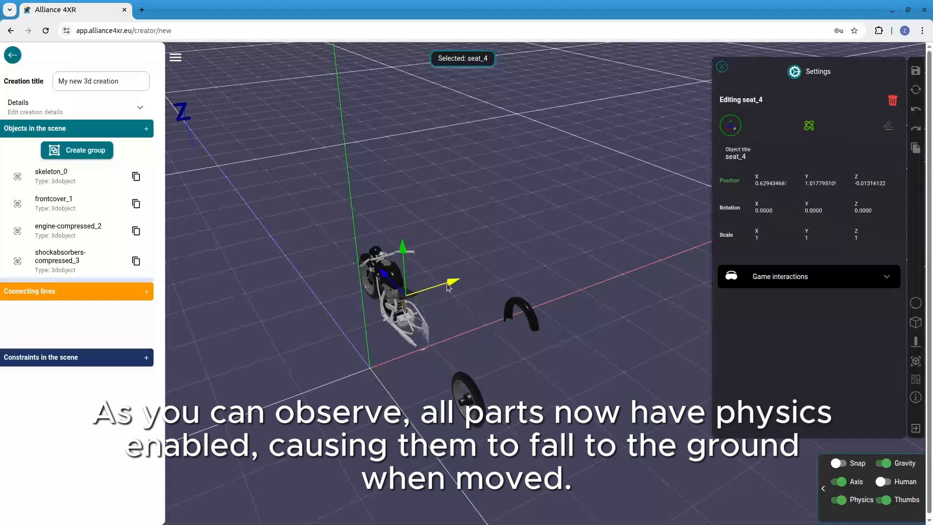
pyautogui.moveTo(448, 286); pyautogui.dragTo(370, 318)
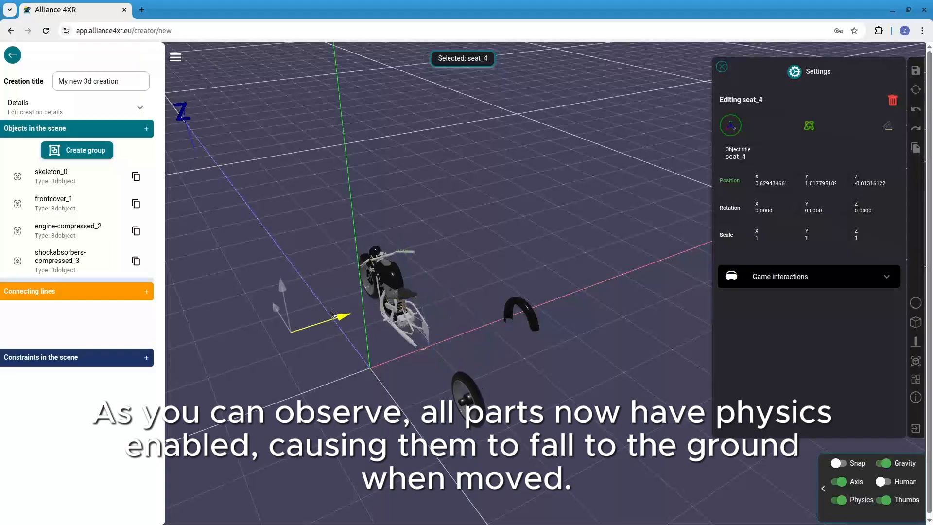
# Move the shock absorbers off the frame along positive X and the reservoir to the opposite side at X about -0.69
pyautogui.click(417, 302)
pyautogui.moveTo(433, 299); pyautogui.dragTo(479, 323)
pyautogui.click(400, 278)
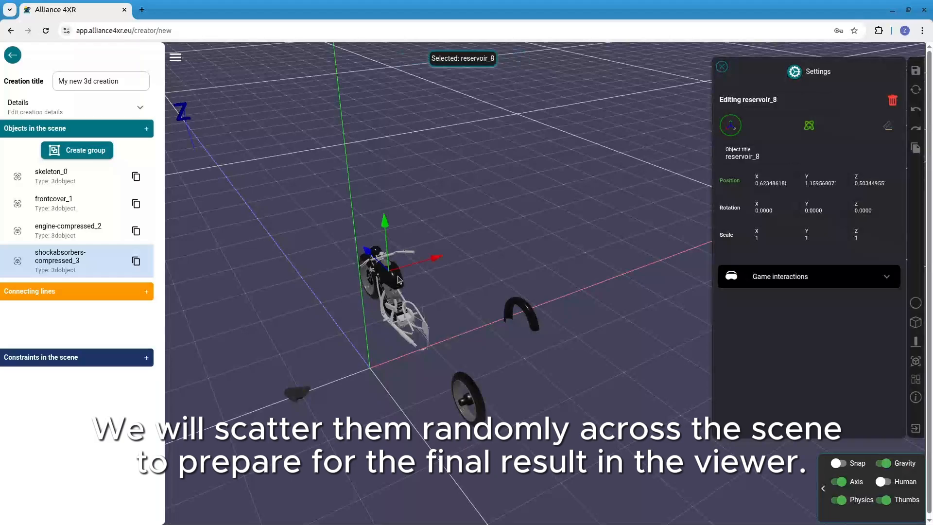
pyautogui.moveTo(410, 268); pyautogui.dragTo(321, 307)
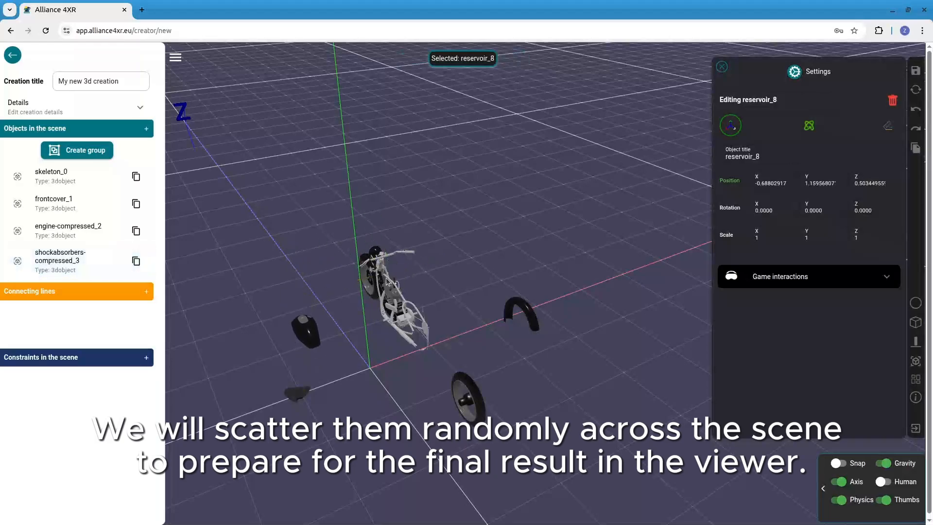
# Move the front wheel forward to Z about 1.91 and shift the front cover off the frame along positive X
pyautogui.moveTo(439, 349); pyautogui.dragTo(556, 313)
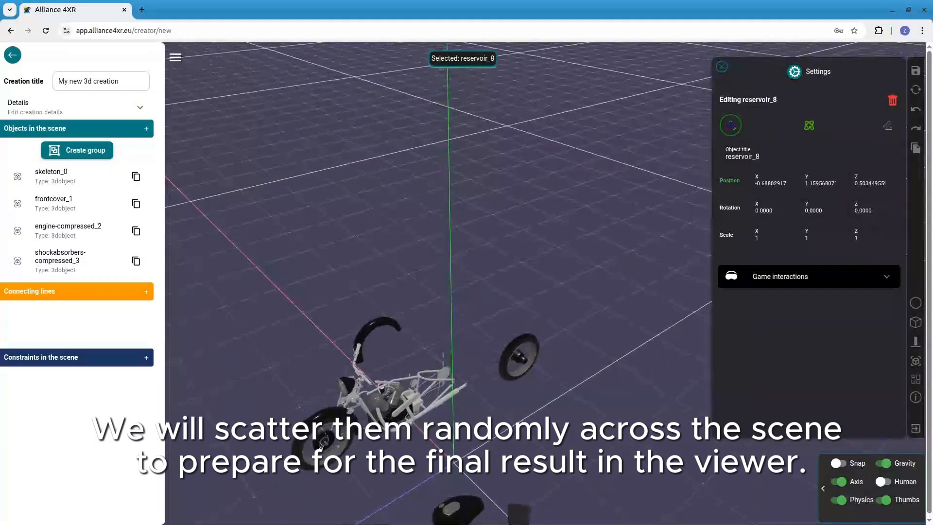
pyautogui.click(340, 453)
pyautogui.moveTo(299, 456); pyautogui.dragTo(222, 499)
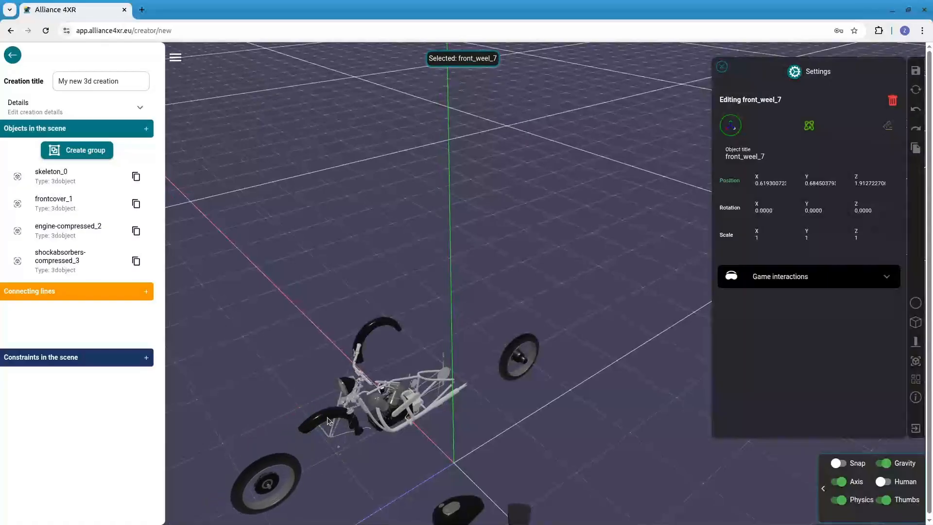
pyautogui.click(329, 435)
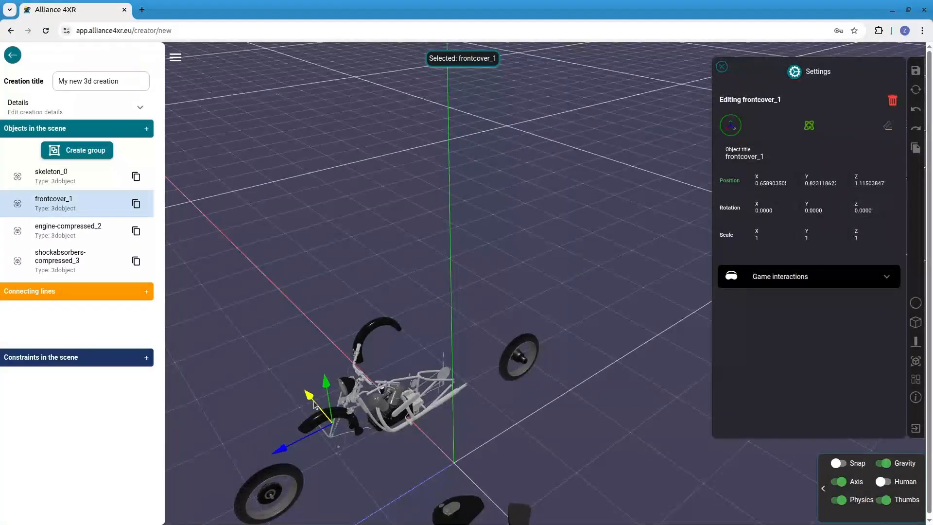
pyautogui.moveTo(314, 405); pyautogui.dragTo(251, 373)
# Move the headlight off the frame to X about -0.93 and the engine to X about -1.98
pyautogui.click(326, 401)
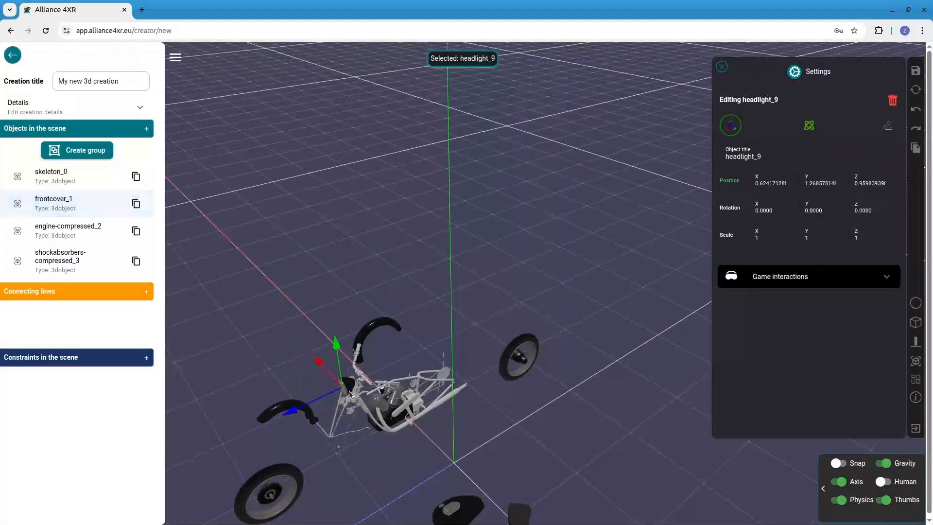
pyautogui.moveTo(330, 374); pyautogui.dragTo(380, 493)
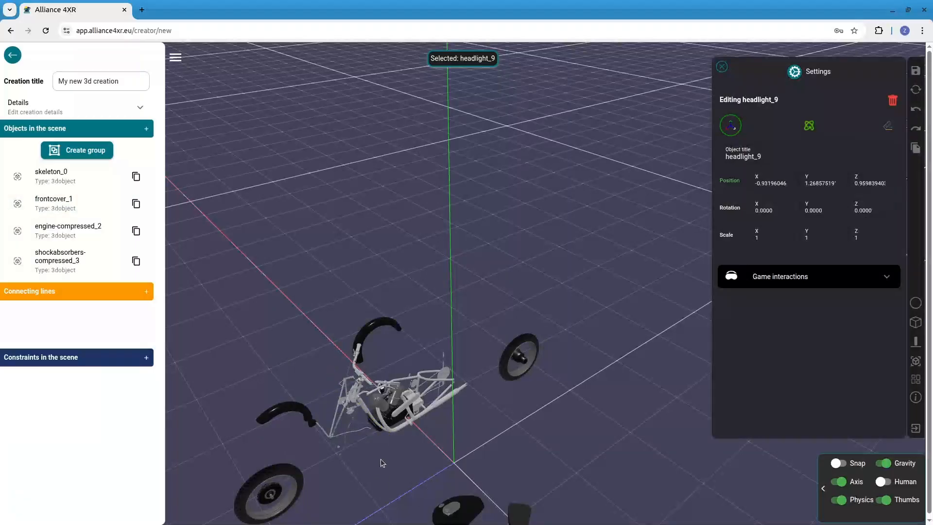
pyautogui.click(374, 329)
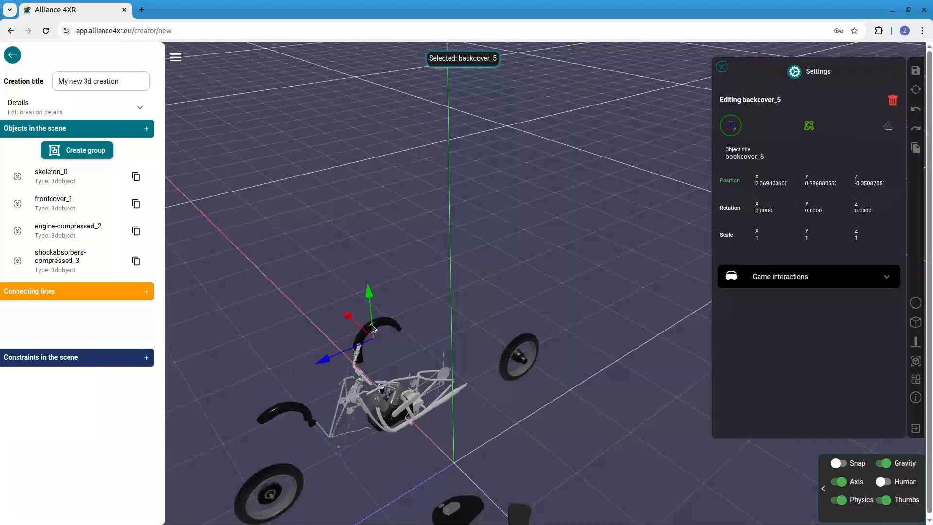
pyautogui.click(389, 414)
pyautogui.moveTo(366, 389); pyautogui.dragTo(436, 430)
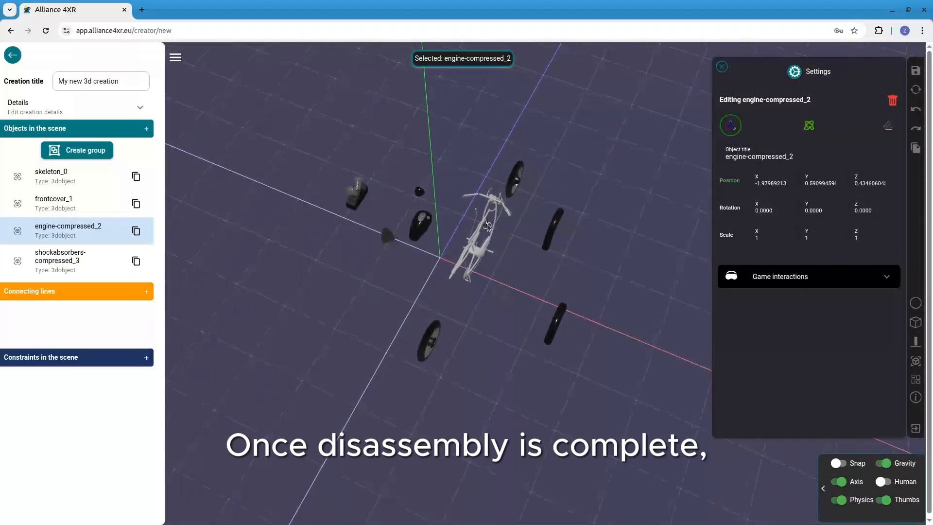
# Move fuel_6 off the frame along X to about 1.33 and save the creation
pyautogui.click(516, 240)
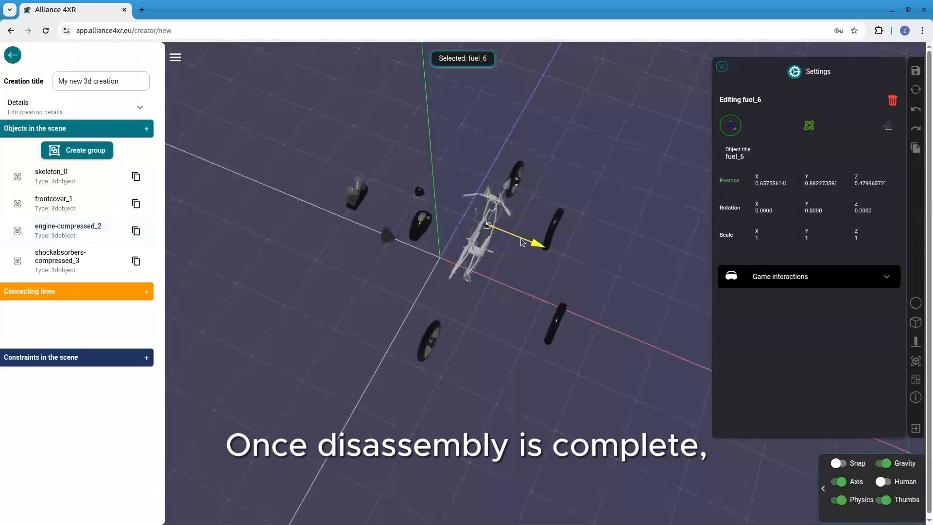
pyautogui.moveTo(521, 242); pyautogui.dragTo(556, 257)
pyautogui.scroll(3, 554, 279)
pyautogui.scroll(-2, 550, 282)
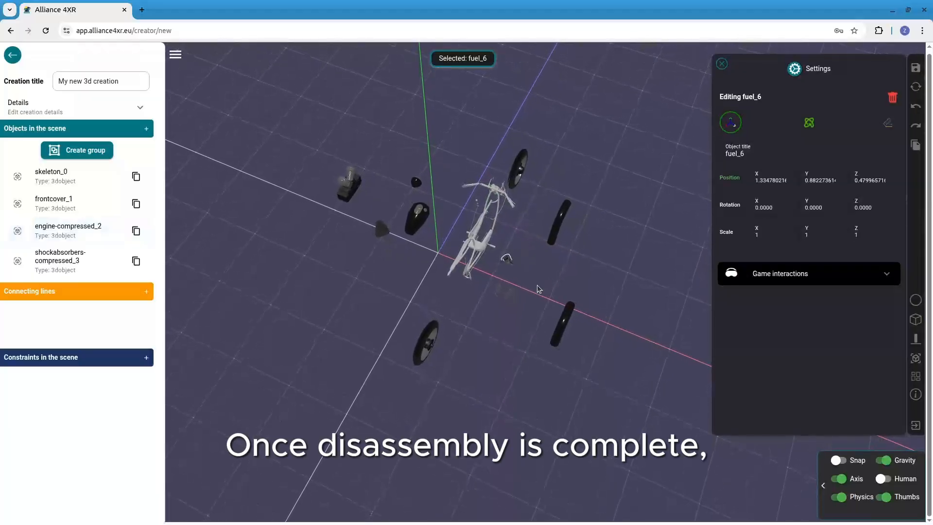
pyautogui.moveTo(538, 288); pyautogui.dragTo(568, 257)
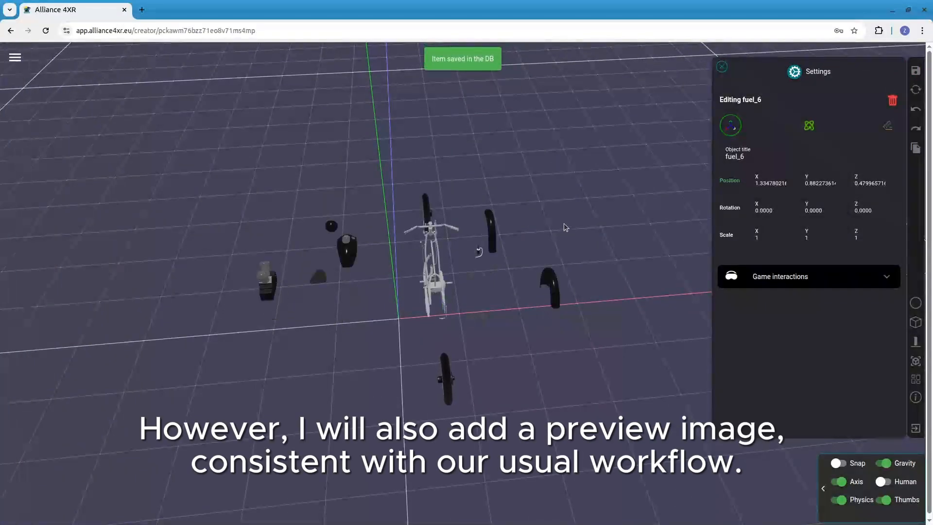
# Create a preview image from an angled view of the scattered parts and apply it in the creation details
pyautogui.click(15, 59)
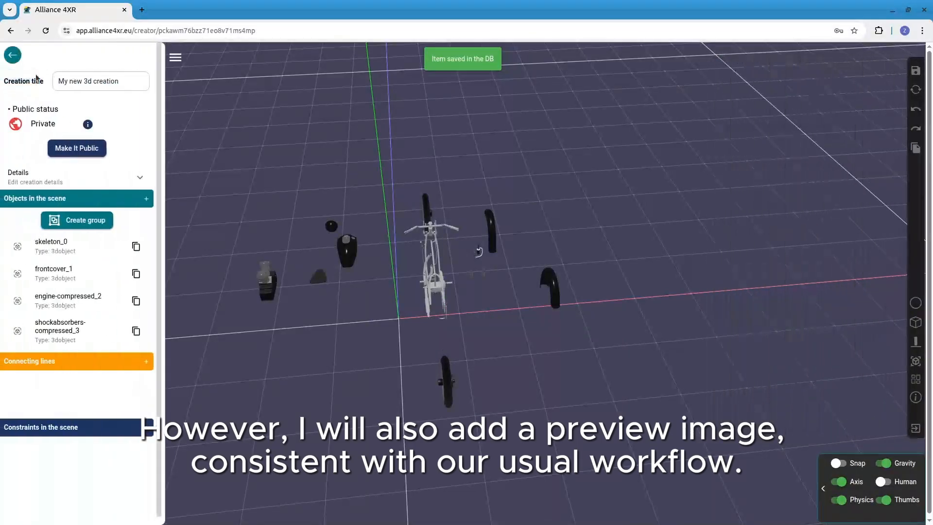
pyautogui.click(128, 175)
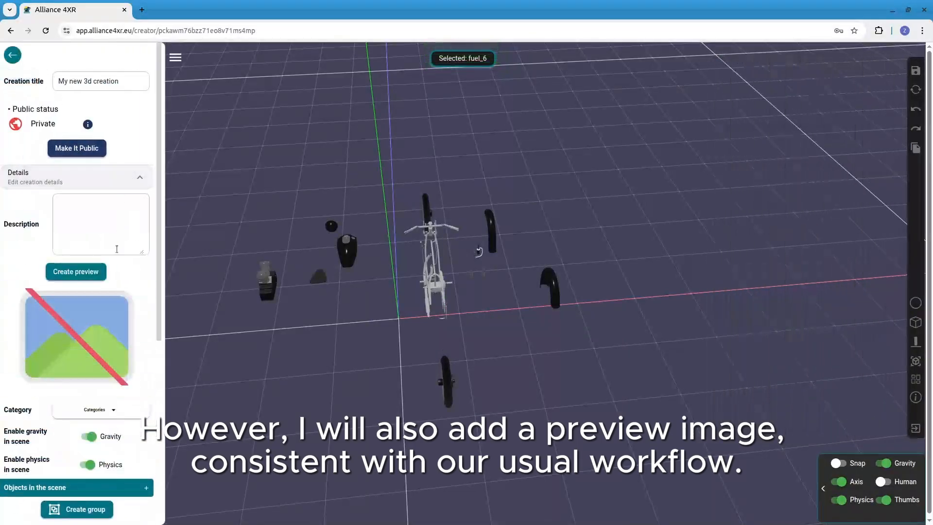
pyautogui.moveTo(287, 348); pyautogui.dragTo(338, 370)
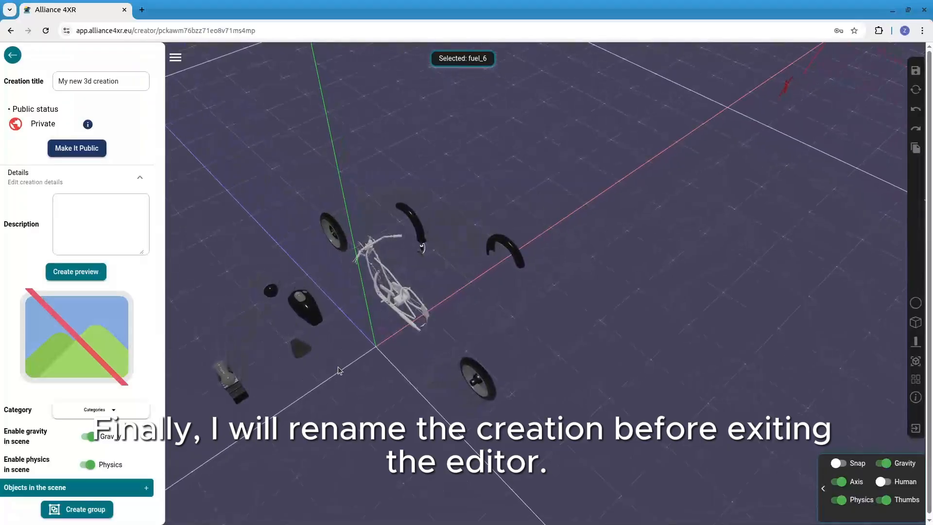
pyautogui.click(105, 277)
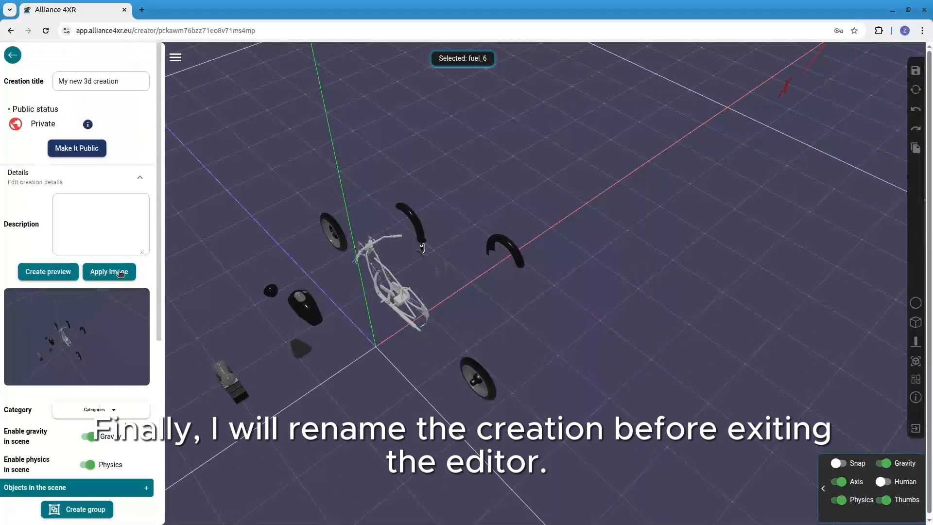
pyautogui.click(121, 274)
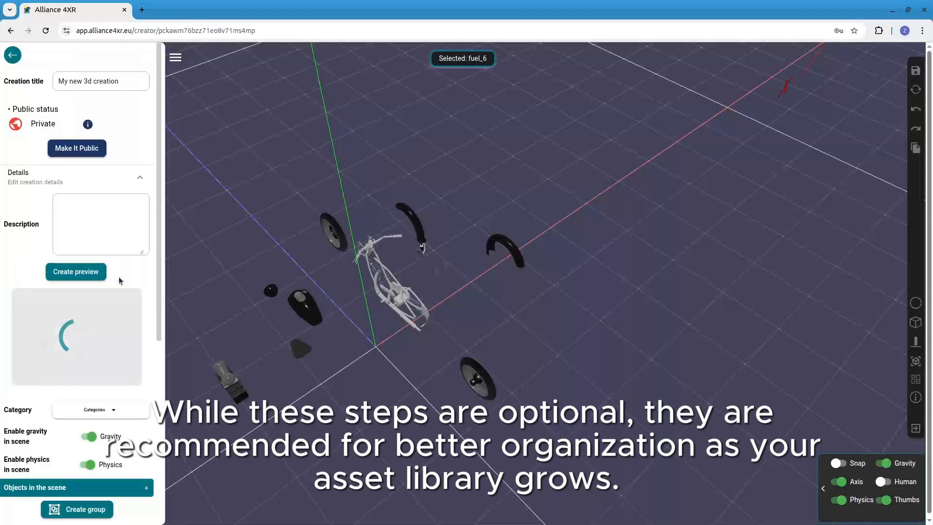
# Rename the creation as "Tutorial#3" and save it
pyautogui.tripleClick(123, 82)
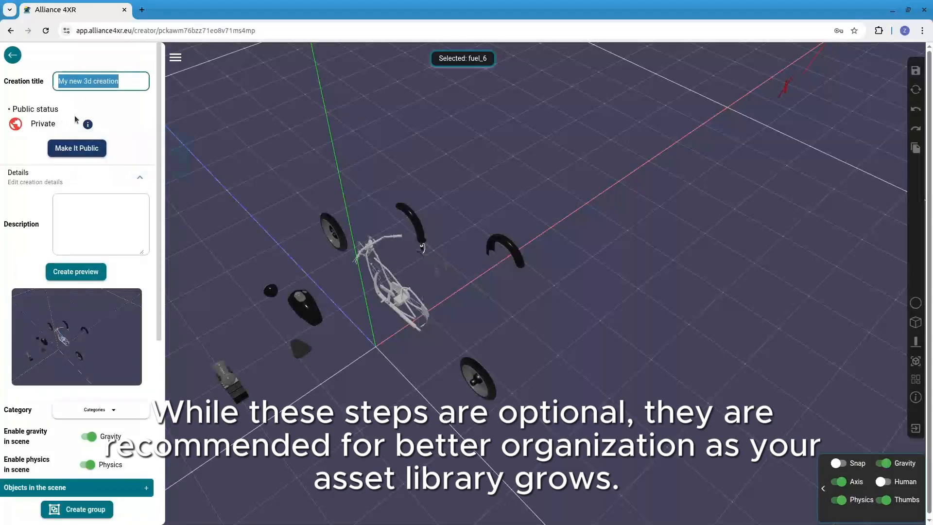
pyautogui.write('Tu')
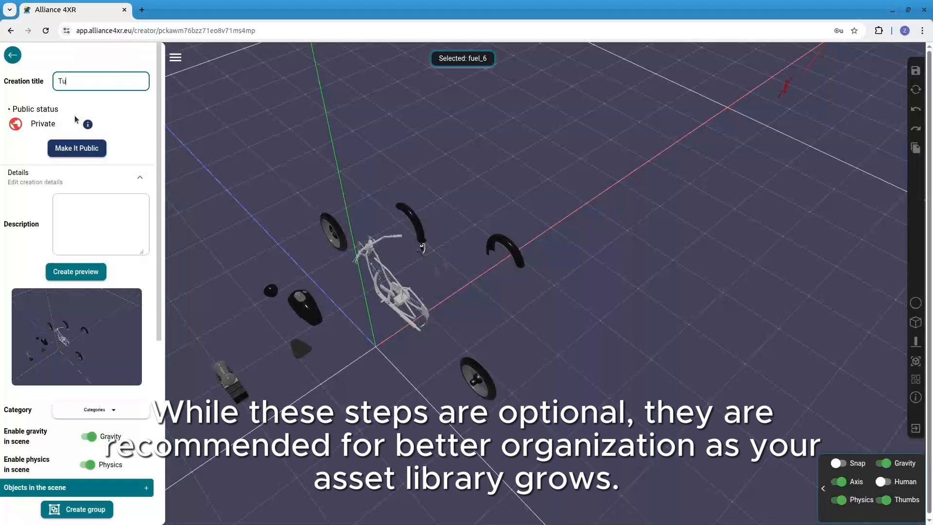
pyautogui.write('torial#3')
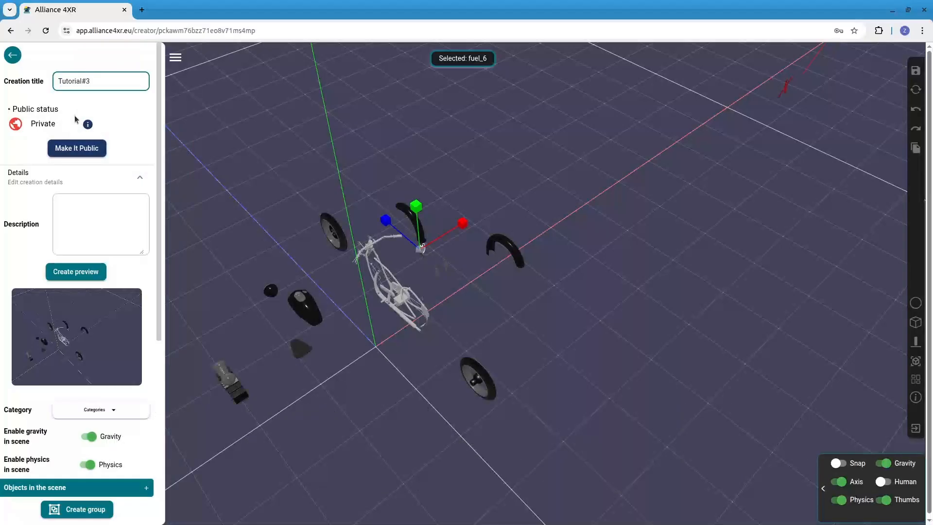
pyautogui.click(916, 71)
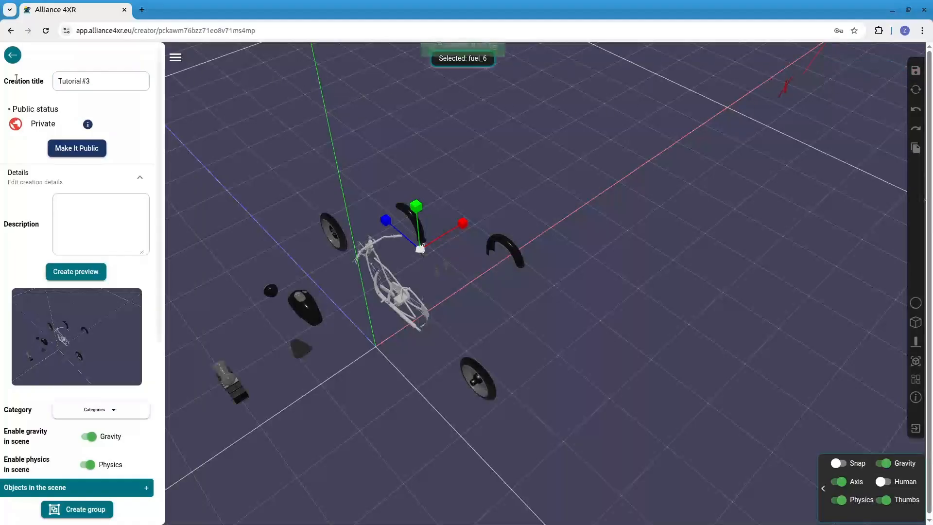
# Exit the builder with an update and open the library's collections
pyautogui.click(18, 56)
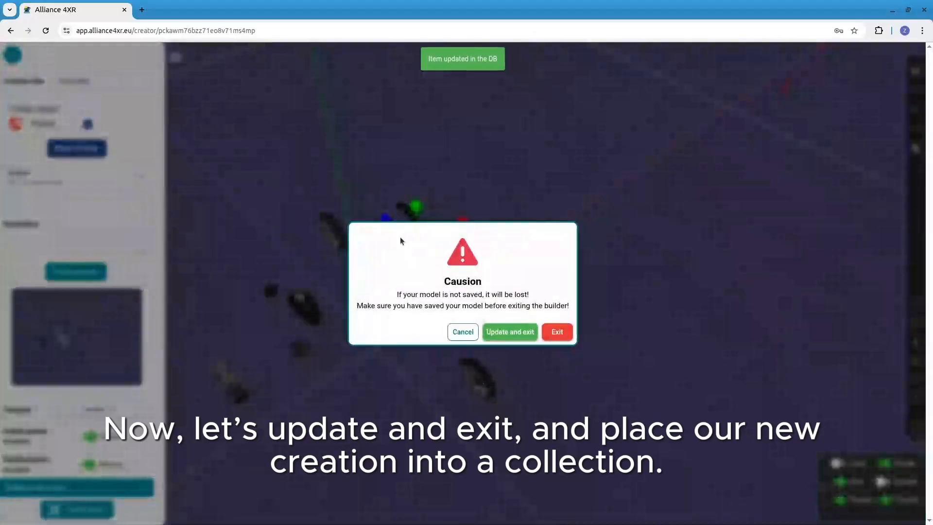
pyautogui.click(523, 337)
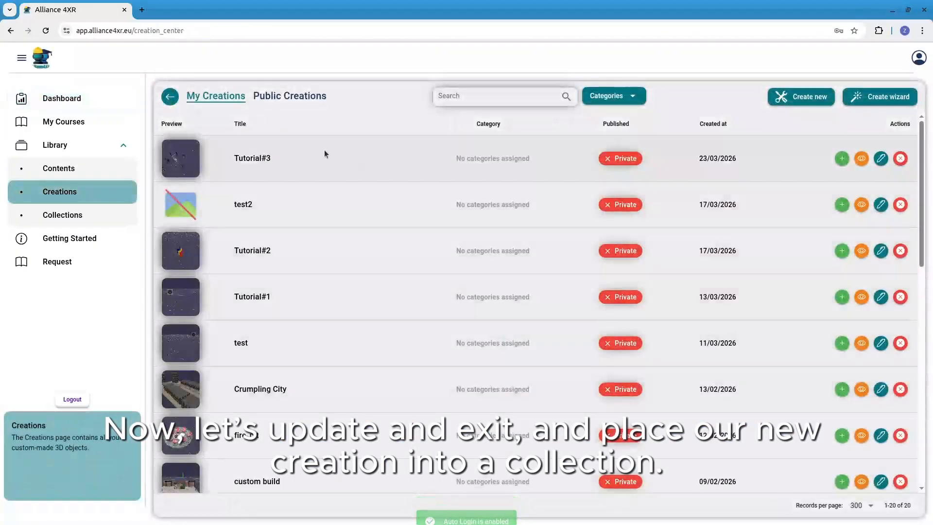
pyautogui.click(87, 219)
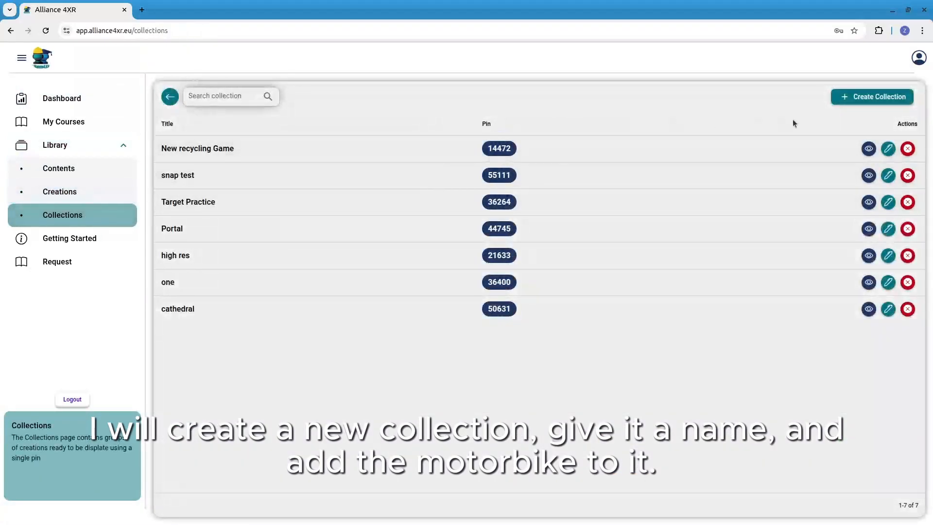
# Create a collection titled "Snap tutorial" containing the Tutorial#3 creation and open it in the viewer
pyautogui.click(855, 96)
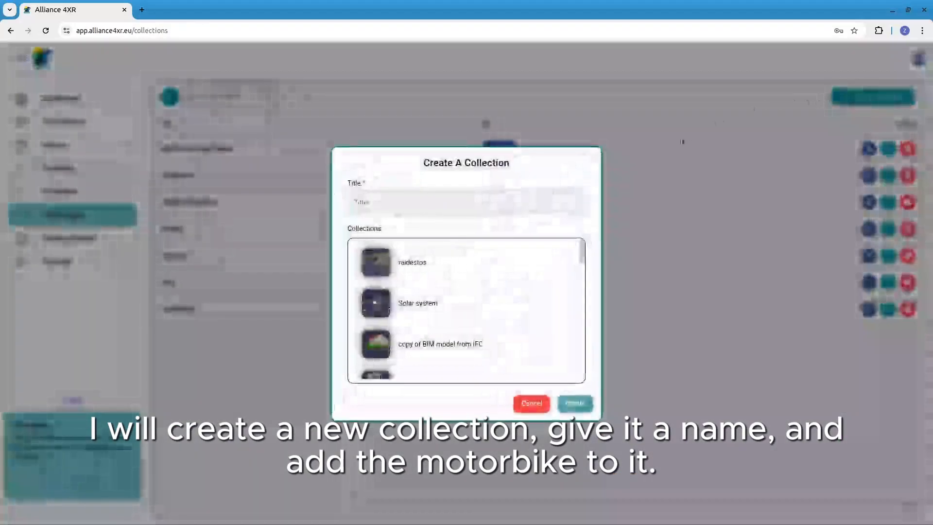
pyautogui.click(400, 210)
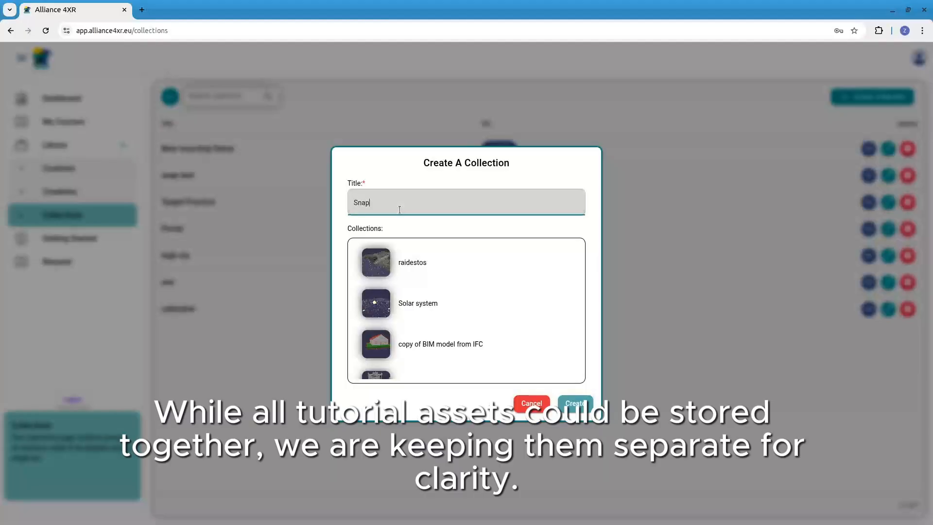
pyautogui.write('Snap t')
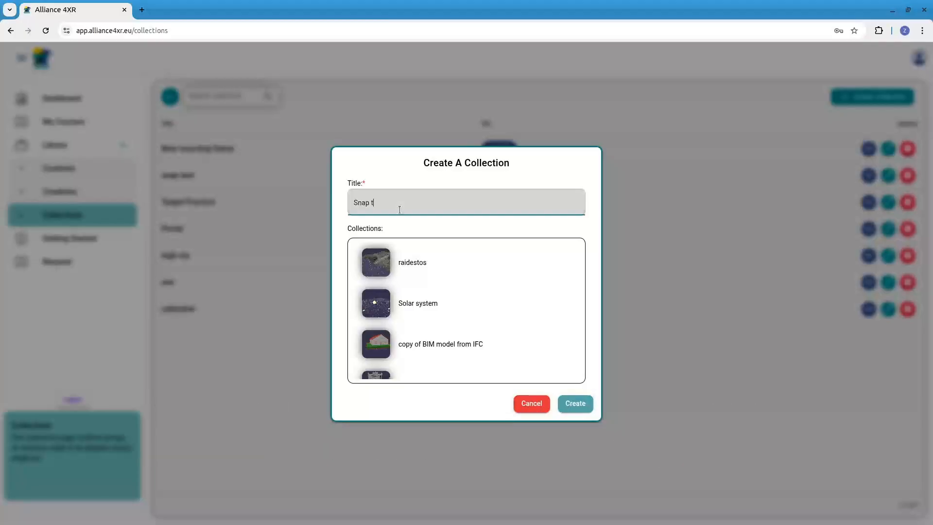
pyautogui.write('utorial')
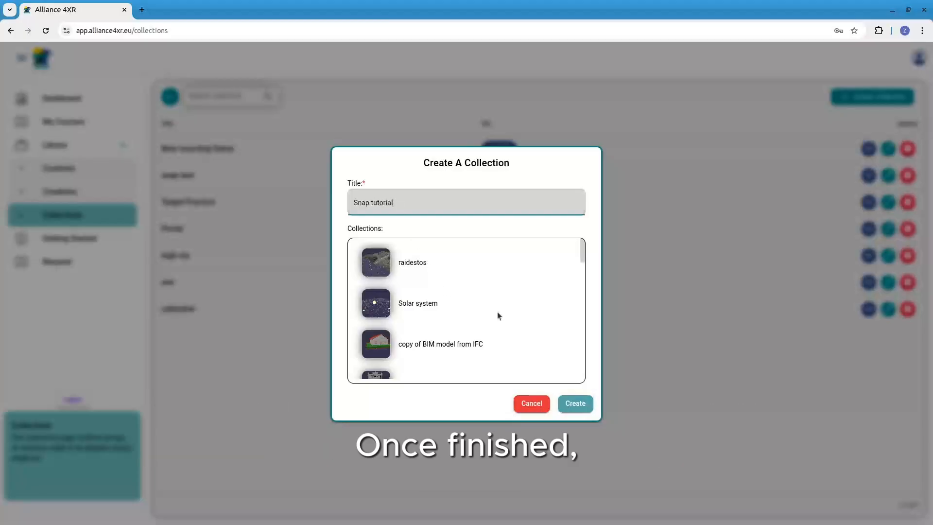
pyautogui.scroll(-10, 500, 314)
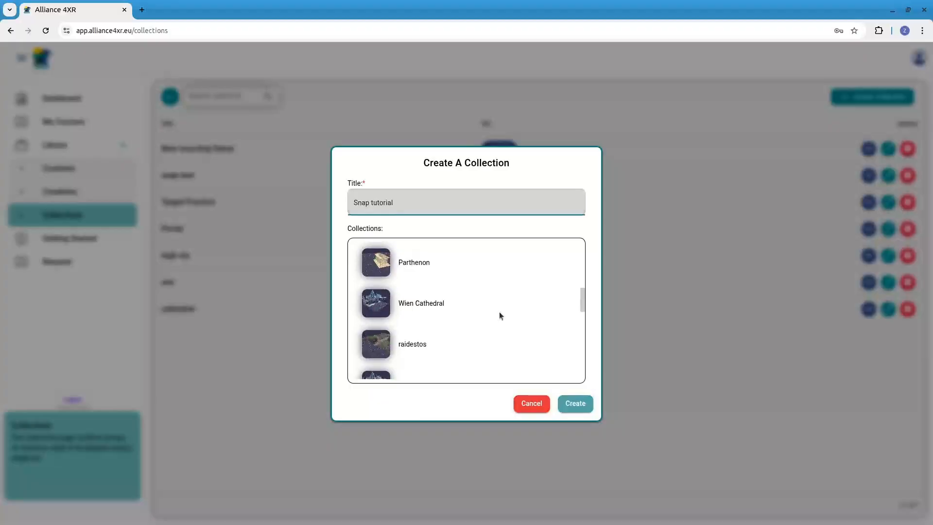
pyautogui.click(442, 351)
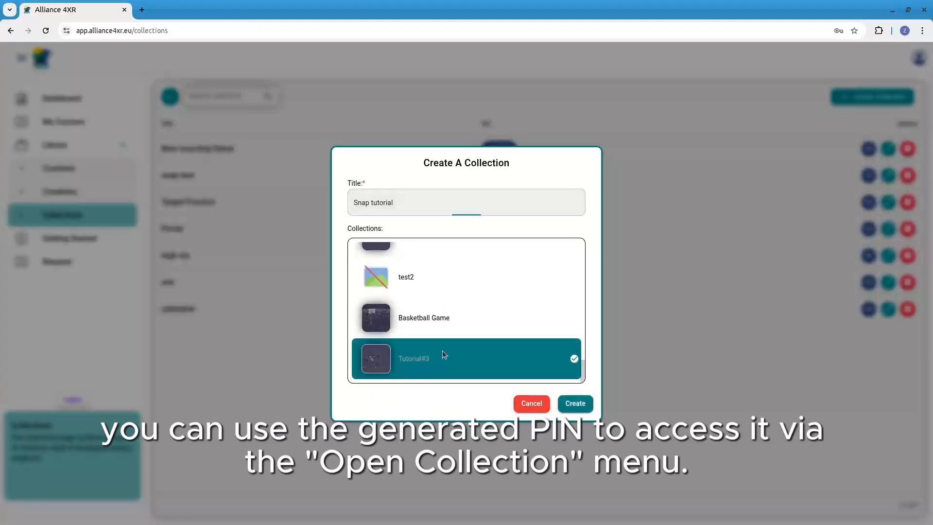
pyautogui.click(576, 402)
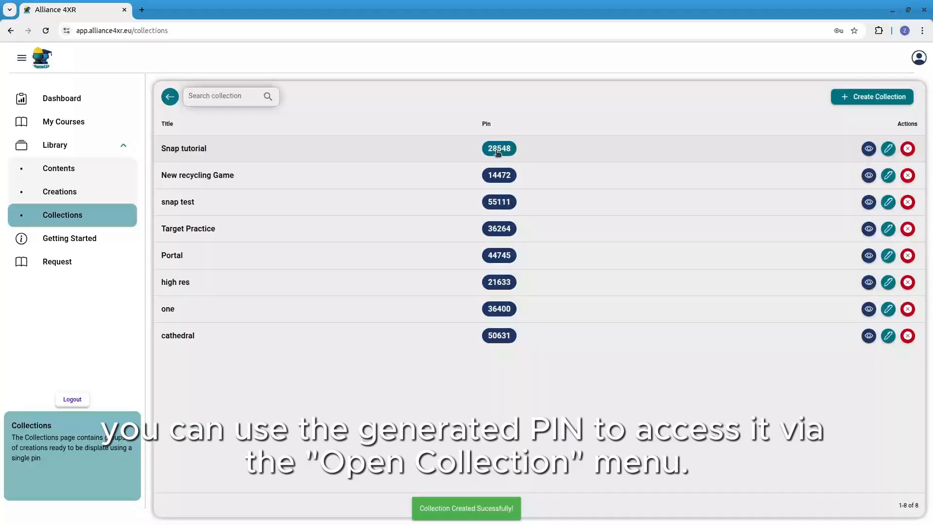
pyautogui.click(869, 149)
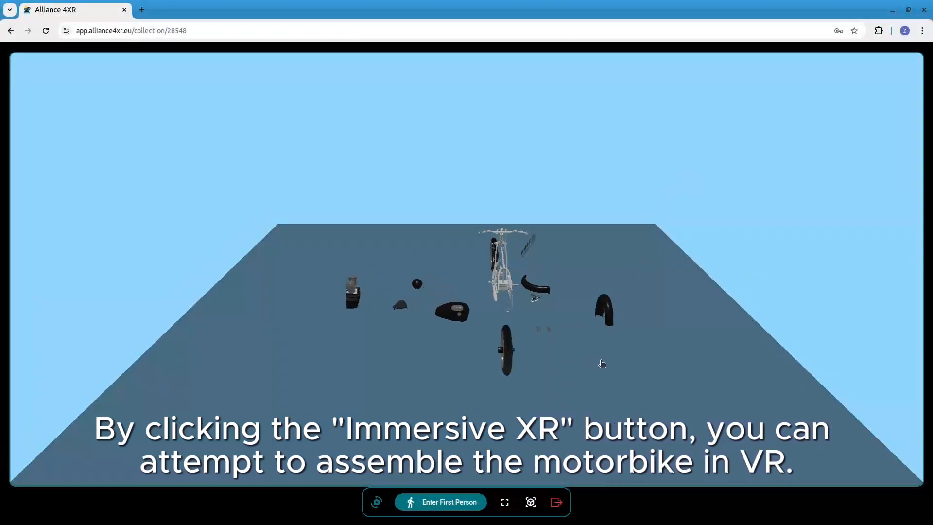
pyautogui.moveTo(610, 366); pyautogui.dragTo(632, 371)
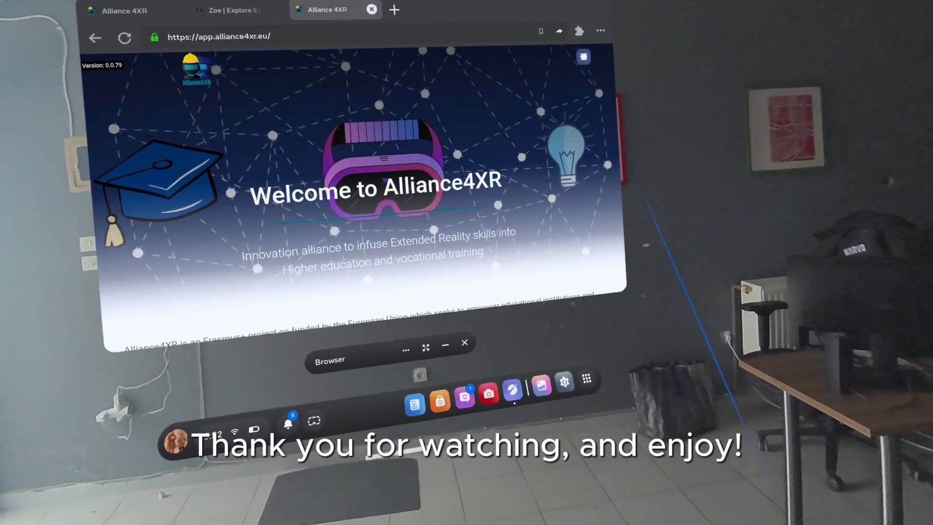
# Switch to the VR headset's browser, go to the collection access page, enter the collection pin and view the collection
pyautogui.click(584, 57)
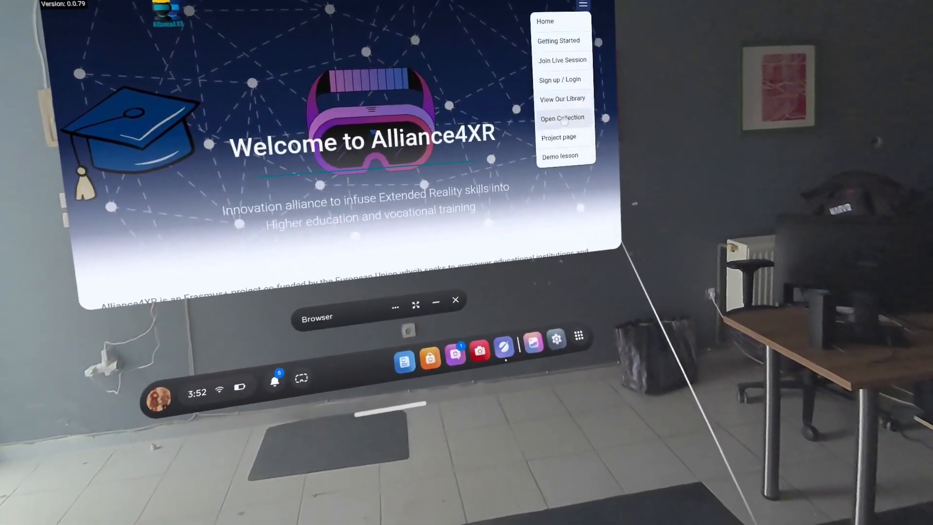
pyautogui.click(564, 121)
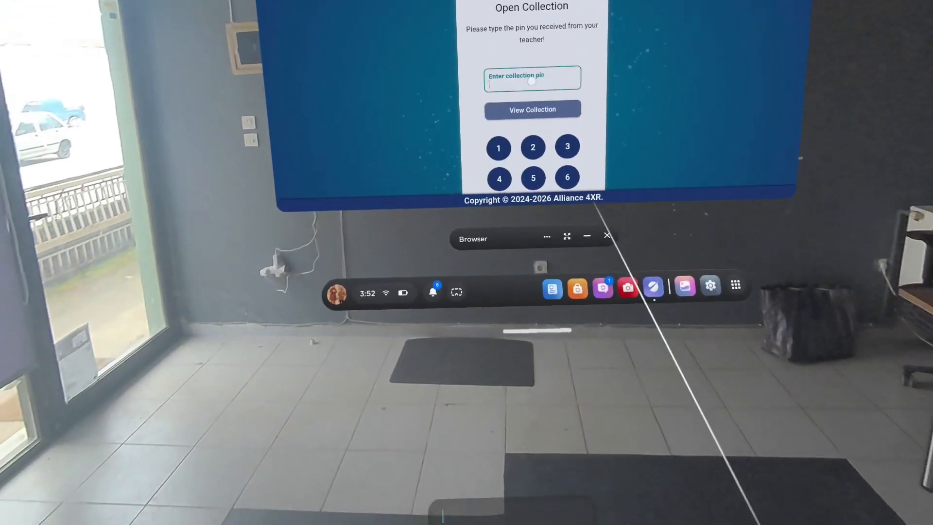
pyautogui.click(526, 108)
pyautogui.click(518, 267)
pyautogui.click(517, 209)
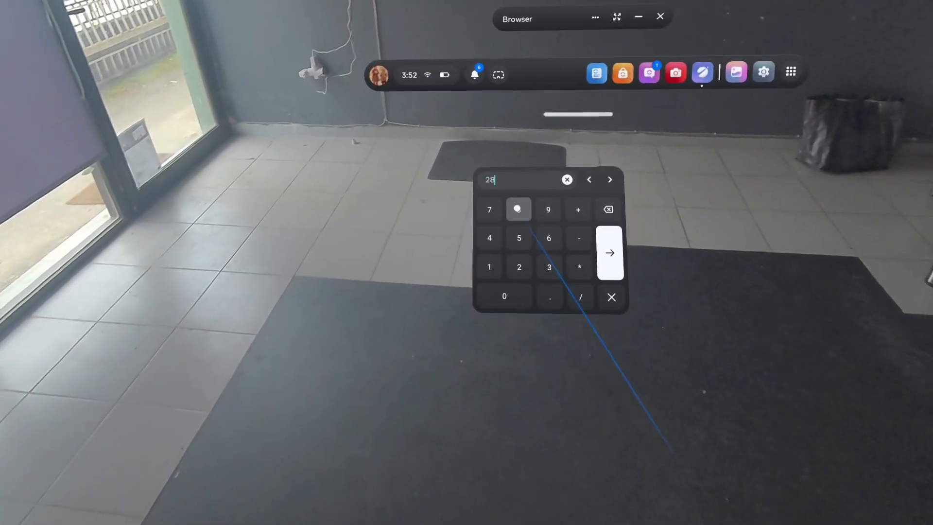
pyautogui.click(518, 237)
pyautogui.click(488, 237)
pyautogui.click(519, 206)
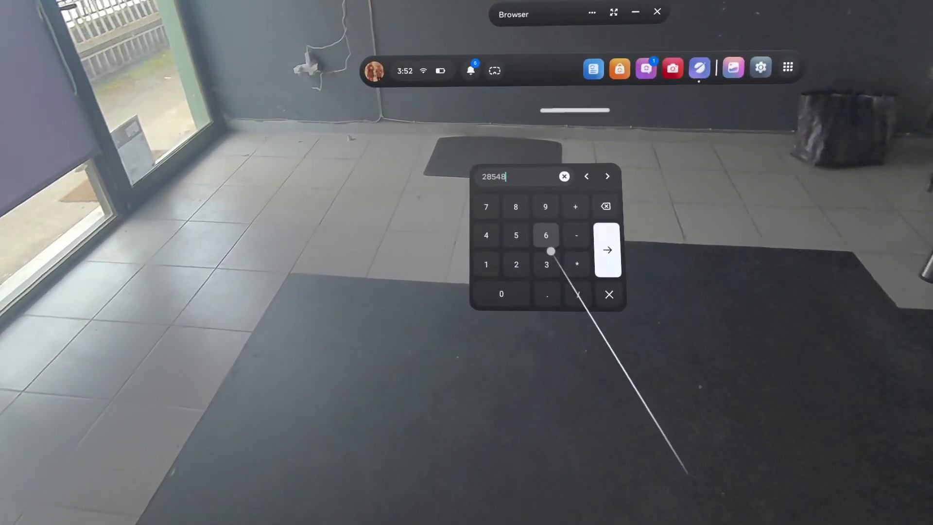
pyautogui.click(611, 249)
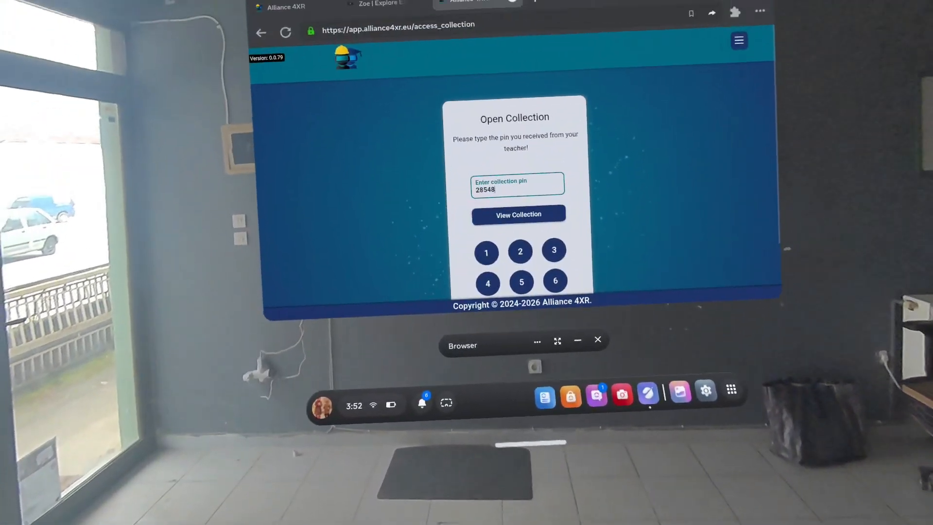
pyautogui.click(517, 105)
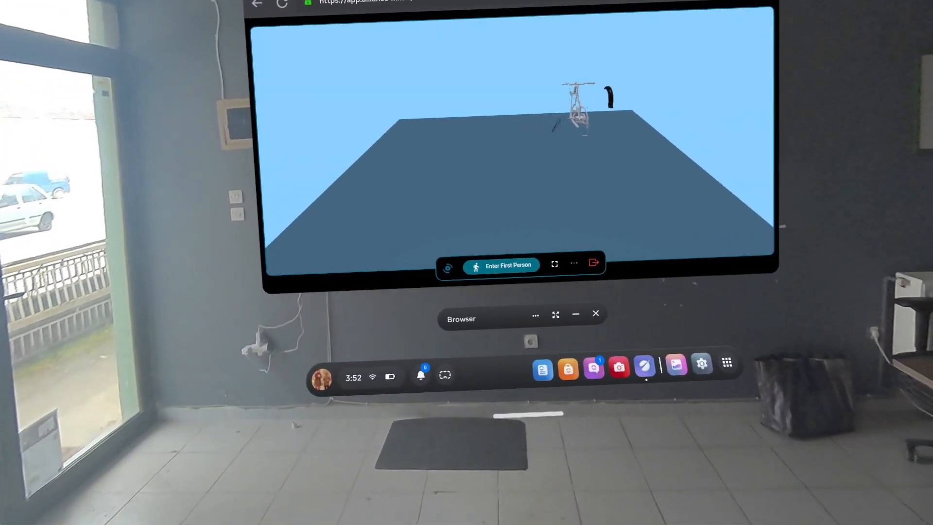